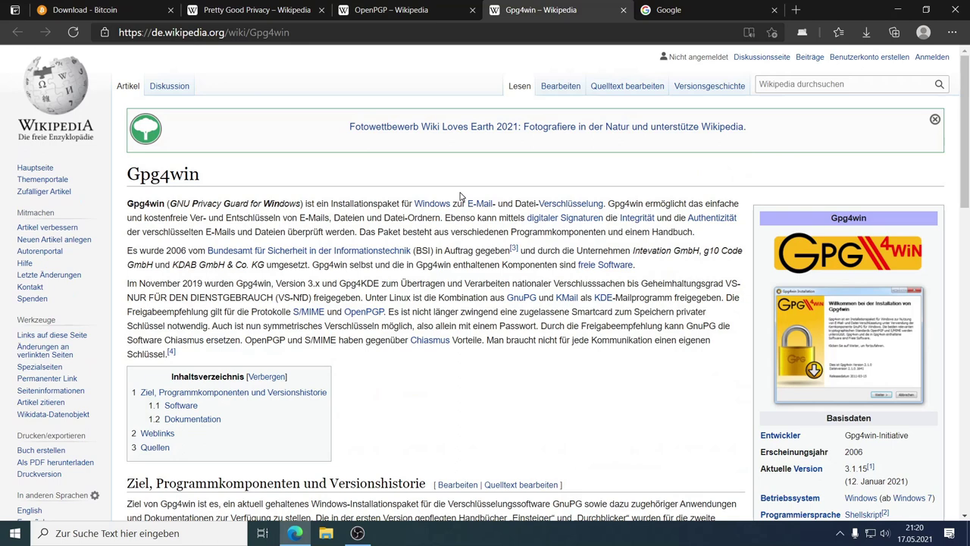
# Step: Search Google for 'pgp win' and open the gpg4win.de result
pyautogui.click(696, 10)
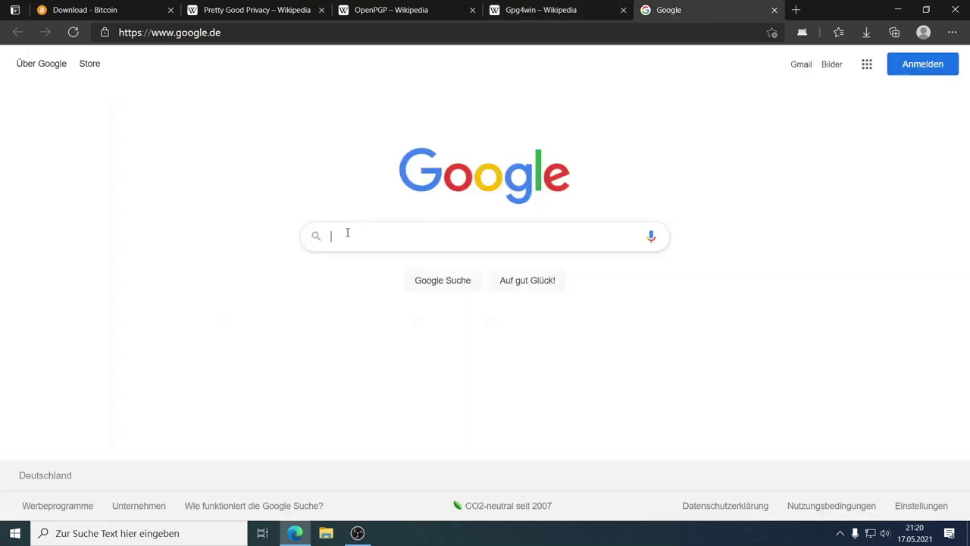
pyautogui.write('pgp win')
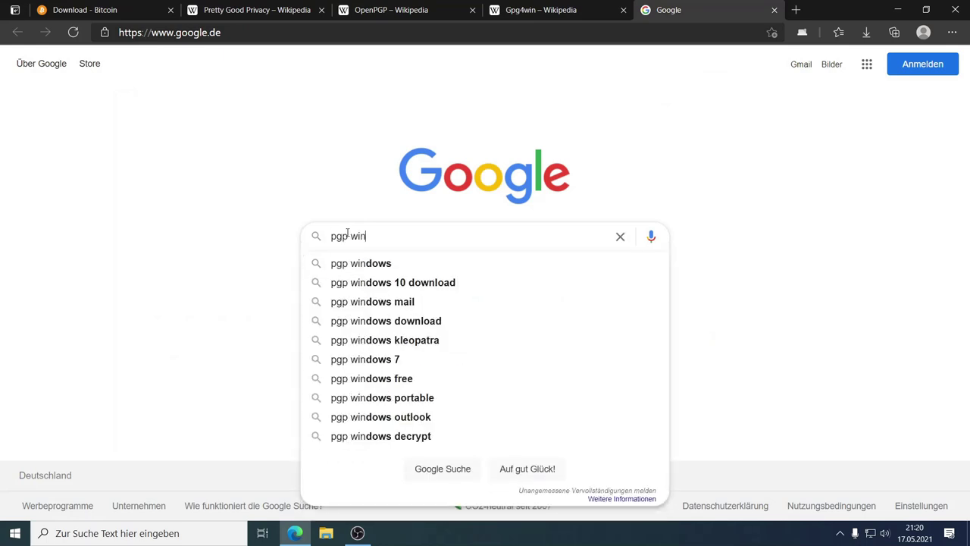
pyautogui.press('Return')
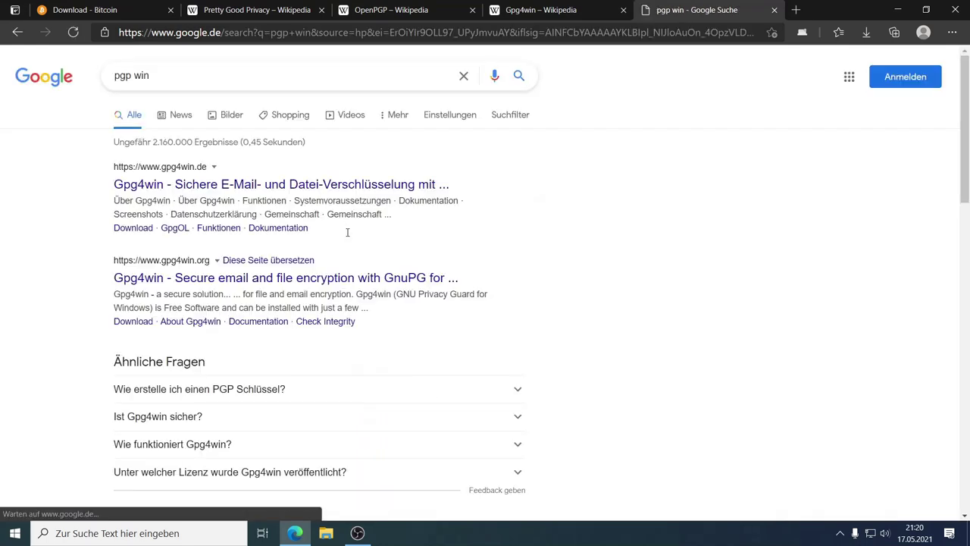
pyautogui.click(197, 184)
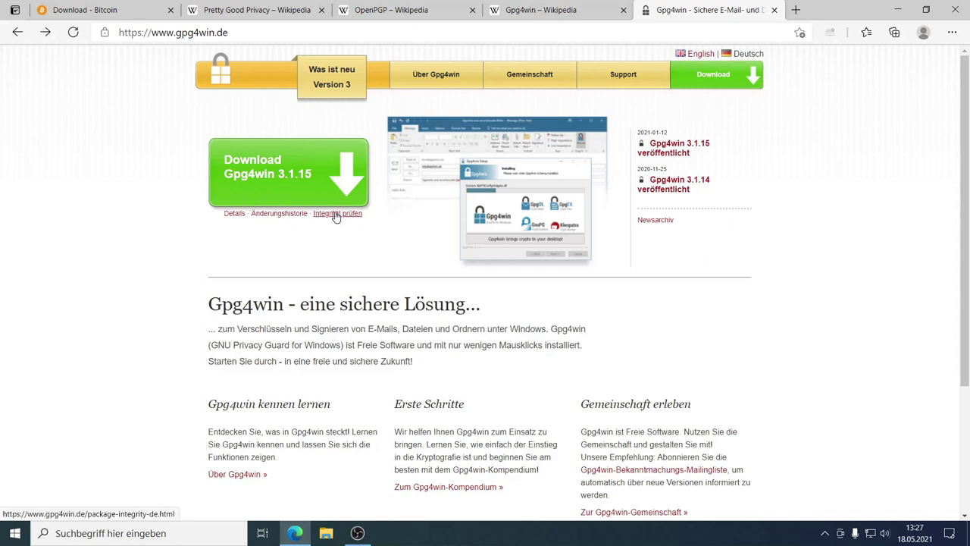
# Step: Download the Gpg4win 3.1.15 installer with a 0€ donation, then show the desktop
pyautogui.click(298, 185)
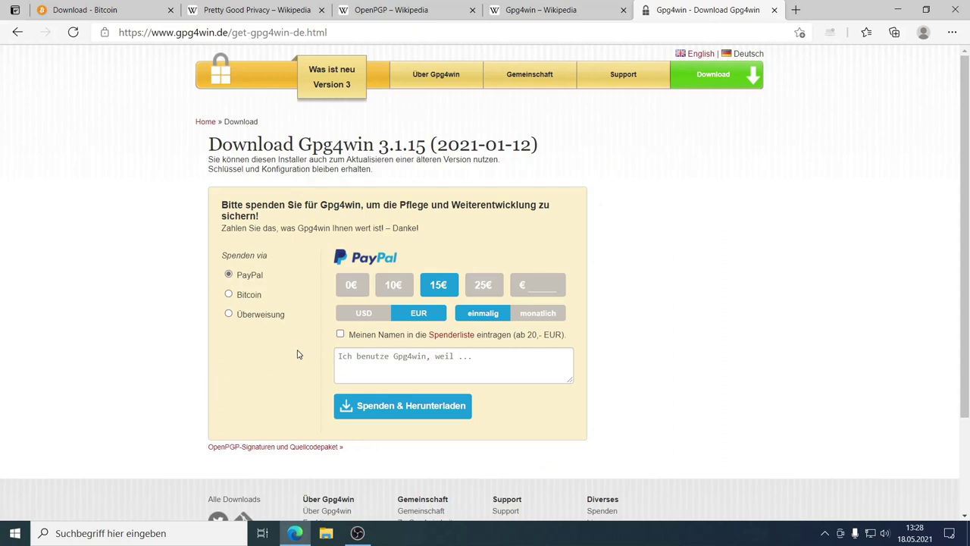
pyautogui.click(351, 287)
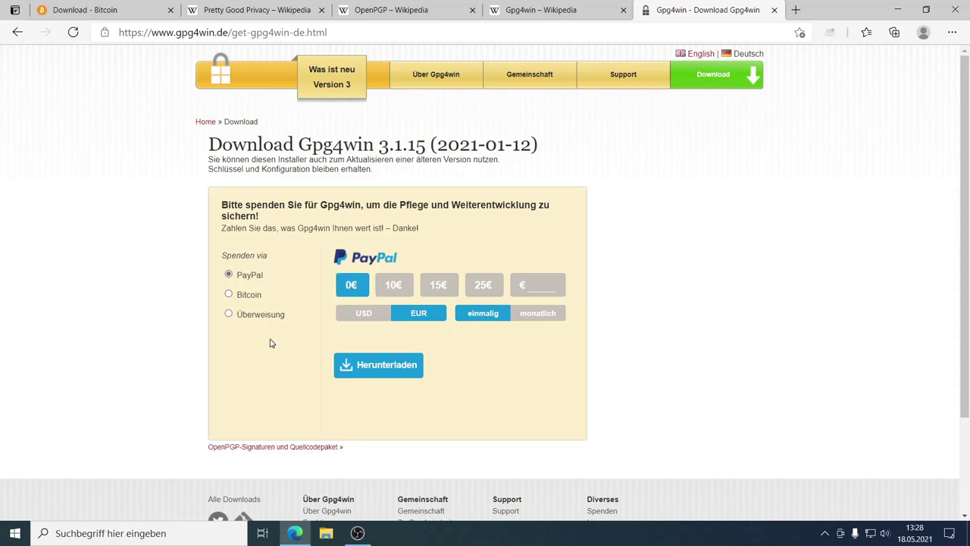
pyautogui.click(387, 367)
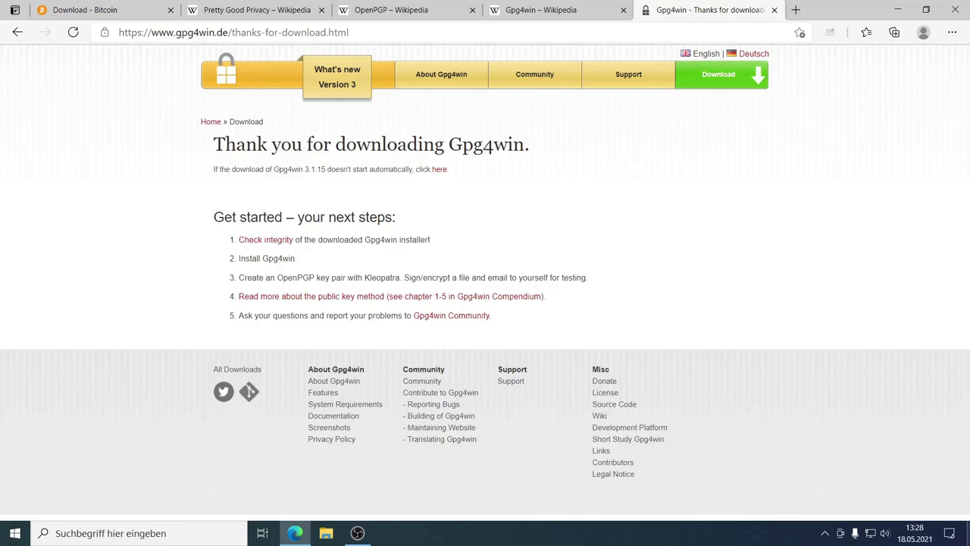
pyautogui.click(968, 533)
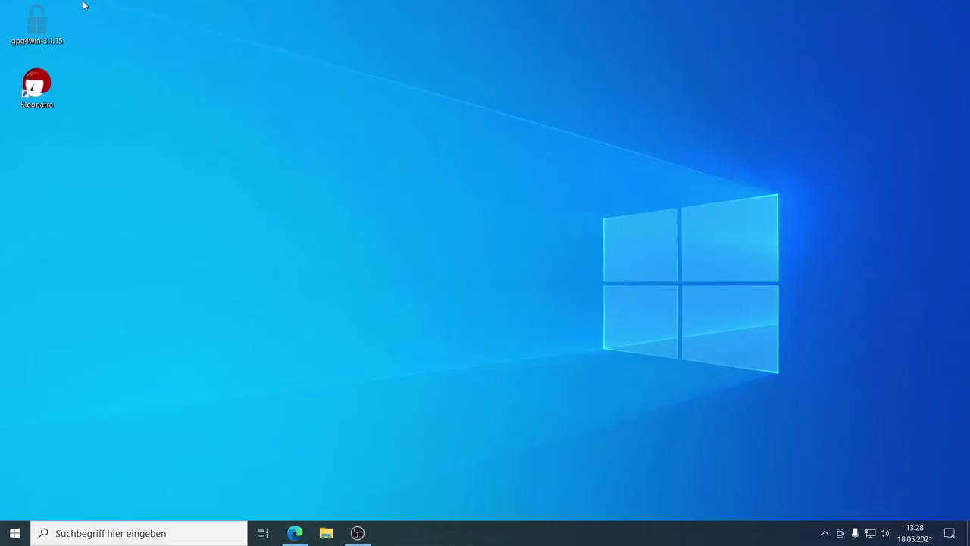
# Step: Launch Kleopatra from its desktop shortcut
pyautogui.moveTo(42, 24)
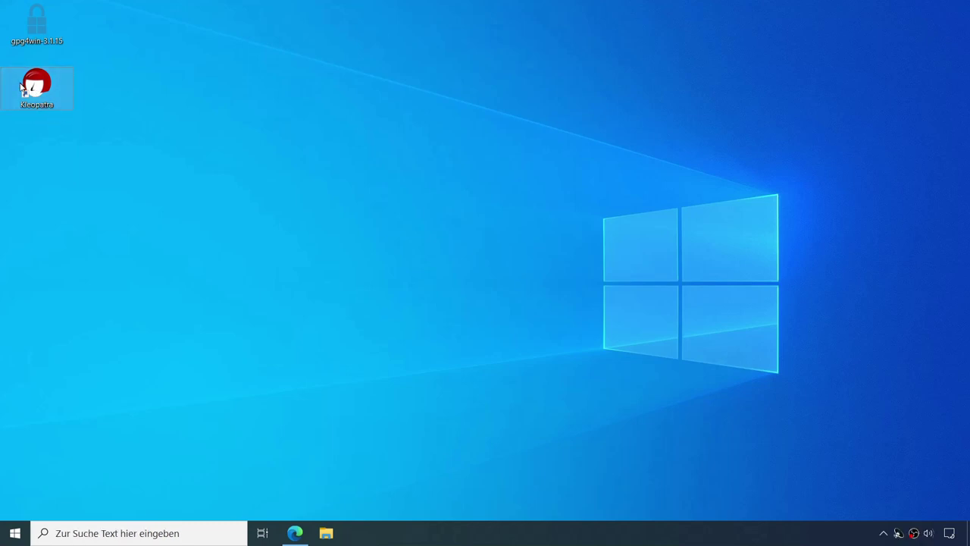
pyautogui.doubleClick(38, 90)
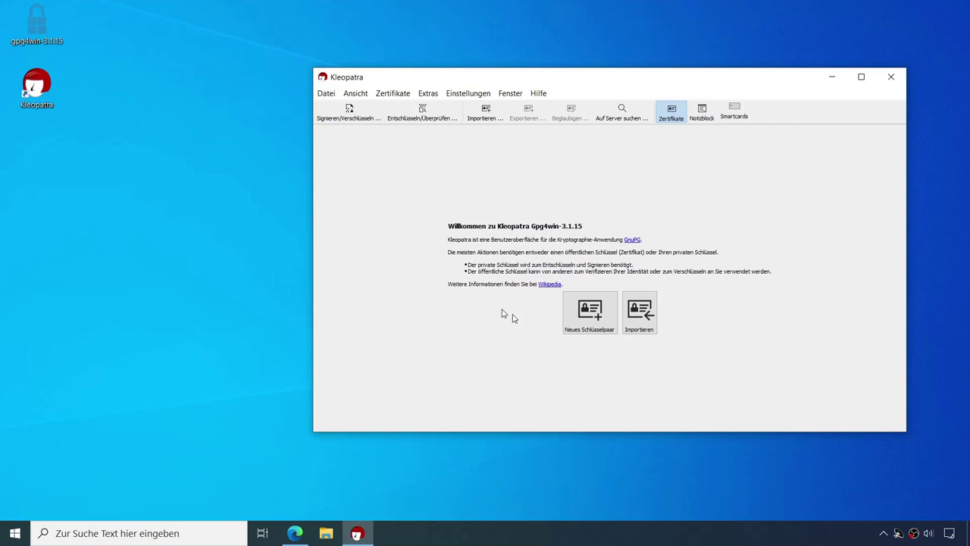
# Step: Set up new key pair 'Demo' with passphrase protection, keeping RSA 3072 until 18.05.2023
pyautogui.click(589, 313)
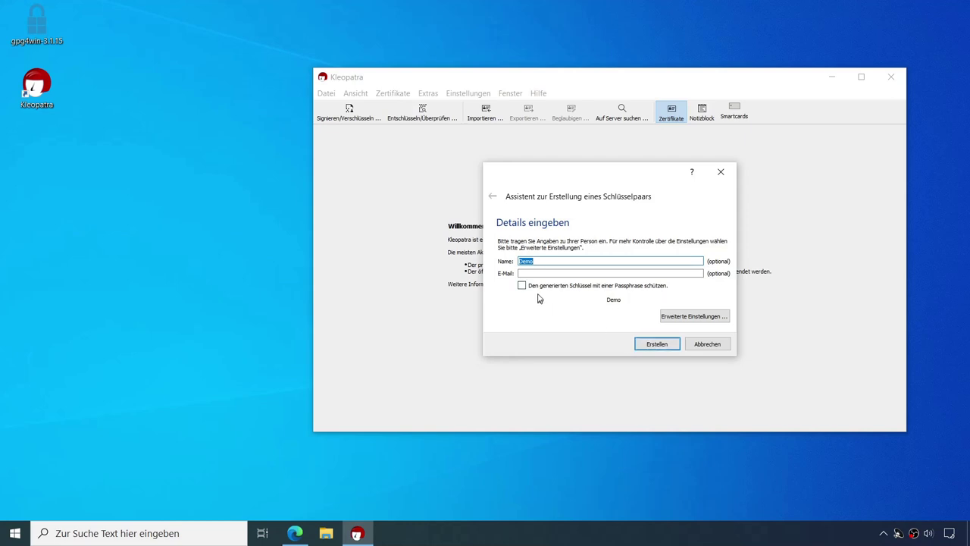
pyautogui.click(522, 286)
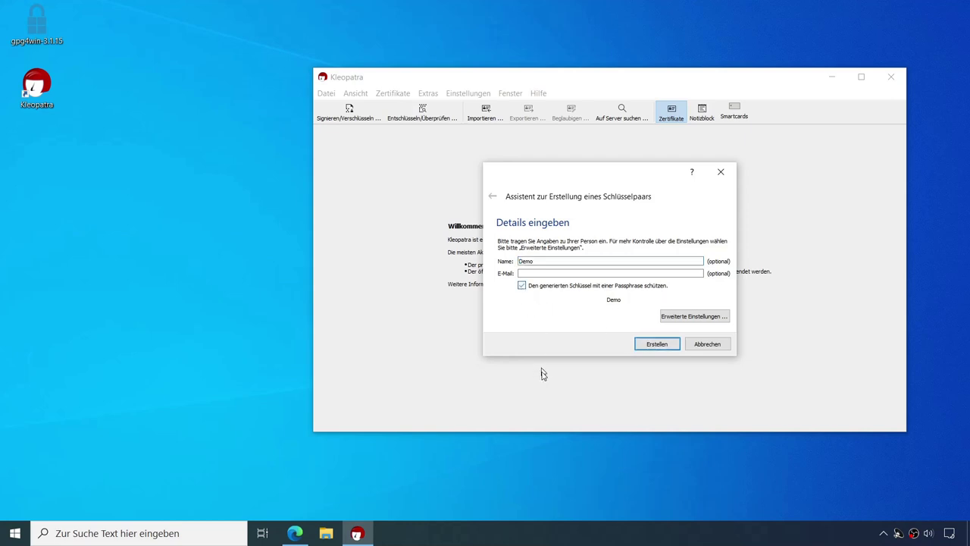
pyautogui.click(693, 316)
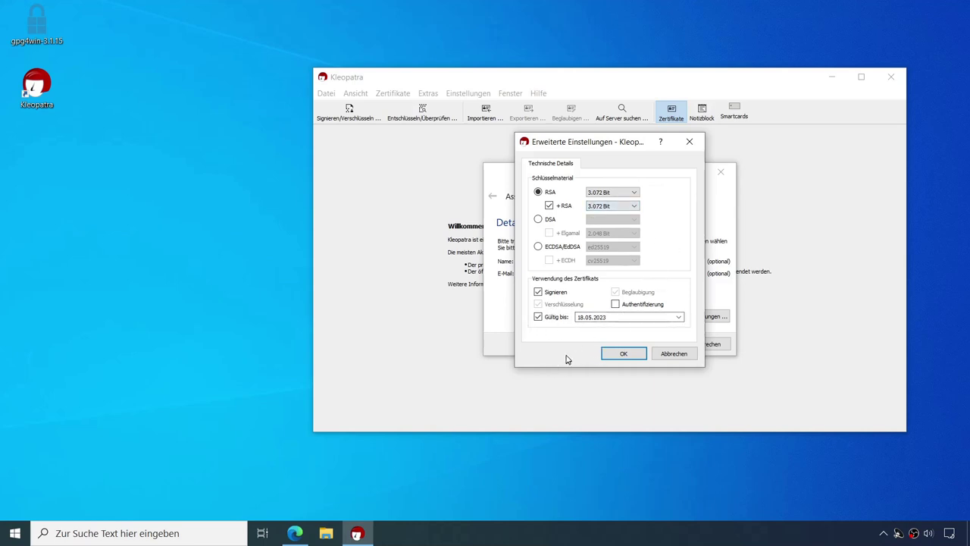
pyautogui.click(620, 357)
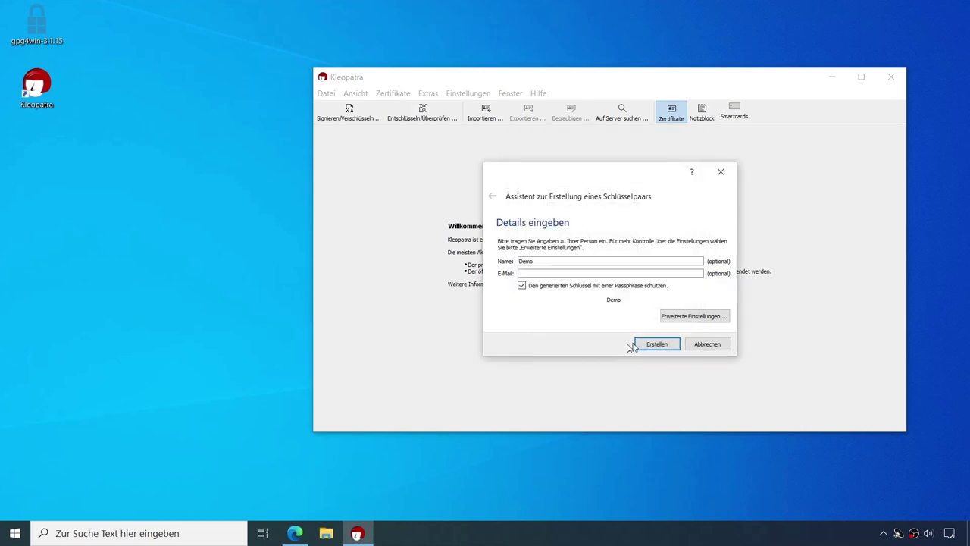
# Step: Create the Demo key pair, entering and repeating its passphrase in pinentry
pyautogui.click(656, 345)
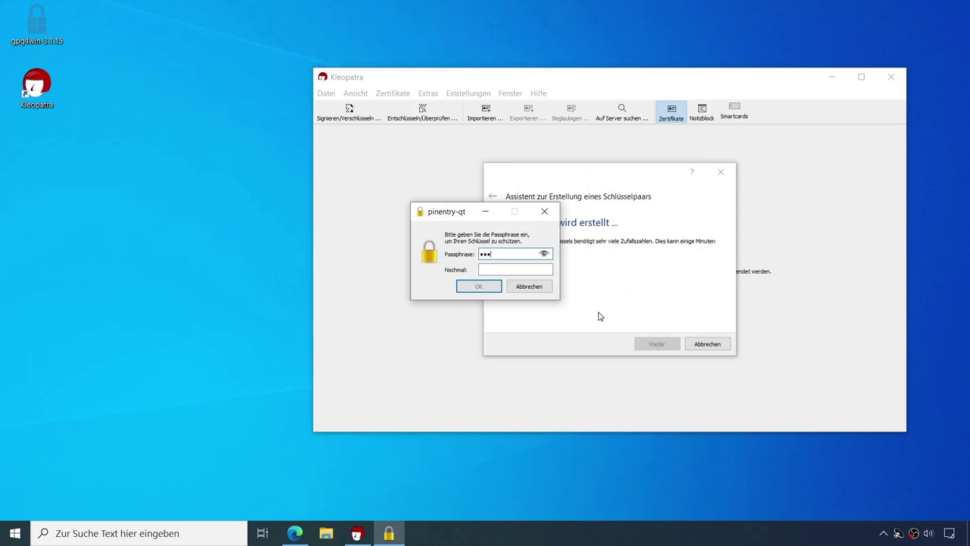
pyautogui.write('••')
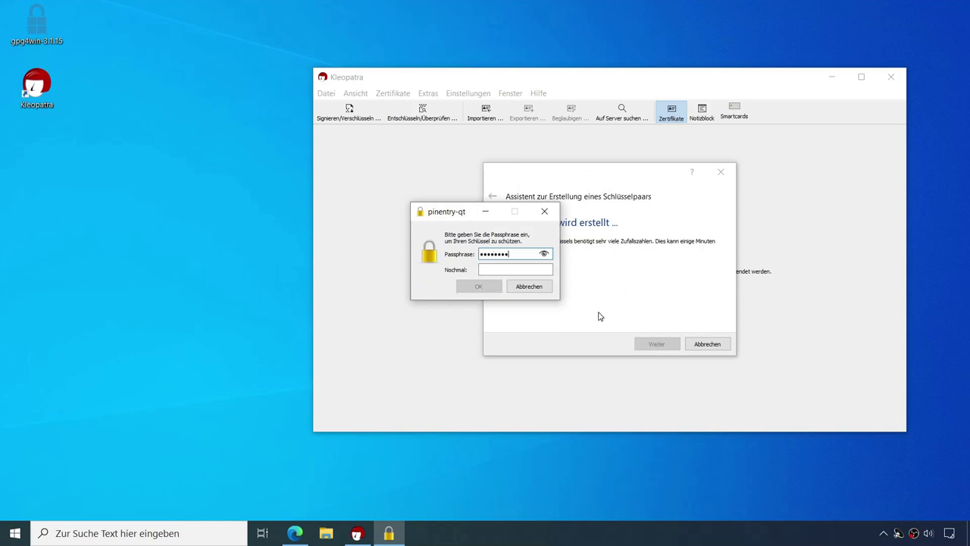
pyautogui.click(493, 271)
pyautogui.write('••••••••')
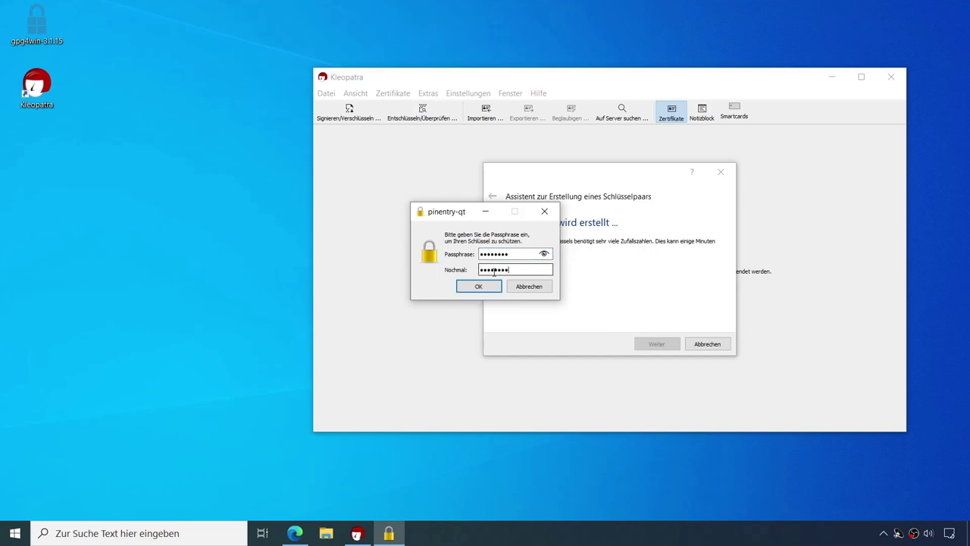
pyautogui.click(485, 285)
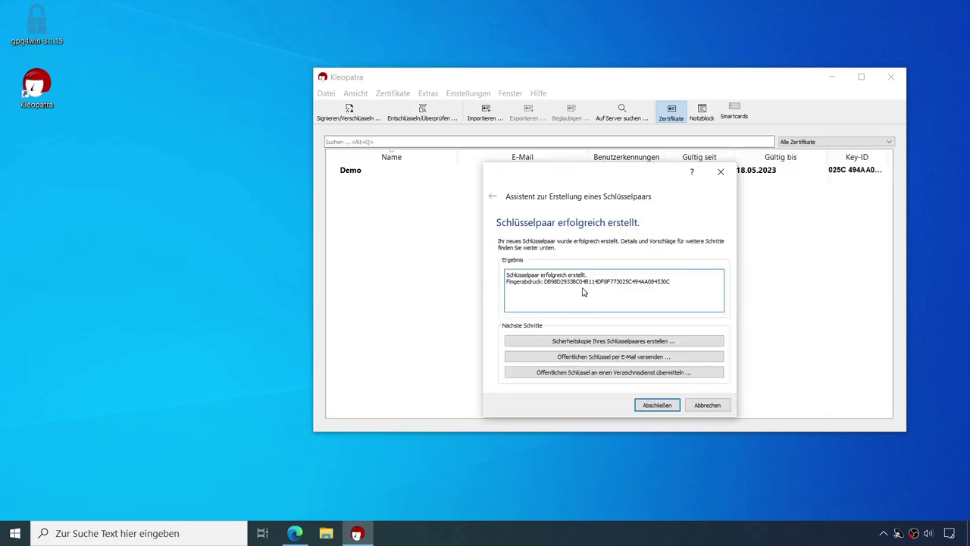
# Step: Back up the Demo secret key to the desktop with the passphrase and finish the wizard
pyautogui.moveTo(634, 177); pyautogui.dragTo(622, 199)
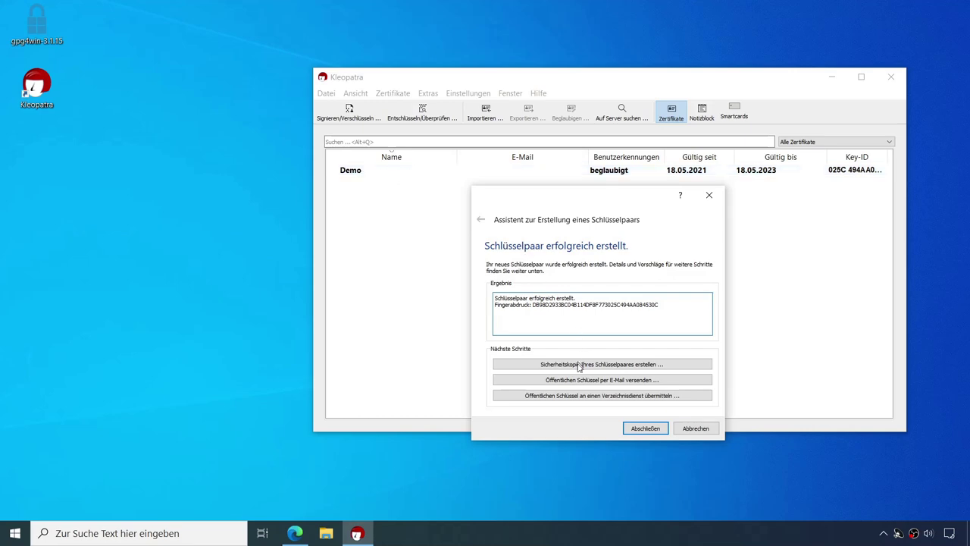
pyautogui.click(611, 365)
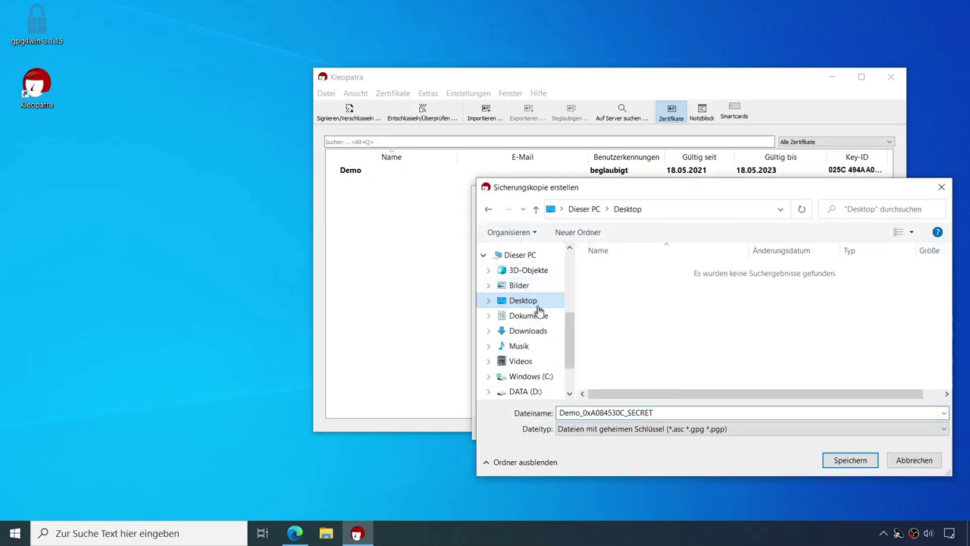
pyautogui.click(601, 411)
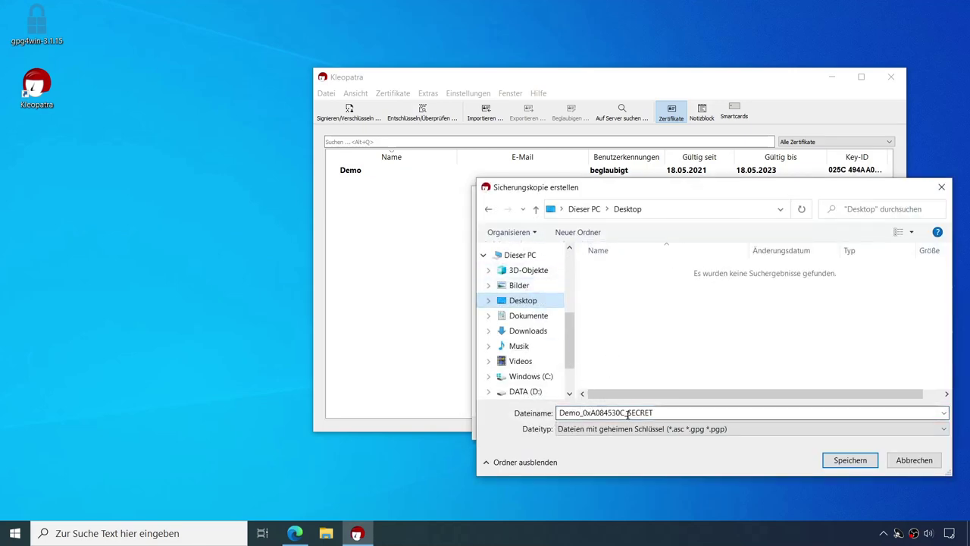
pyautogui.click(862, 459)
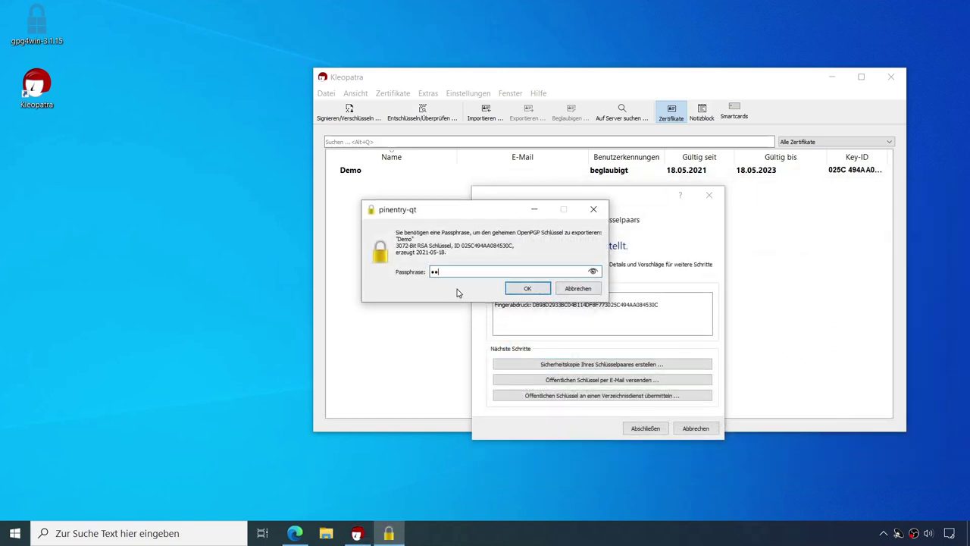
pyautogui.click(521, 290)
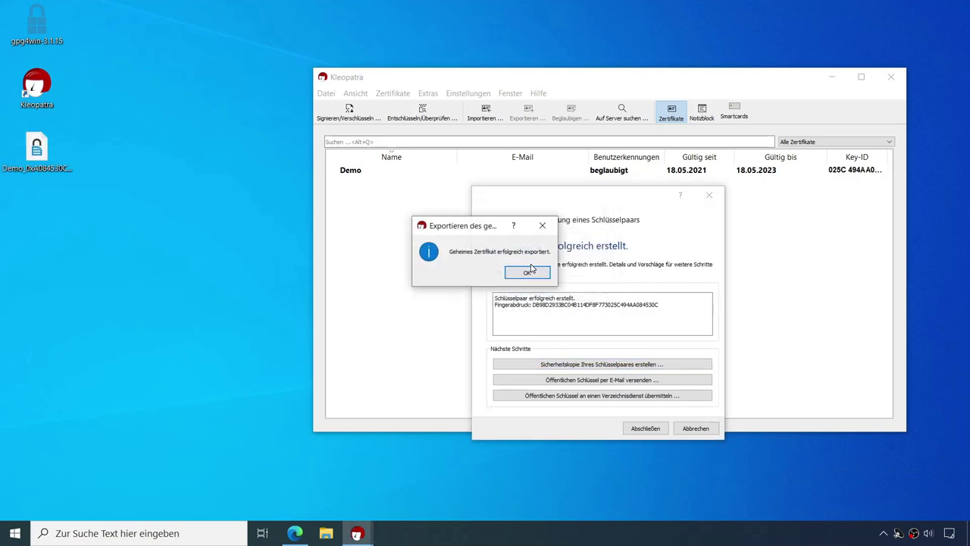
pyautogui.click(527, 273)
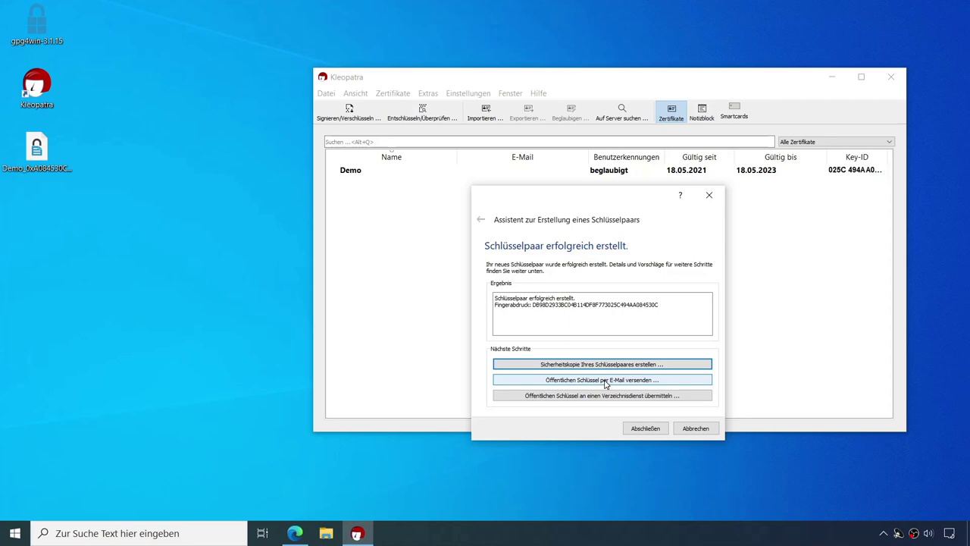
pyautogui.click(646, 429)
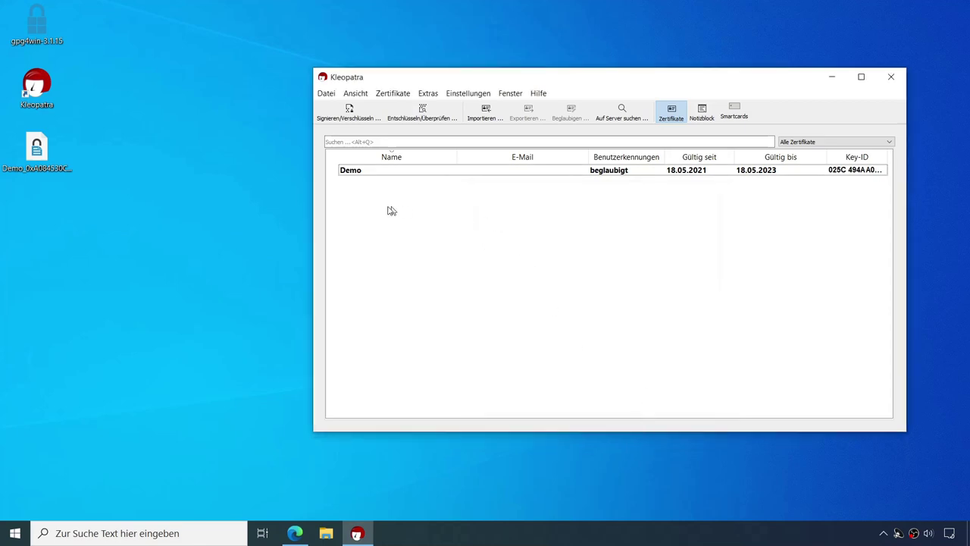
# Step: Export the Demo public certificate via Datei > Exportieren… to the desktop
pyautogui.click(325, 93)
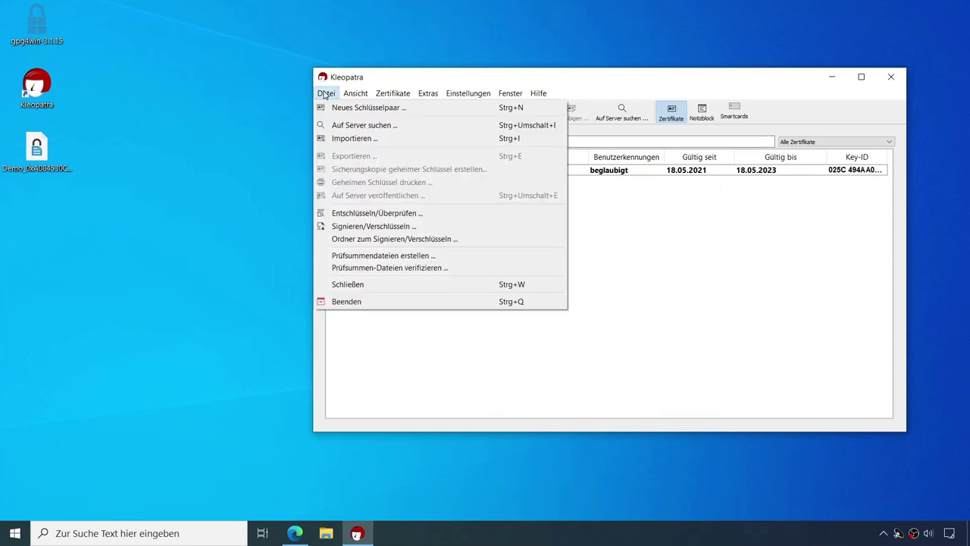
pyautogui.click(498, 338)
pyautogui.click(393, 174)
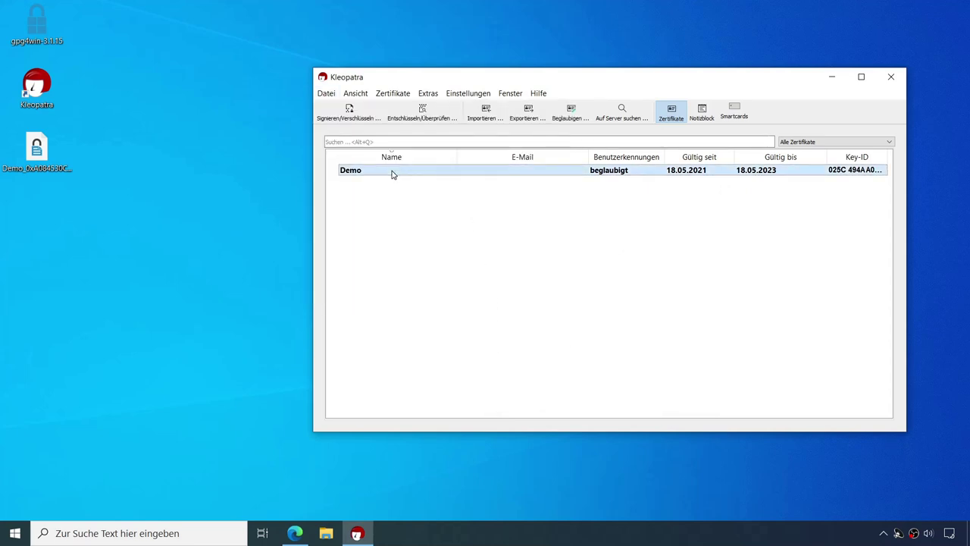
pyautogui.click(327, 94)
pyautogui.click(354, 156)
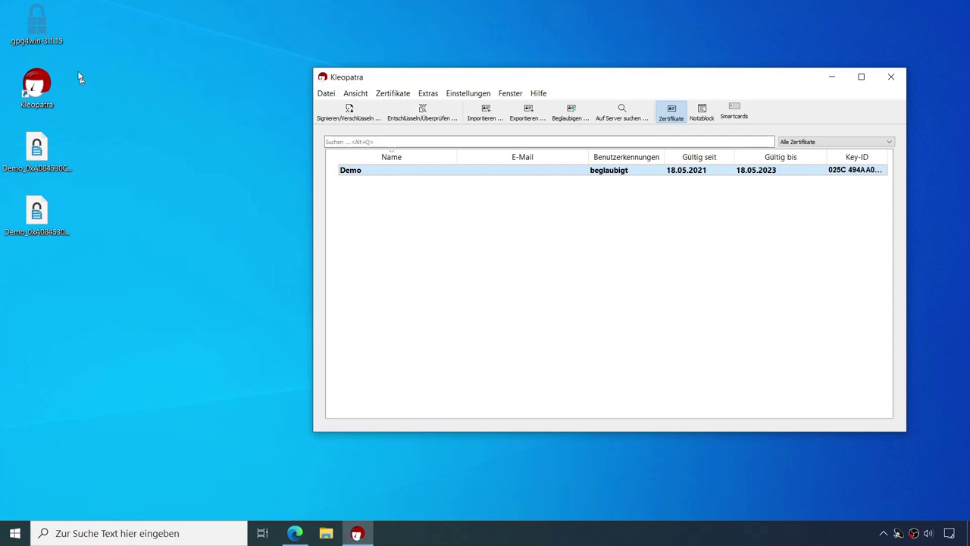
pyautogui.click(41, 171)
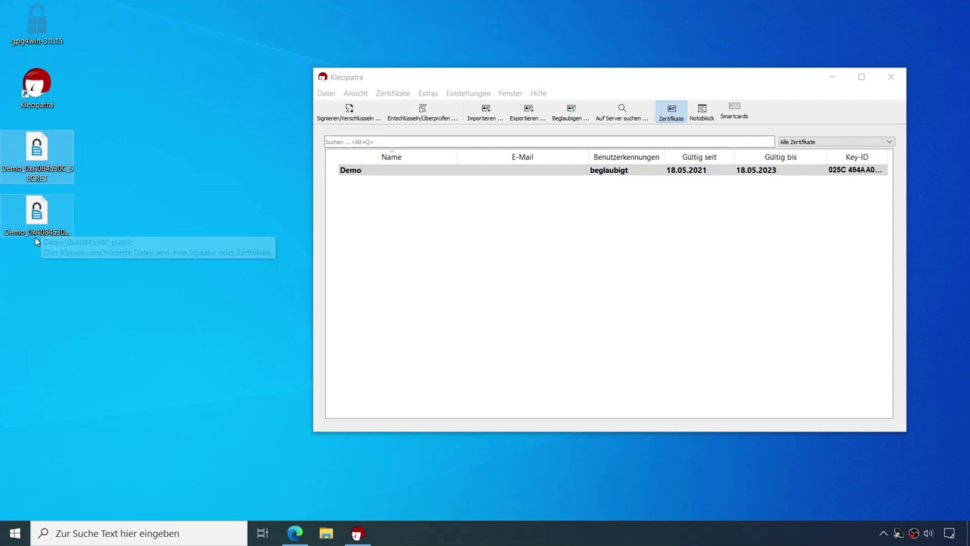
# Step: Untick 'Erweiterungen bei bekannten Dateitypen ausblenden' in Ordneroptionen, then check the key files' extensions
pyautogui.click(326, 534)
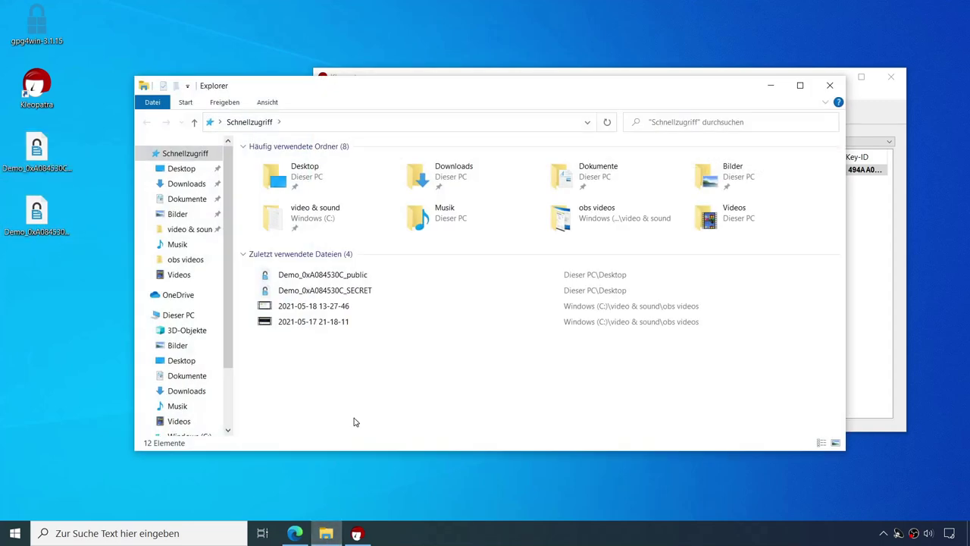
pyautogui.click(267, 102)
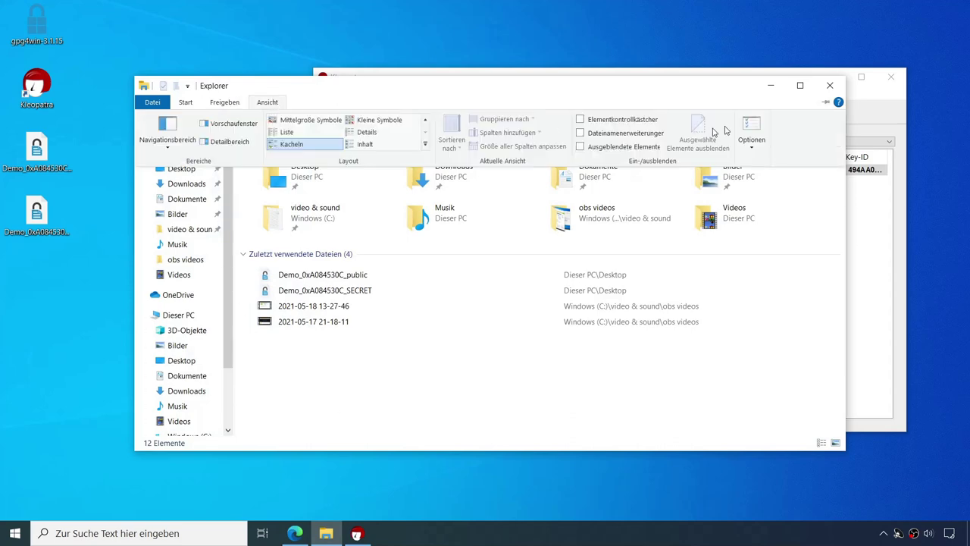
pyautogui.click(754, 127)
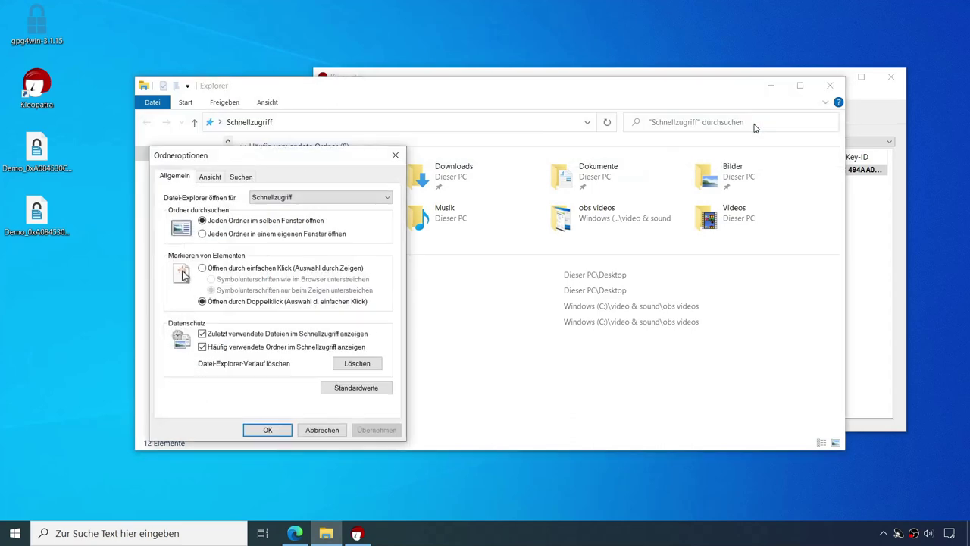
pyautogui.click(211, 176)
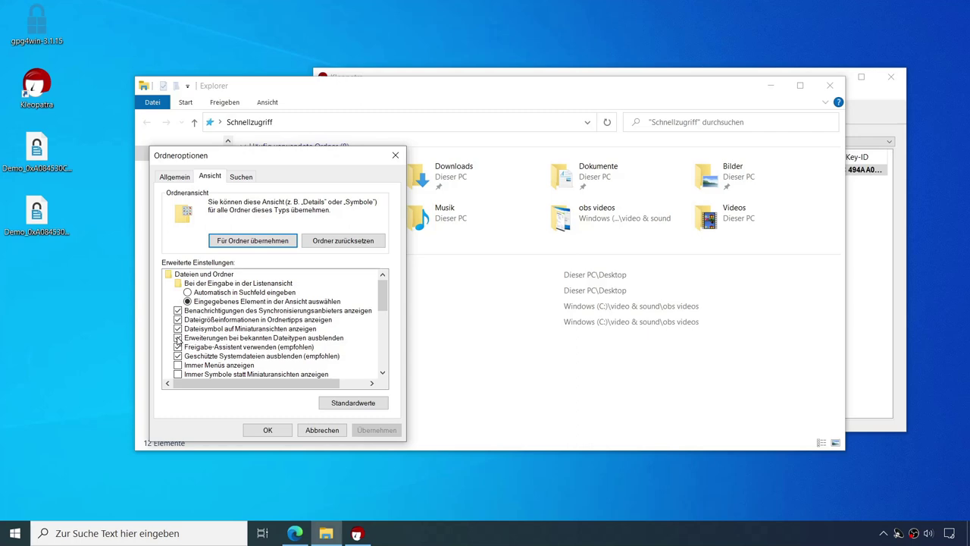
pyautogui.click(177, 338)
pyautogui.click(377, 430)
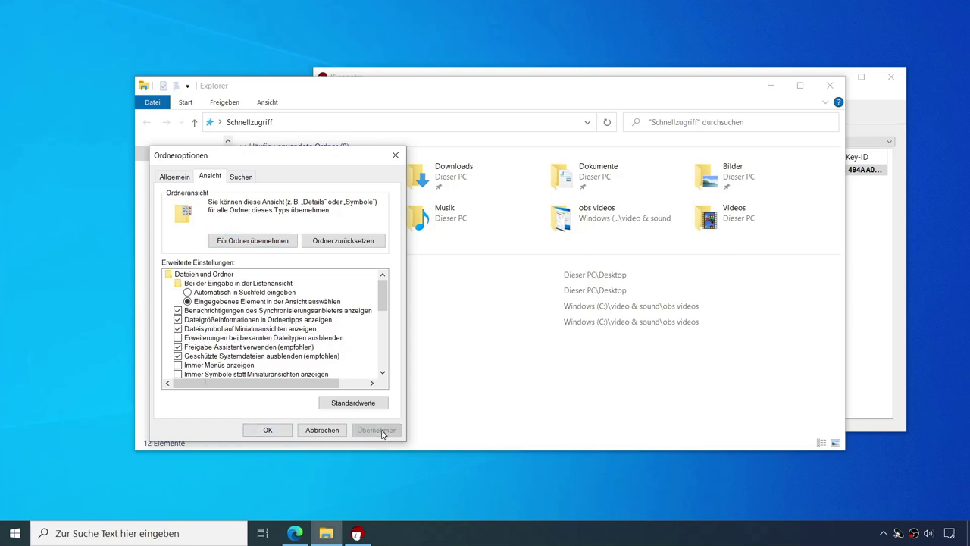
pyautogui.click(268, 429)
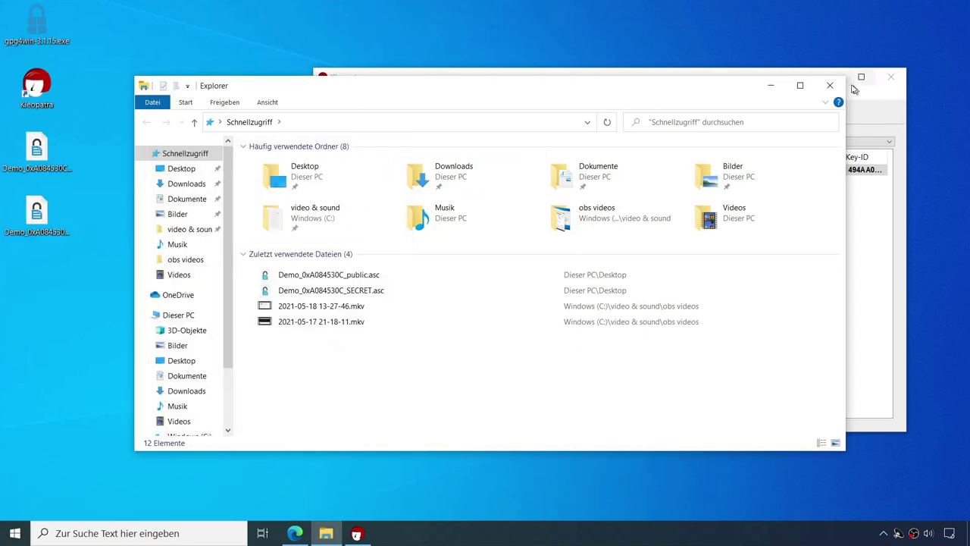
pyautogui.click(824, 91)
pyautogui.click(47, 173)
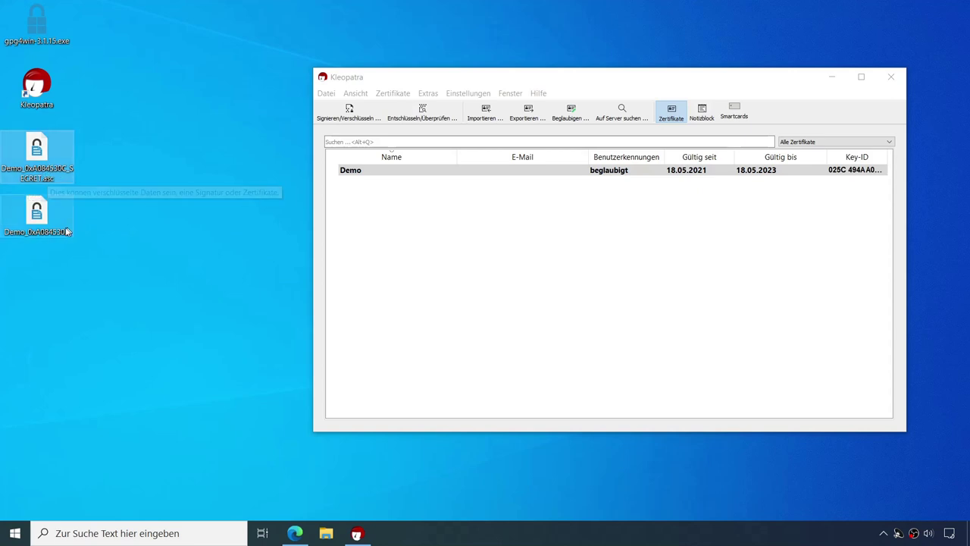
pyautogui.click(38, 219)
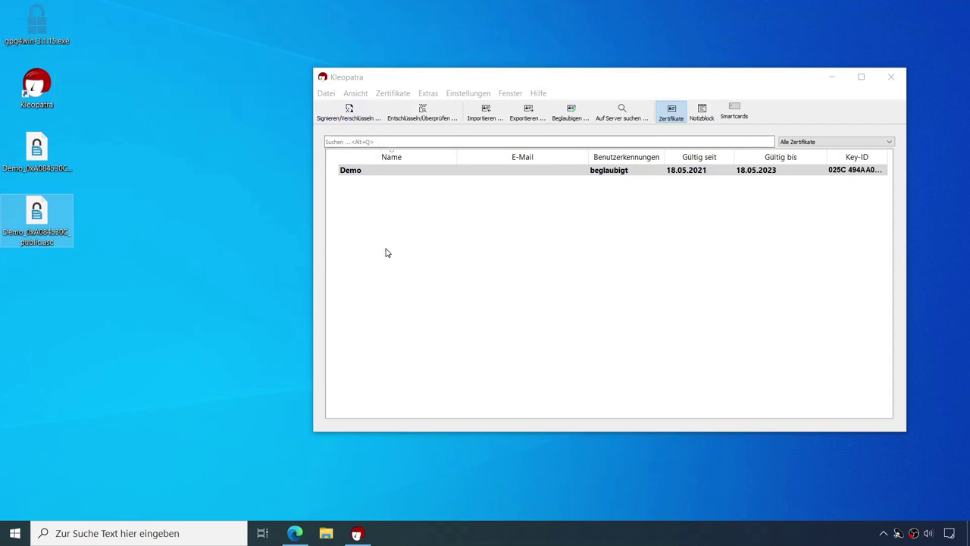
# Step: Create a new text document named demo.txt on the desktop
pyautogui.rightClick(36, 290)
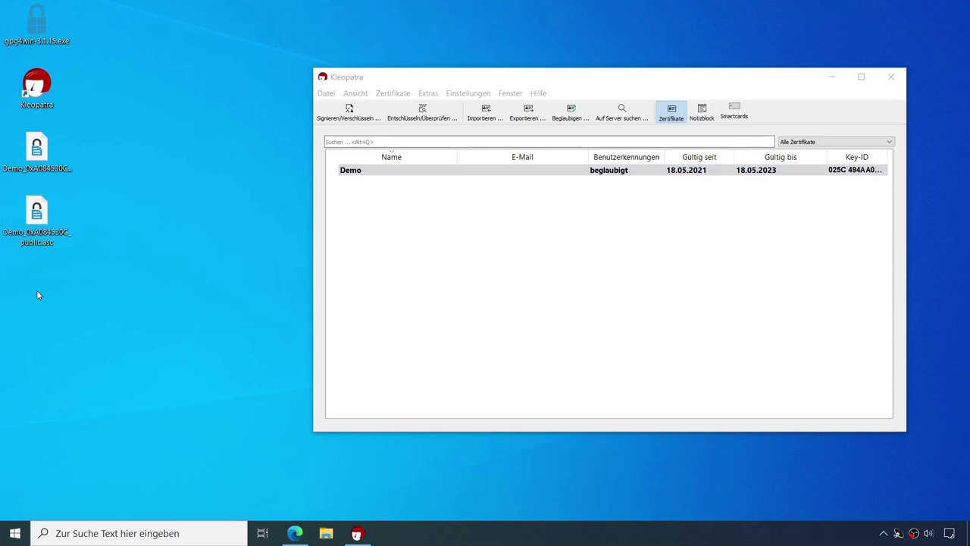
pyautogui.moveTo(82, 414)
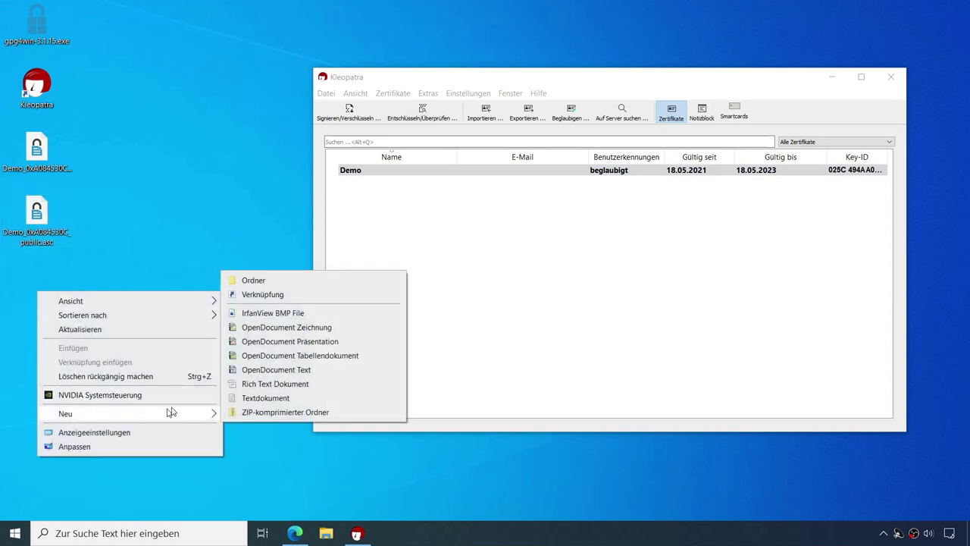
pyautogui.click(254, 398)
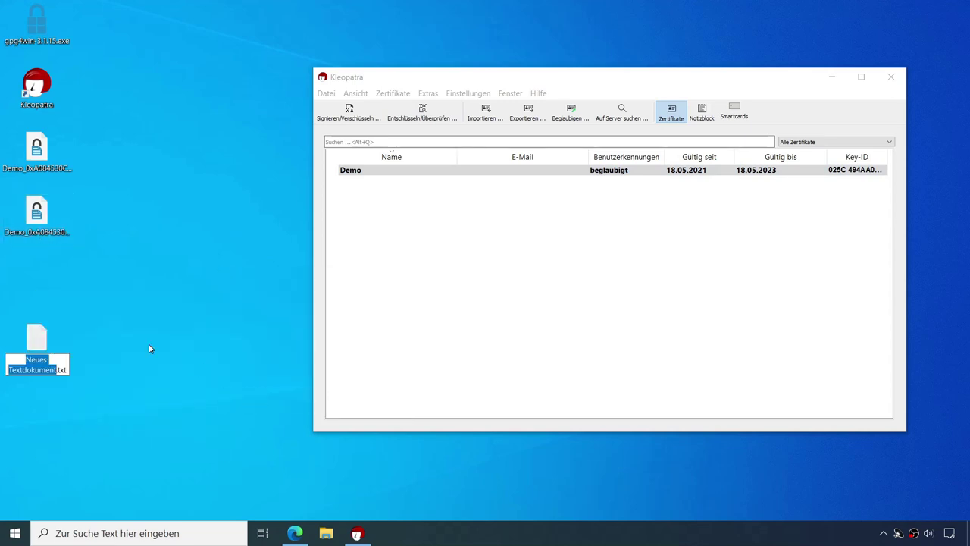
pyautogui.write('demo')
pyautogui.press('Return')
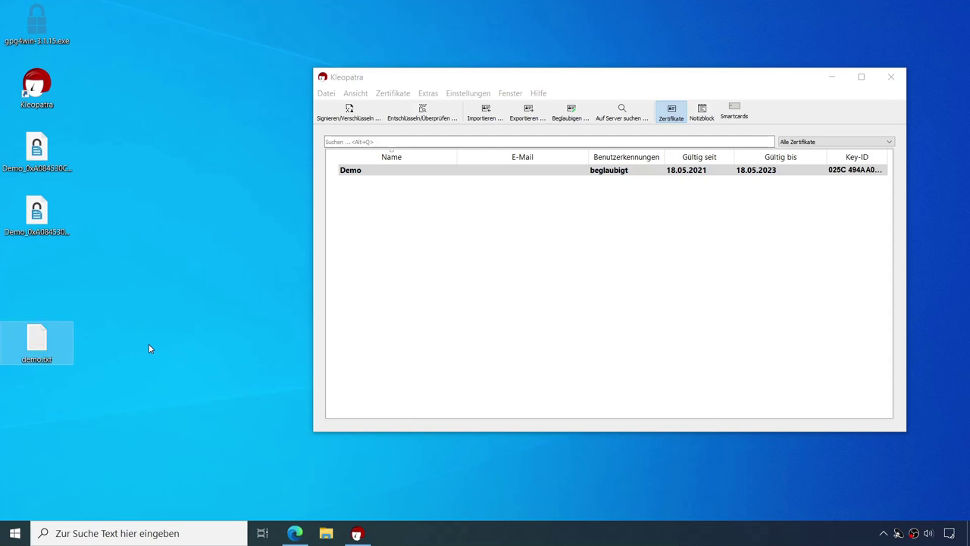
# Step: Write 'das ist ein demo' in demo.txt, save it, and place it below the key files
pyautogui.press('Return')
pyautogui.write('das ist ein demo')
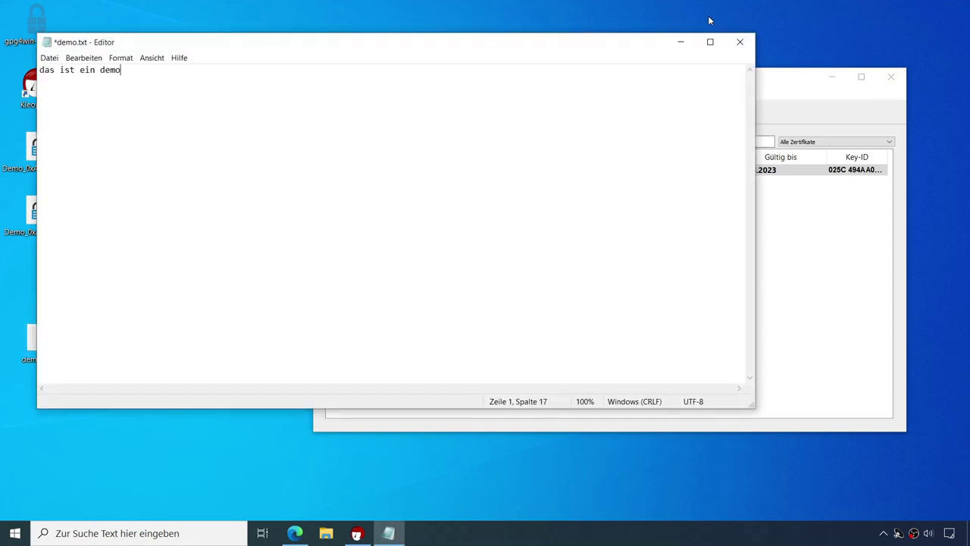
pyautogui.click(740, 42)
pyautogui.click(407, 276)
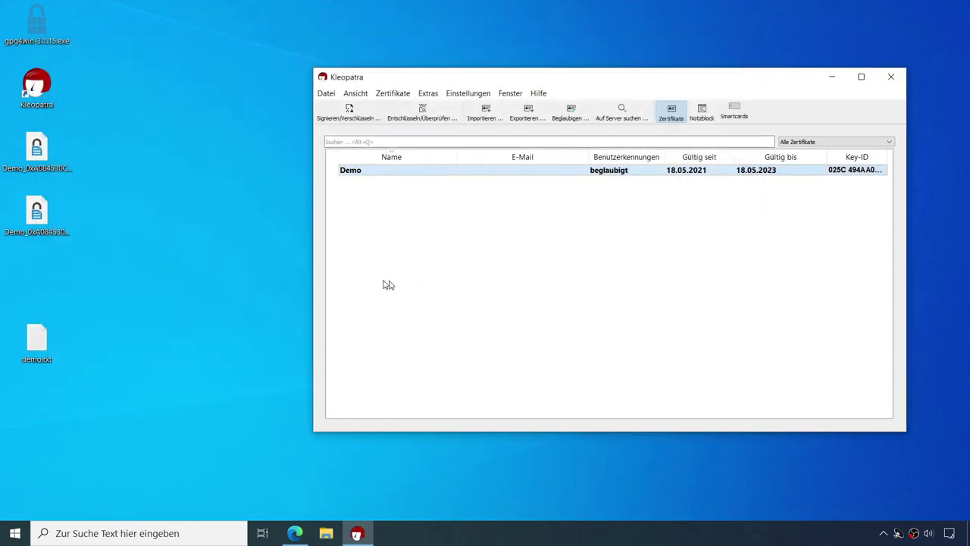
pyautogui.moveTo(36, 339); pyautogui.dragTo(42, 277)
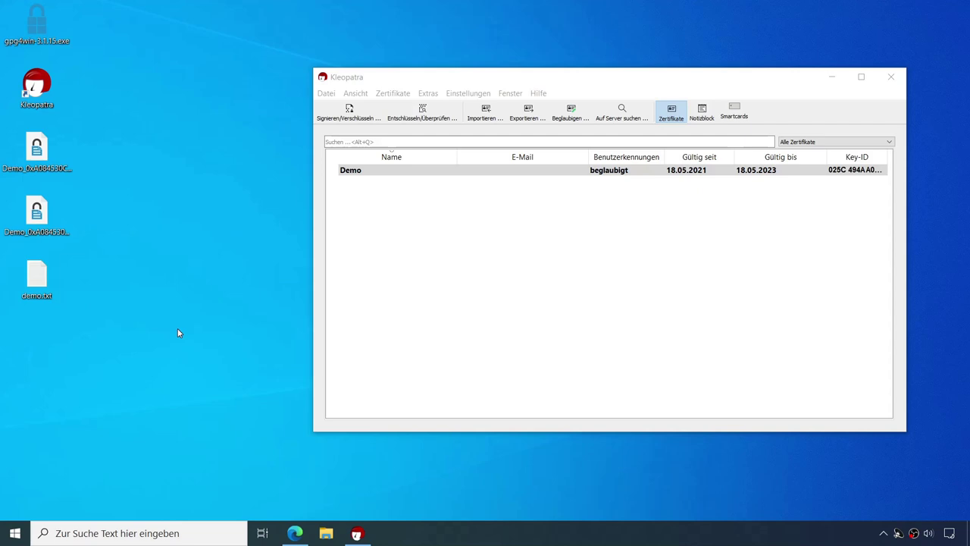
# Step: Start Signieren/Verschlüsseln in Kleopatra and choose demo.txt
pyautogui.click(327, 93)
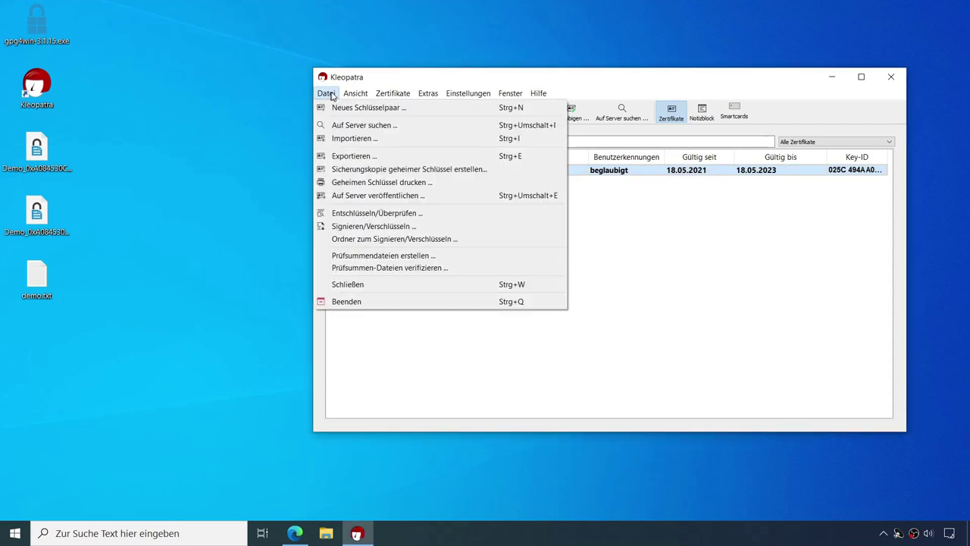
pyautogui.click(356, 93)
pyautogui.click(347, 114)
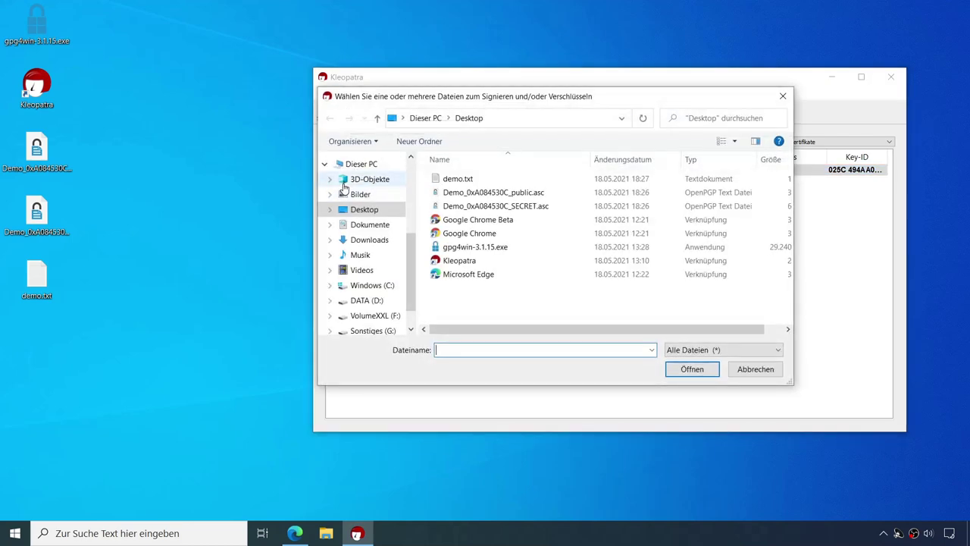
pyautogui.click(455, 182)
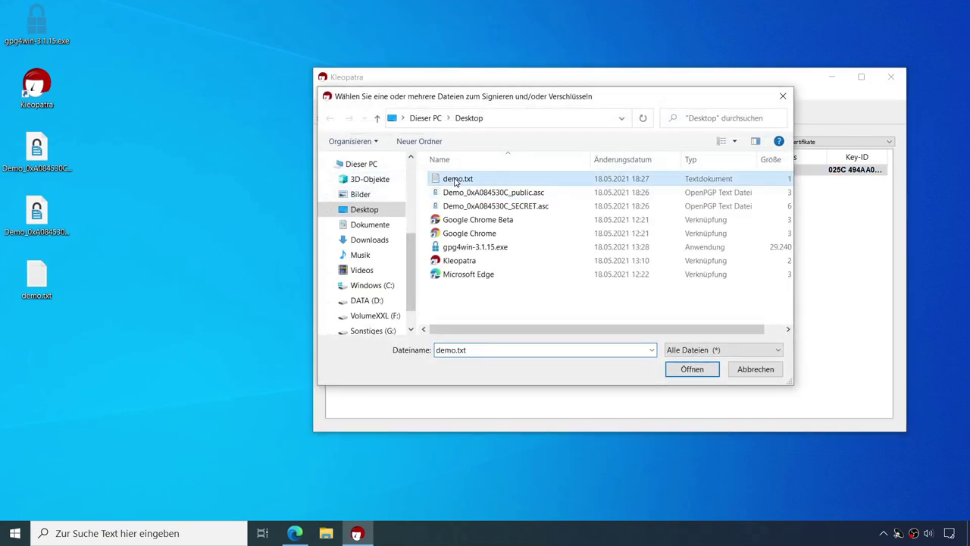
pyautogui.click(692, 369)
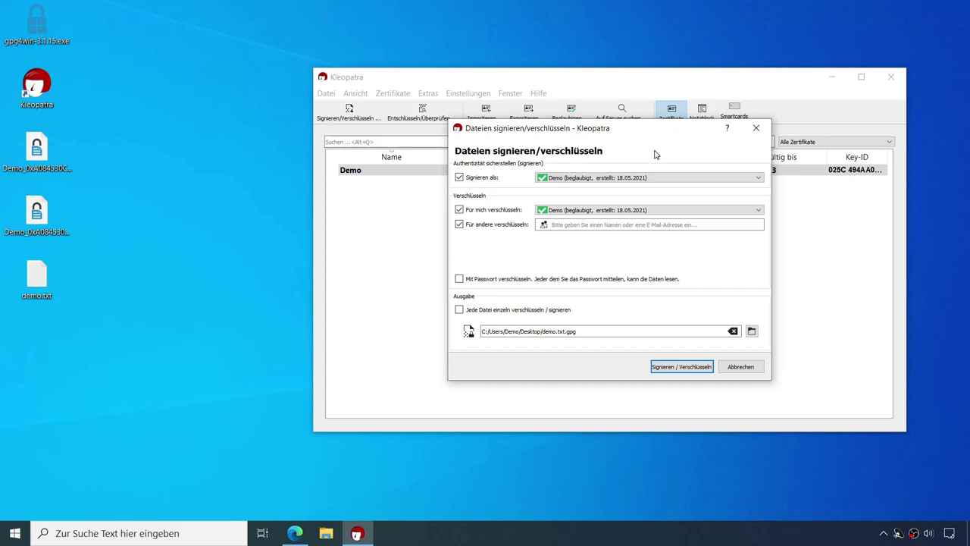
# Step: Turn off signing and other recipients, add password encryption, and encrypt to demo.txt.gpg
pyautogui.click(459, 178)
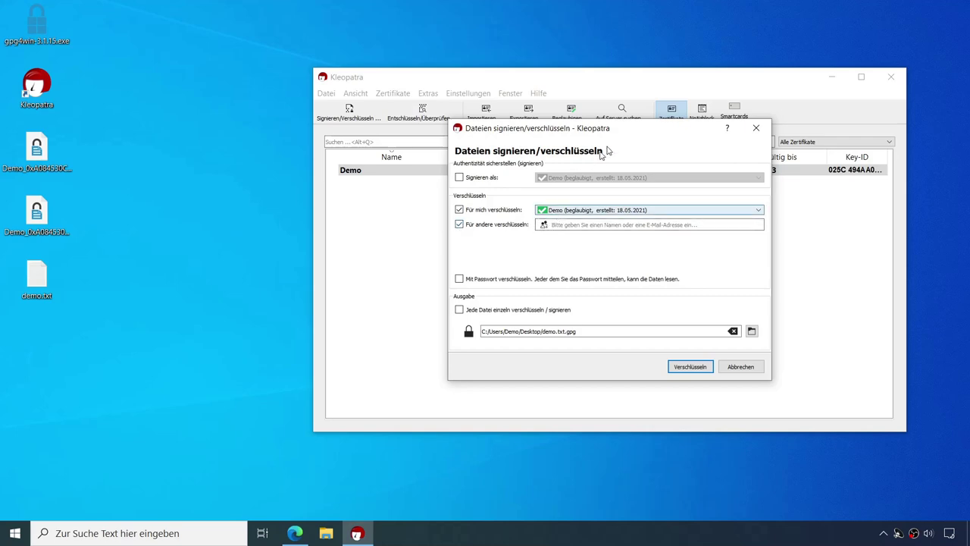
pyautogui.moveTo(635, 130); pyautogui.dragTo(635, 149)
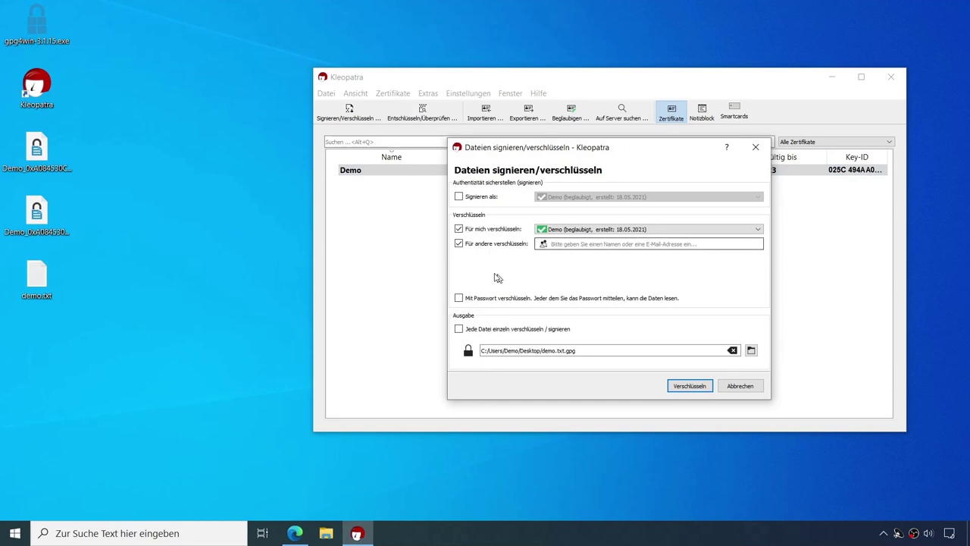
pyautogui.click(459, 243)
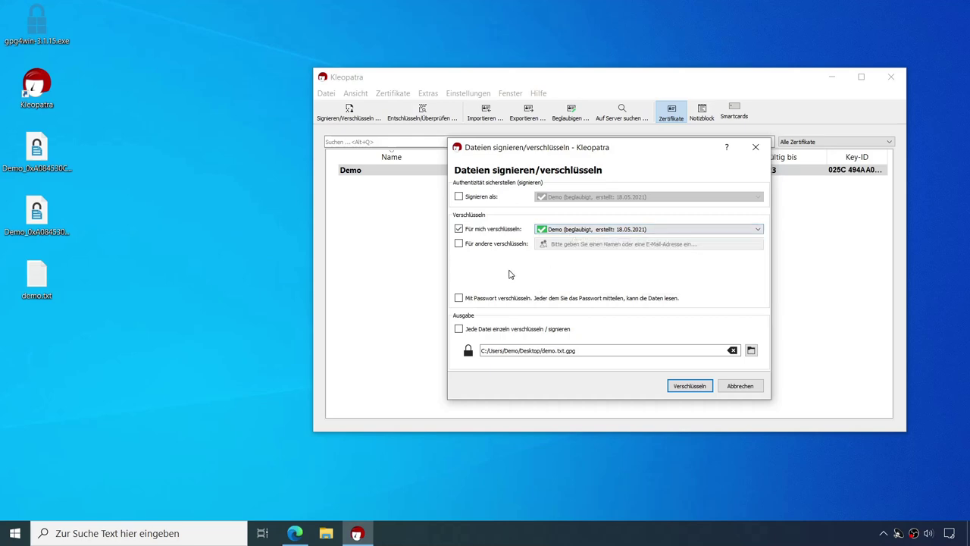
pyautogui.moveTo(528, 298)
pyautogui.click(459, 298)
pyautogui.click(505, 351)
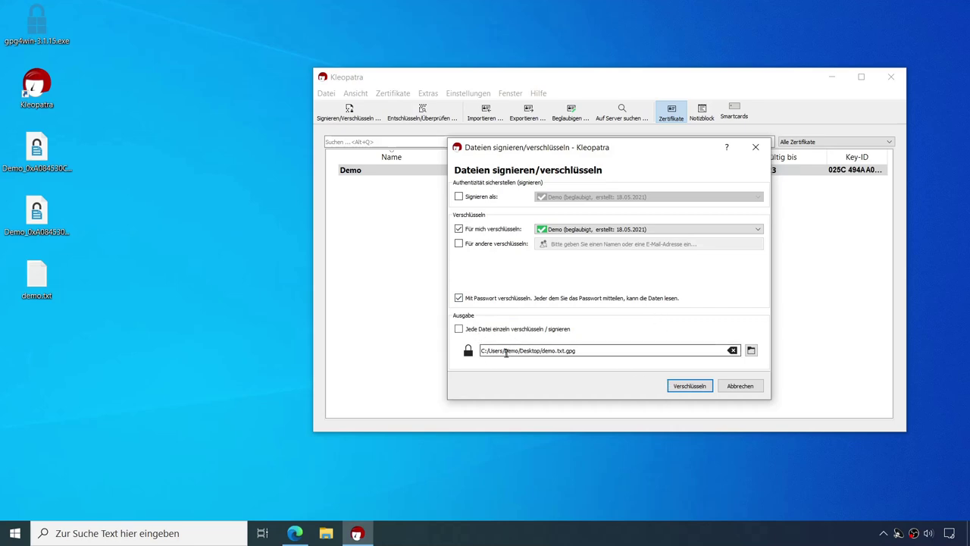
pyautogui.click(687, 387)
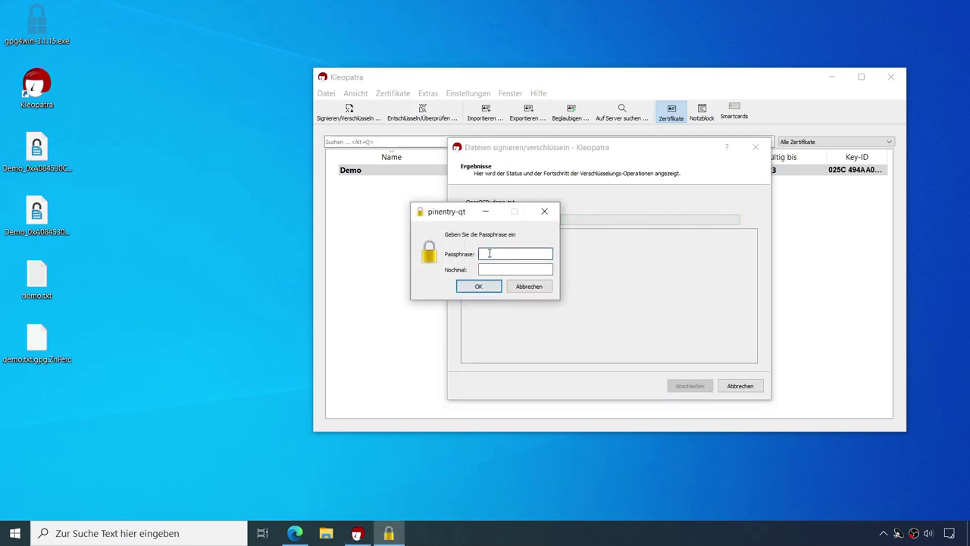
# Step: Enter and repeat the passphrase to encrypt demo.txt into demo.txt.gpg, then close the results
pyautogui.write('*******')
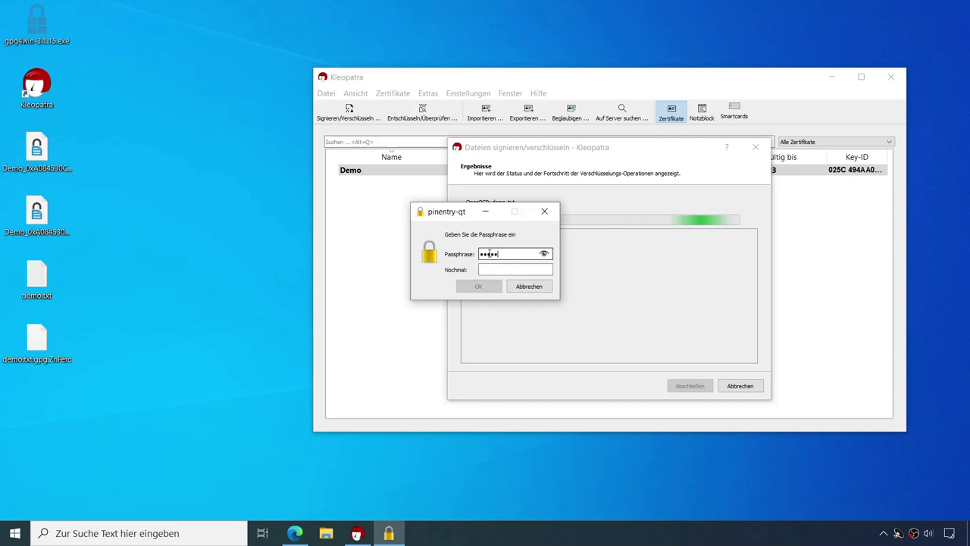
pyautogui.press('BackSpace')
pyautogui.press('BackSpace')
pyautogui.press('BackSpace')
pyautogui.press('BackSpace')
pyautogui.press('BackSpace')
pyautogui.press('BackSpace')
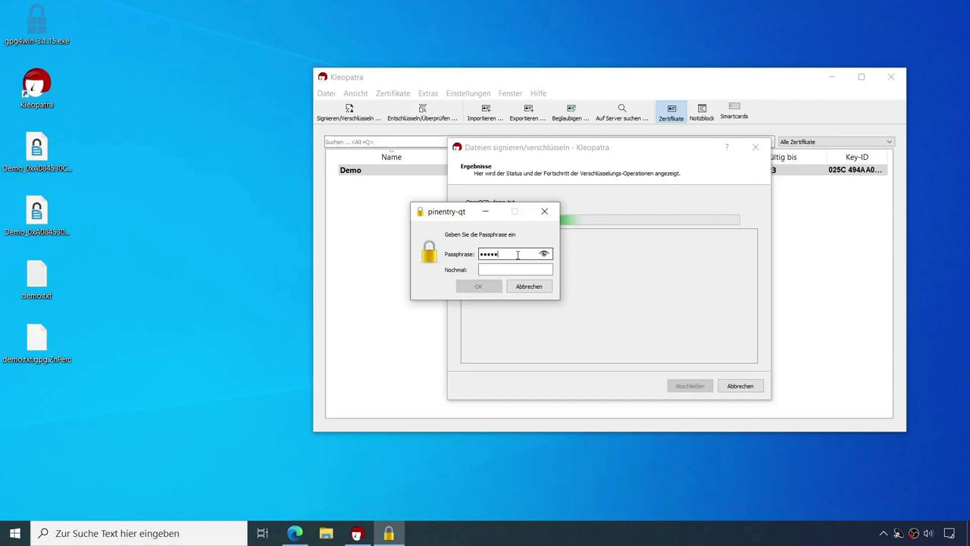
pyautogui.write('**')
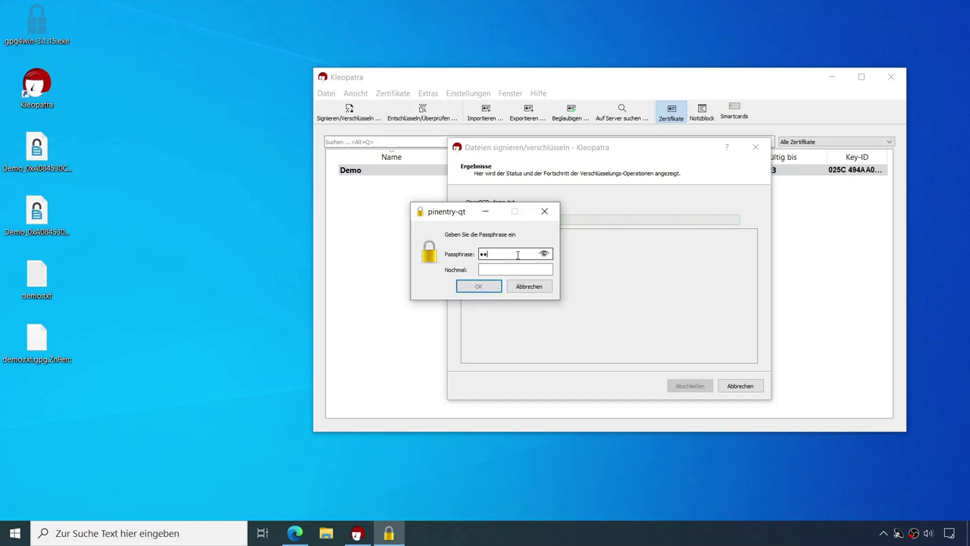
pyautogui.write('******')
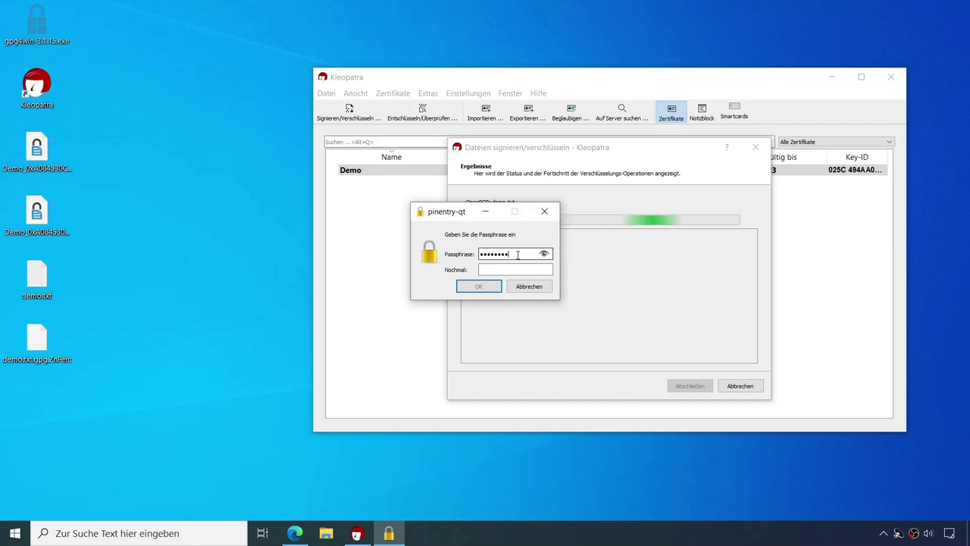
pyautogui.click(493, 270)
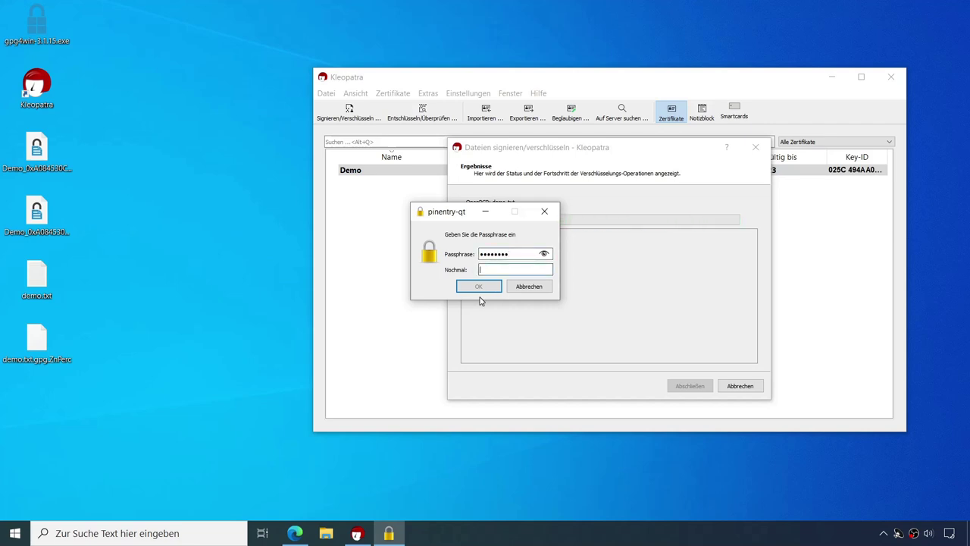
pyautogui.write('******')
pyautogui.click(479, 285)
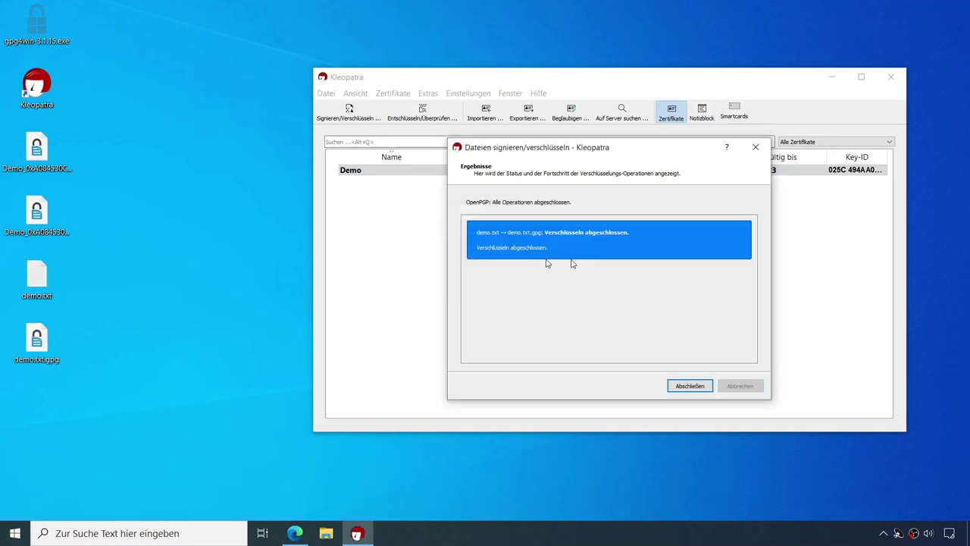
pyautogui.click(688, 386)
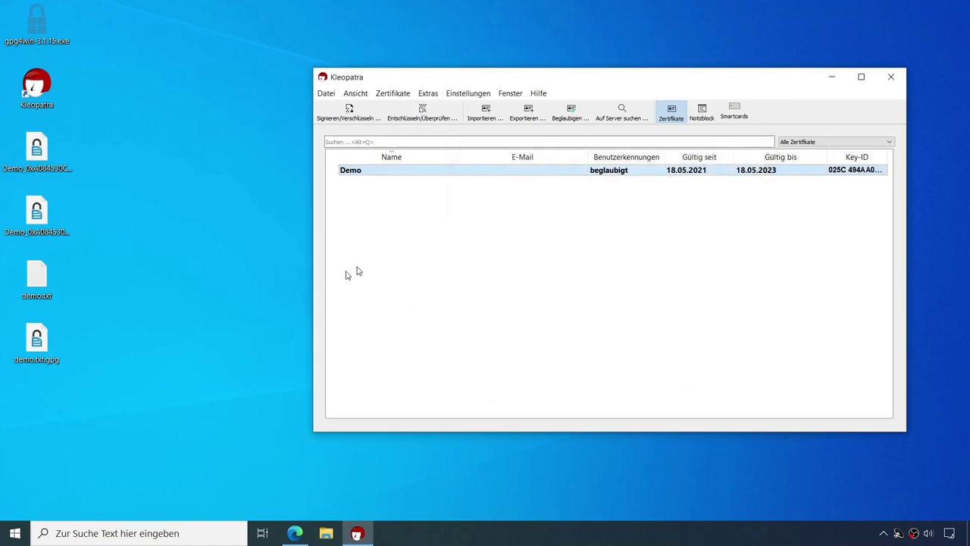
# Step: Open the encrypted demo.txt.gpg in Editor to view it, then close it
pyautogui.rightClick(41, 349)
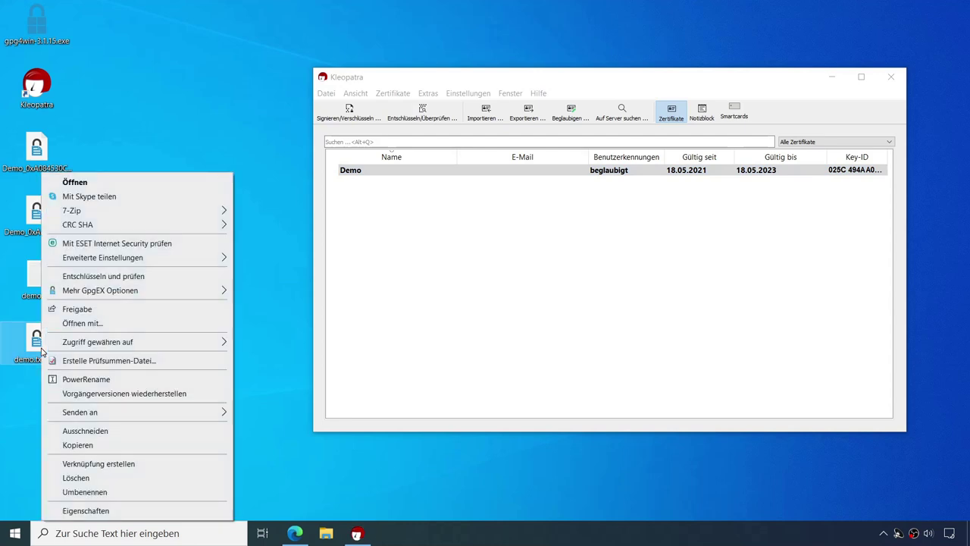
pyautogui.click(79, 324)
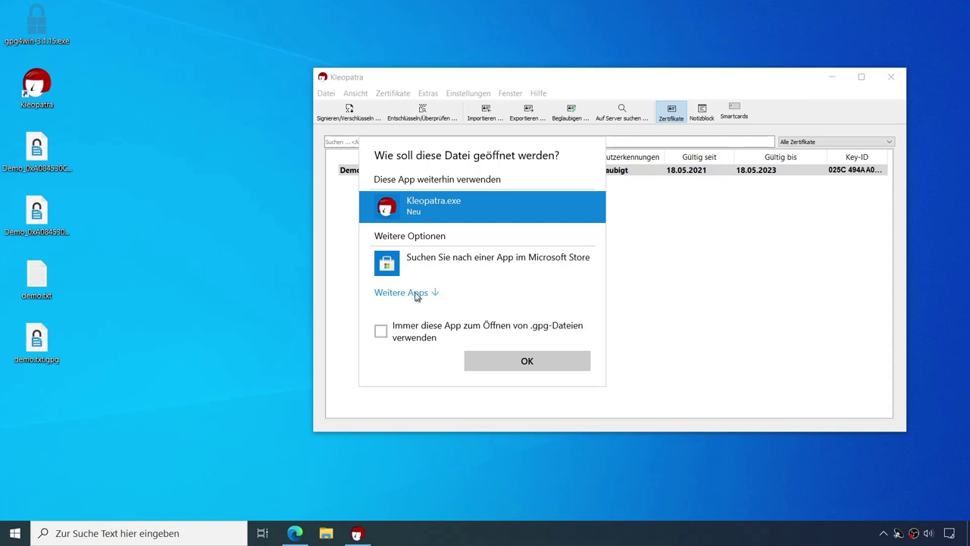
pyautogui.click(414, 296)
pyautogui.click(420, 331)
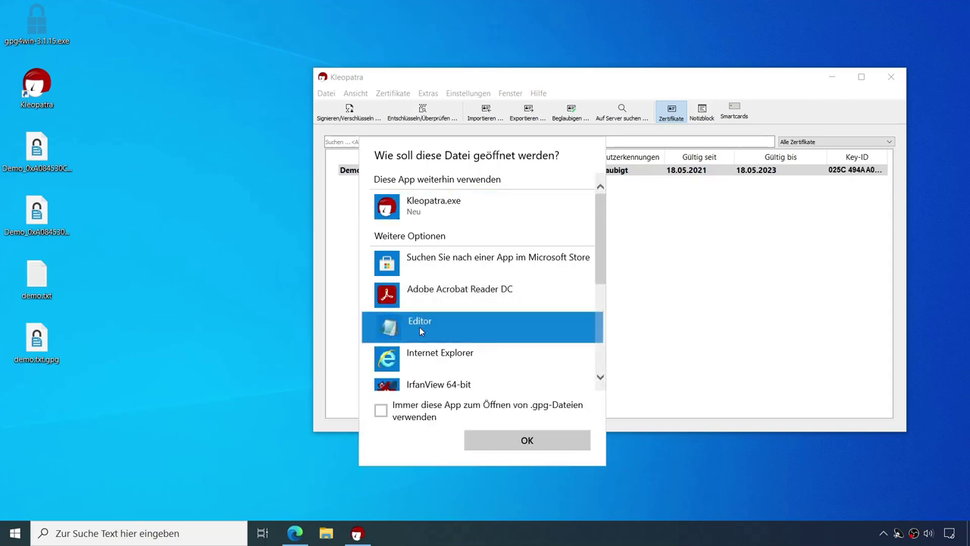
pyautogui.click(549, 438)
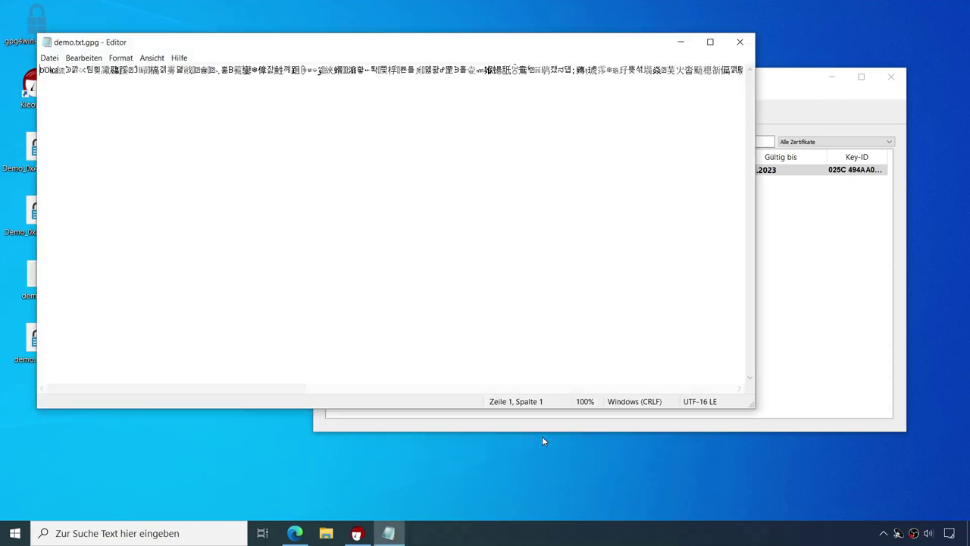
pyautogui.click(740, 42)
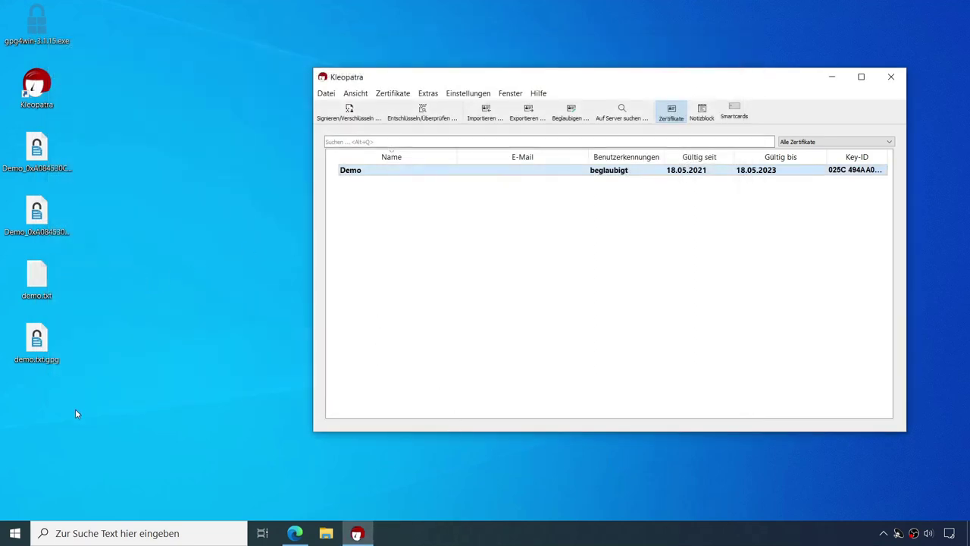
# Step: Rename demo.txt on the desktop to demo-alt.txt and return to Kleopatra
pyautogui.click(50, 295)
pyautogui.click(50, 295)
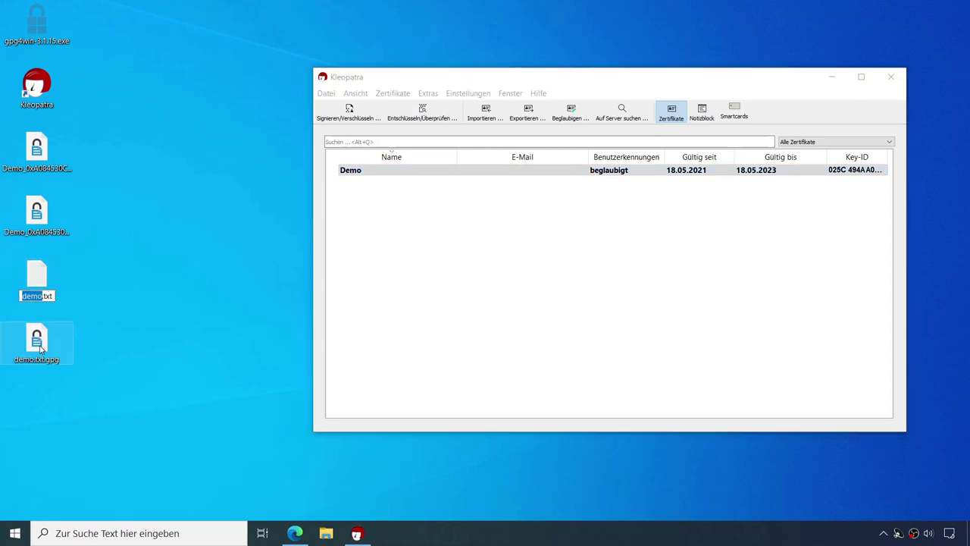
pyautogui.press('Right')
pyautogui.write('-alt')
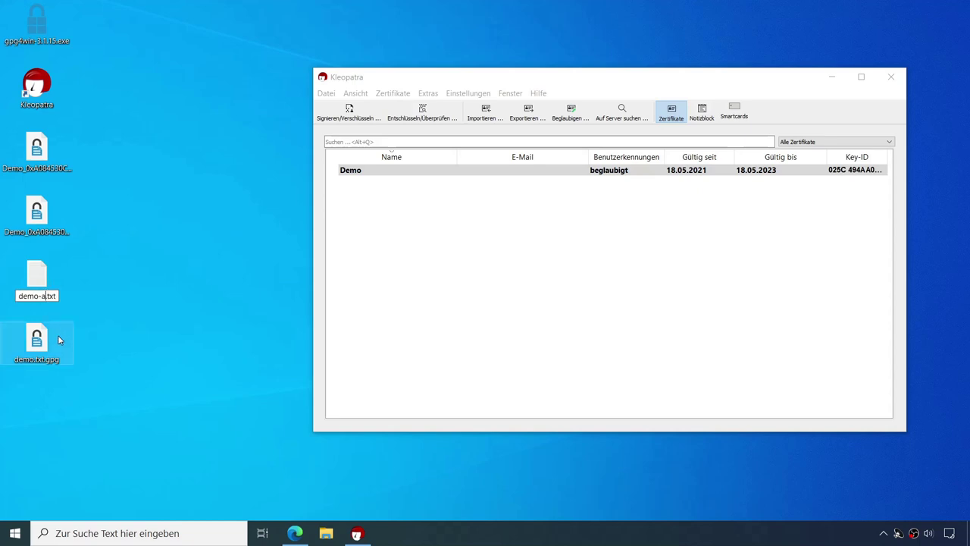
pyautogui.press('Return')
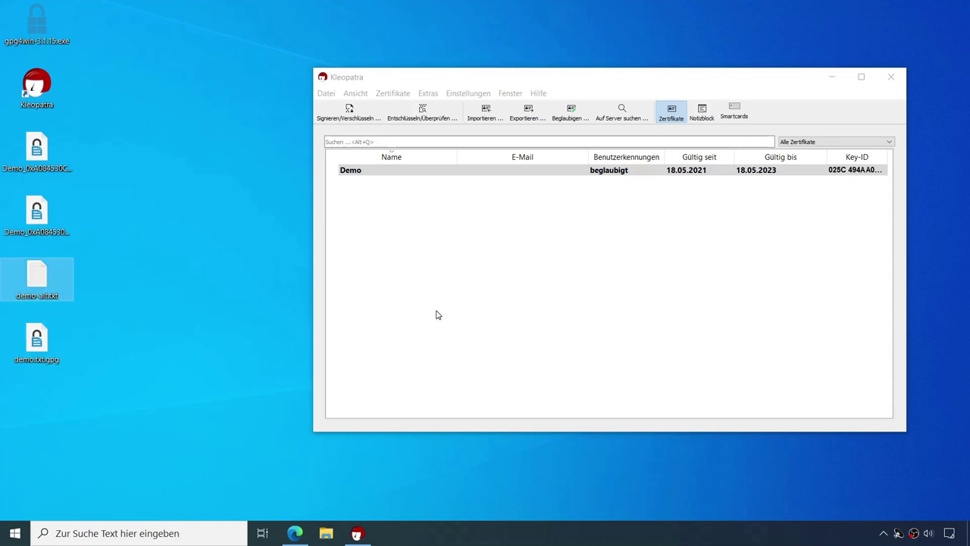
pyautogui.click(217, 375)
pyautogui.click(408, 119)
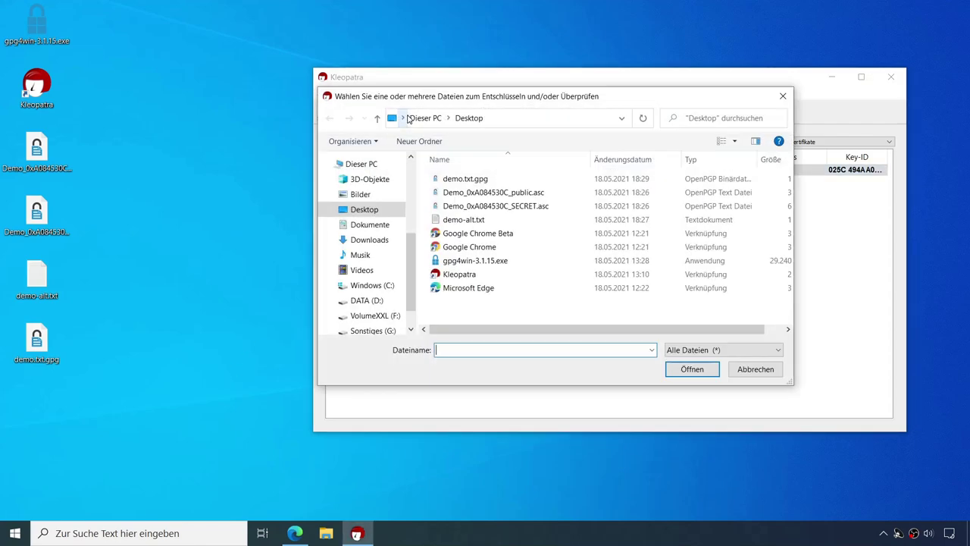
# Step: Decrypt demo.txt.gpg with the passphrase, save demo.txt, and confirm it reads 'das ist ein demo'
pyautogui.click(475, 182)
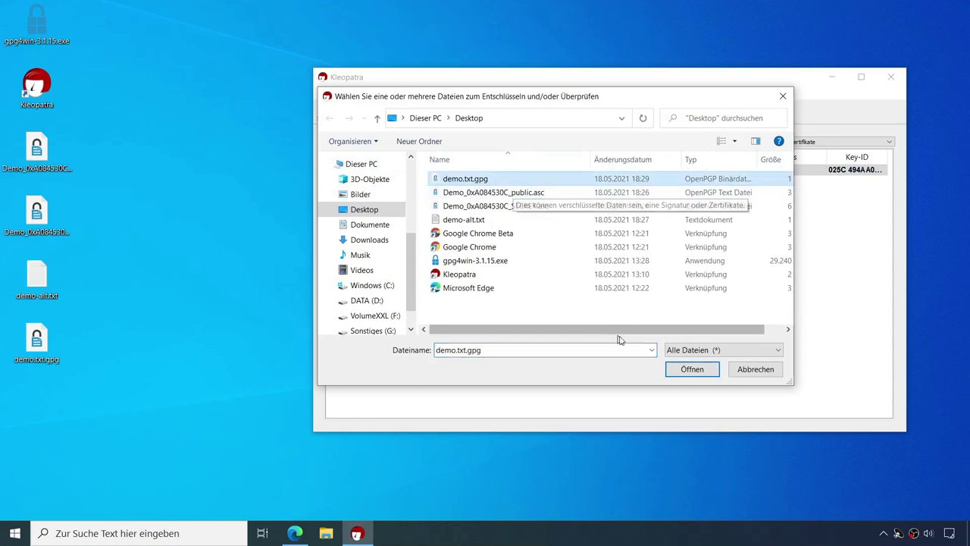
pyautogui.click(689, 373)
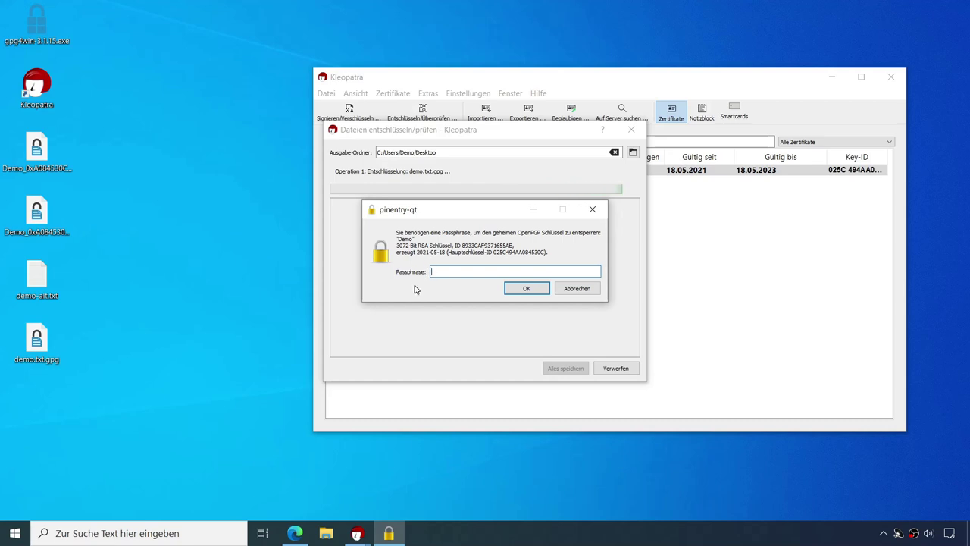
pyautogui.write('demo1234')
pyautogui.click(526, 288)
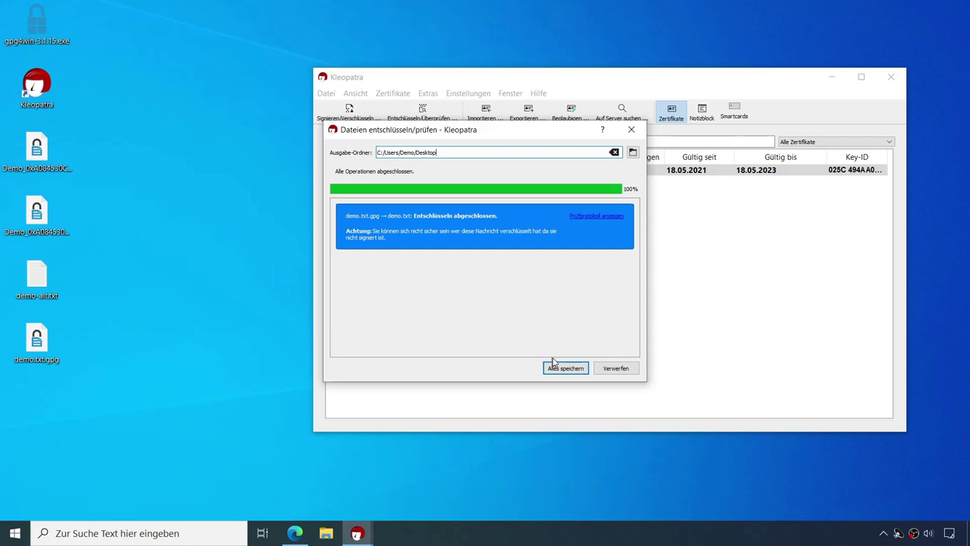
pyautogui.click(564, 370)
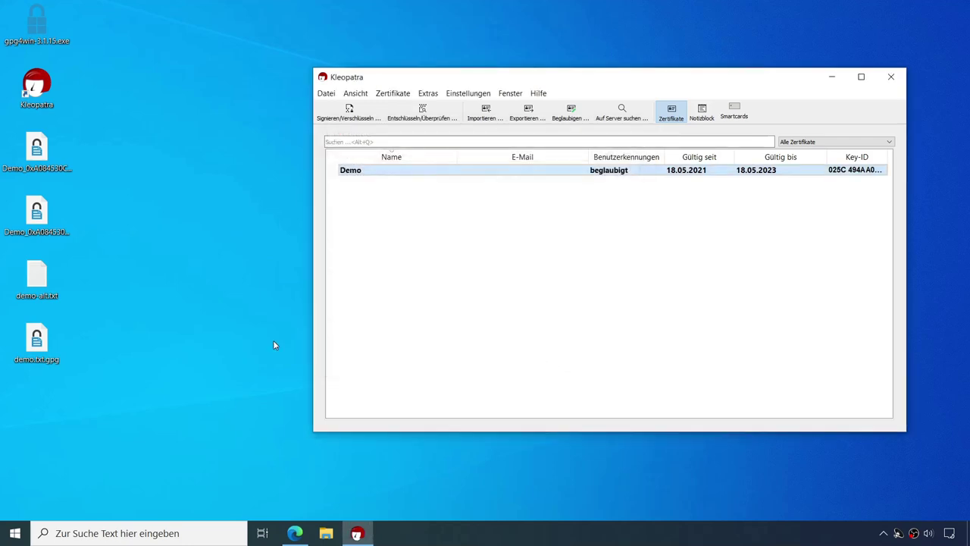
pyautogui.doubleClick(37, 405)
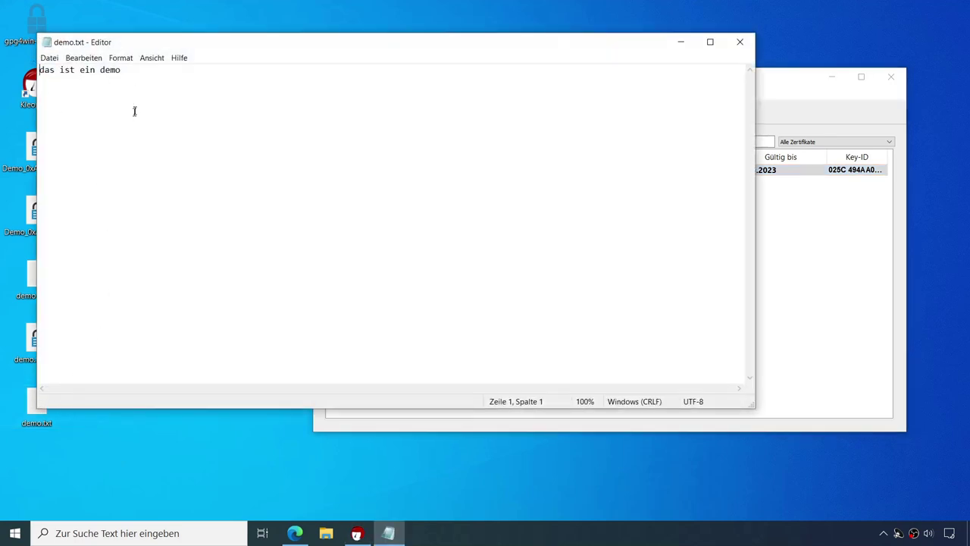
pyautogui.click(740, 42)
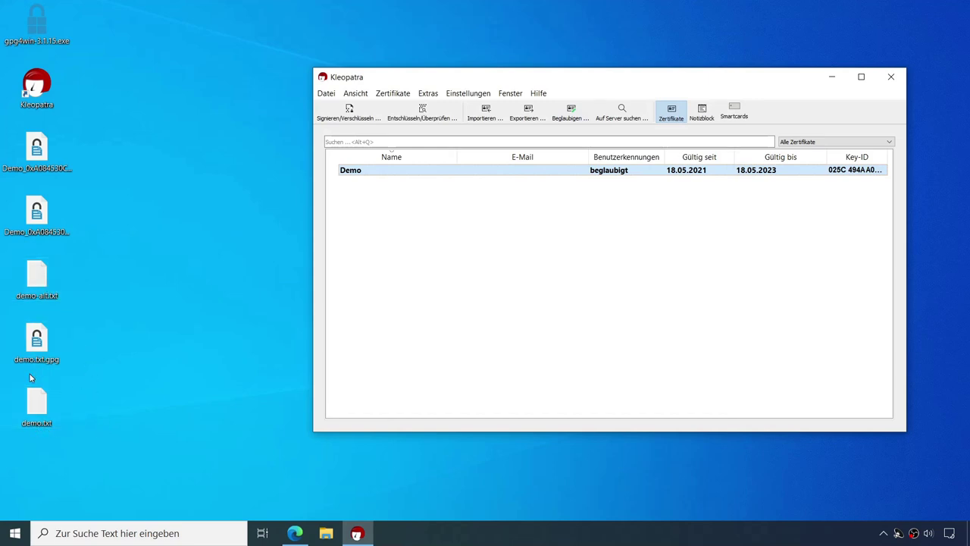
# Step: Sign demo.txt with both encryption options unchecked, creating demo.txt.sig
pyautogui.click(42, 407)
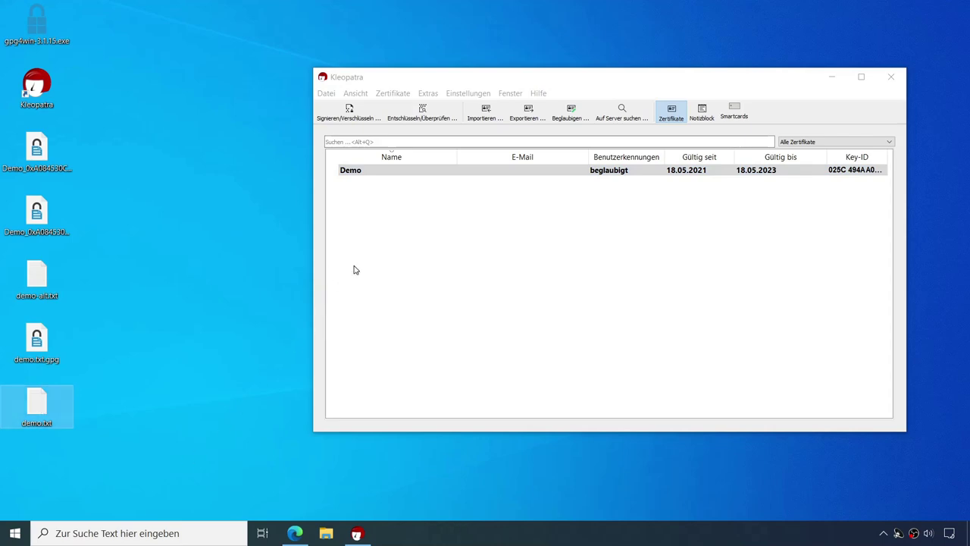
pyautogui.click(347, 113)
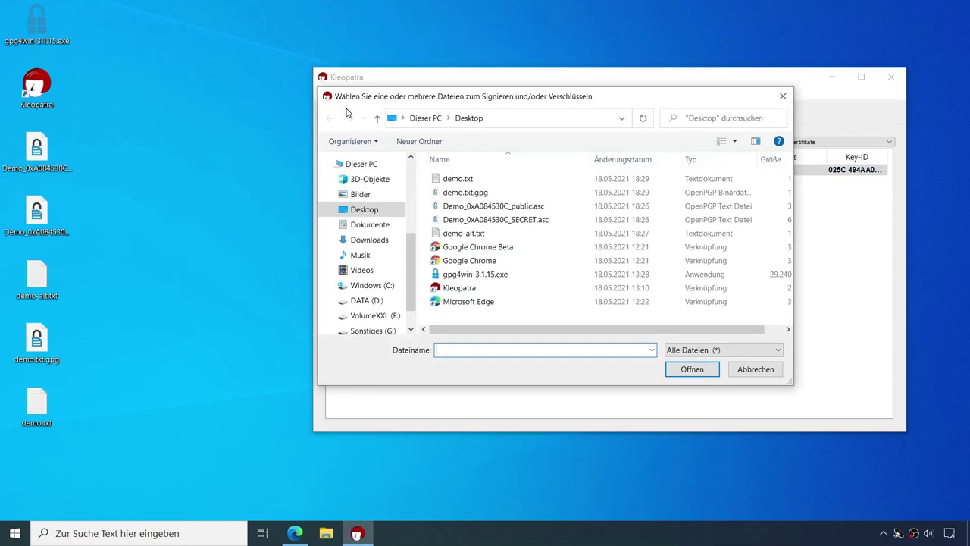
pyautogui.click(465, 179)
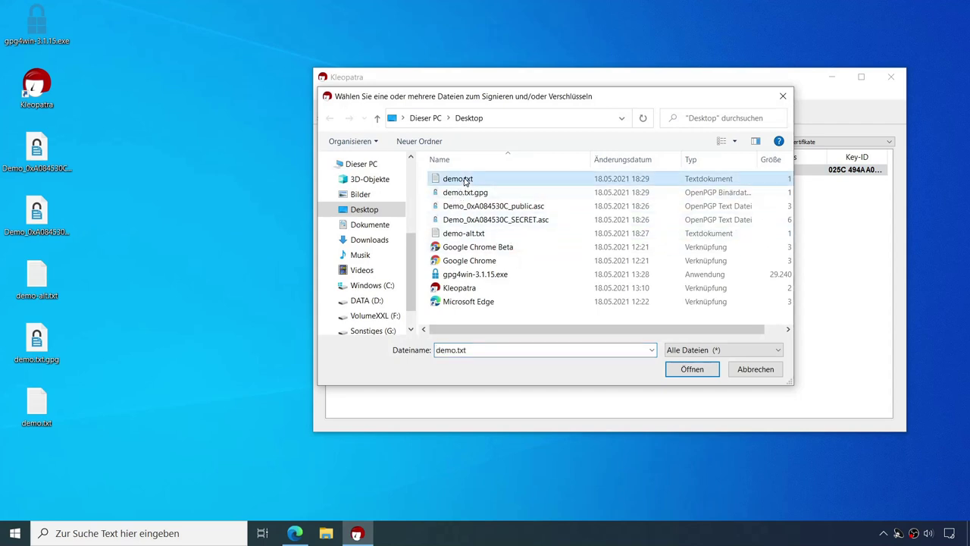
pyautogui.click(691, 370)
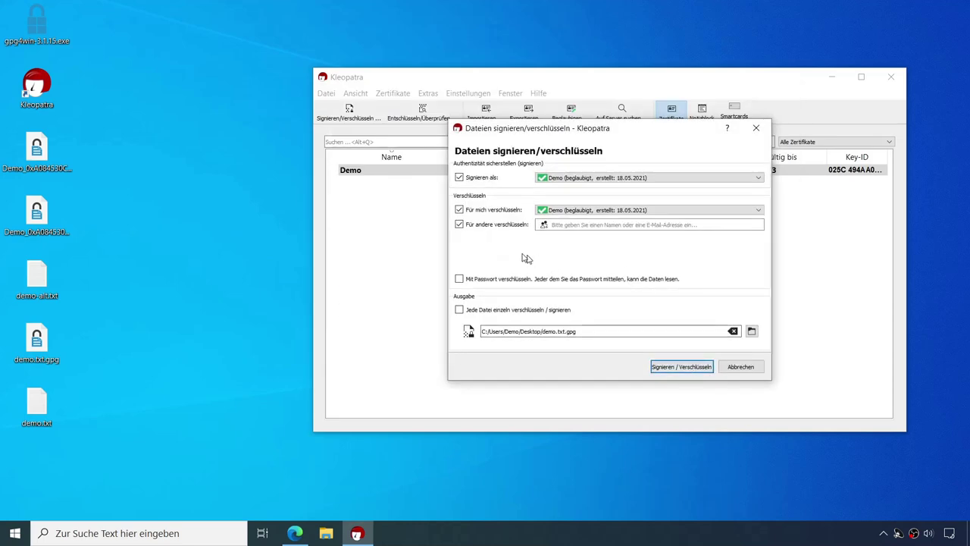
pyautogui.click(459, 210)
pyautogui.click(459, 225)
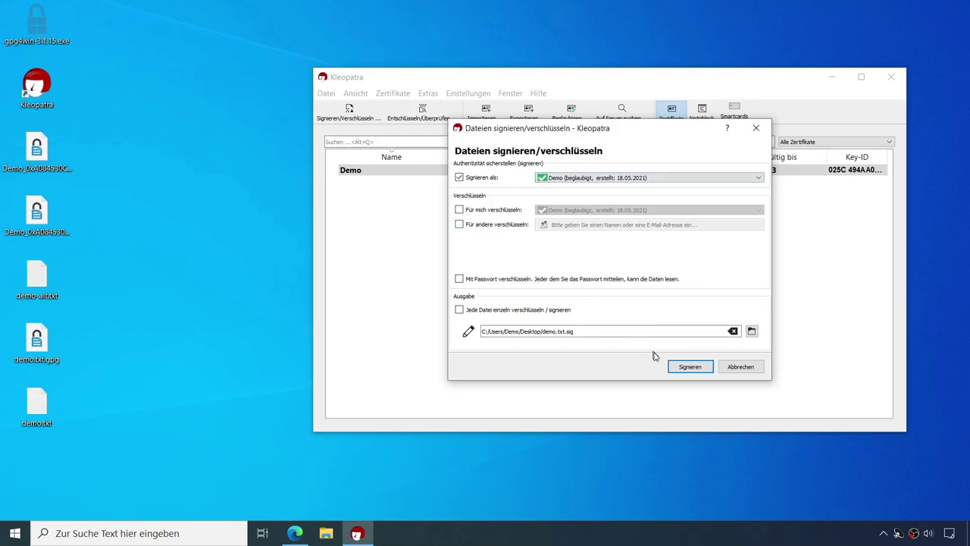
pyautogui.click(688, 367)
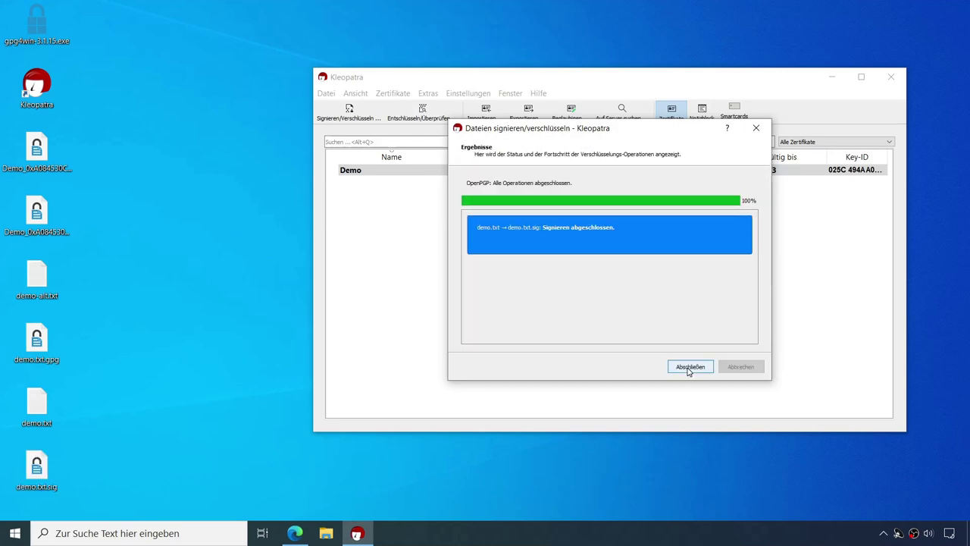
pyautogui.click(690, 368)
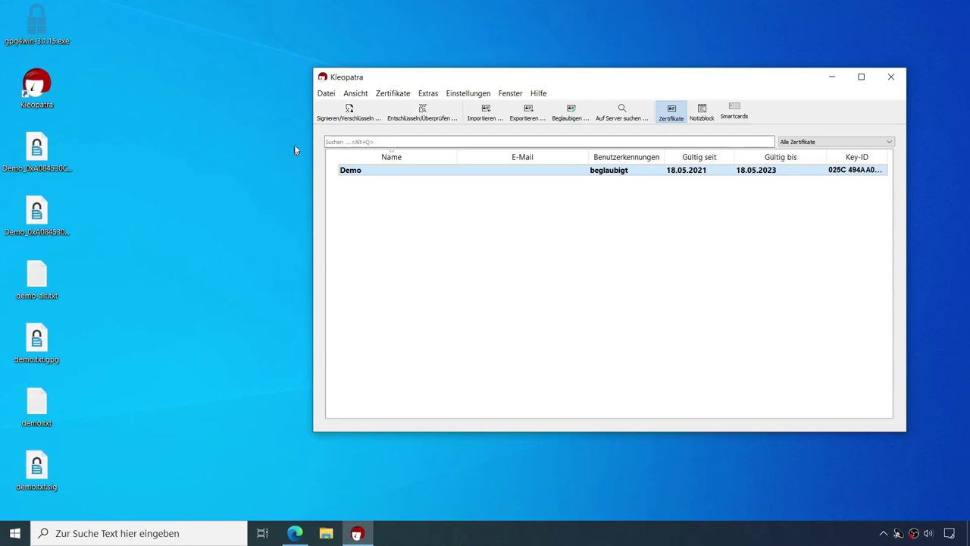
# Step: Verify demo.txt against demo.txt.sig and confirm the valid signature from Demo
pyautogui.click(422, 119)
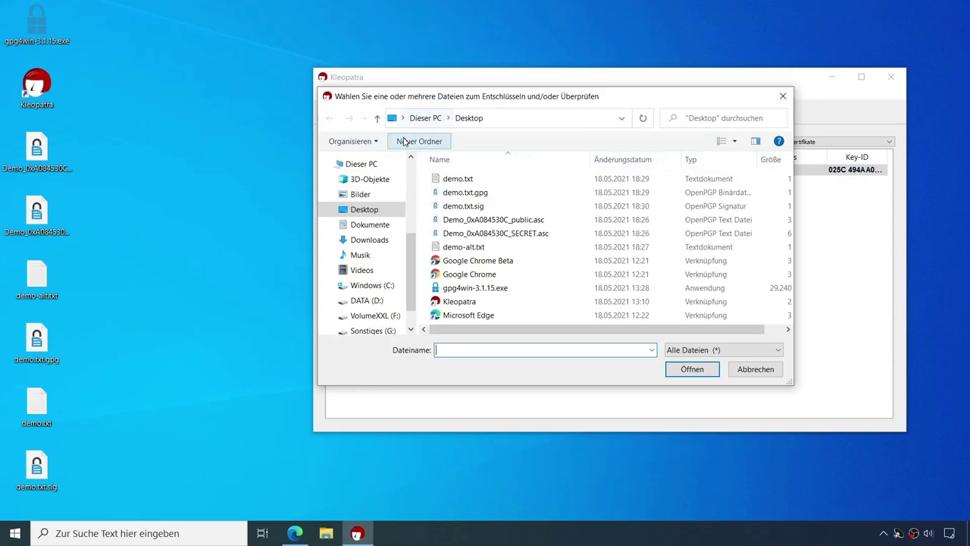
pyautogui.click(464, 207)
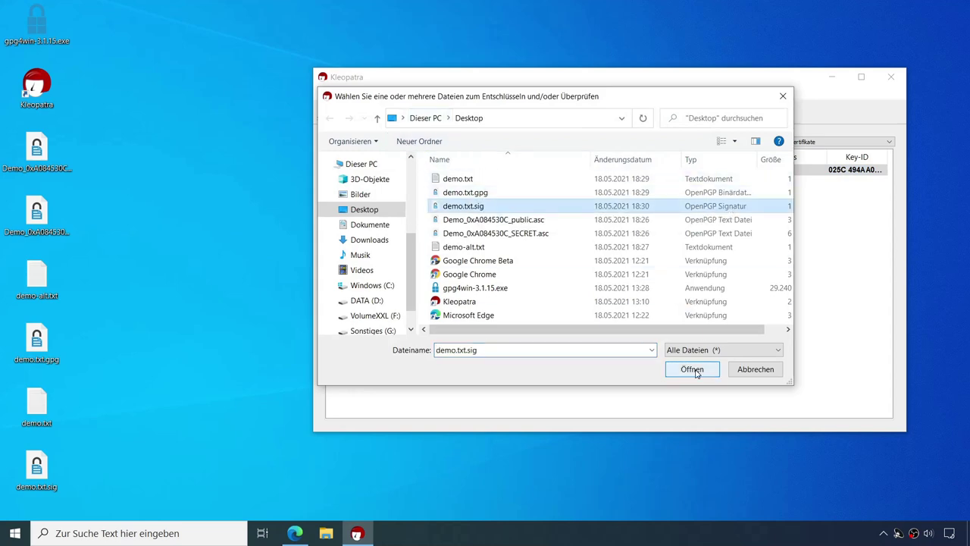
pyautogui.click(691, 370)
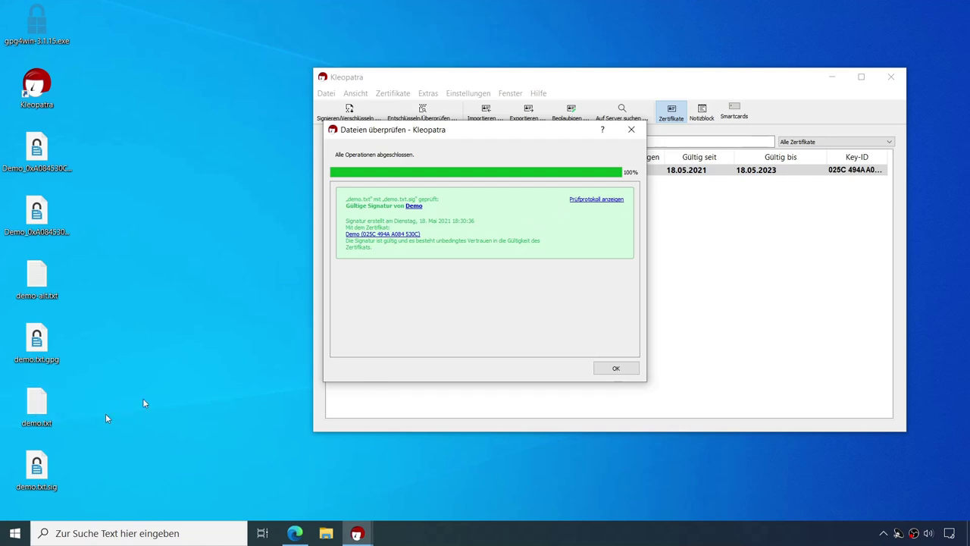
pyautogui.click(613, 369)
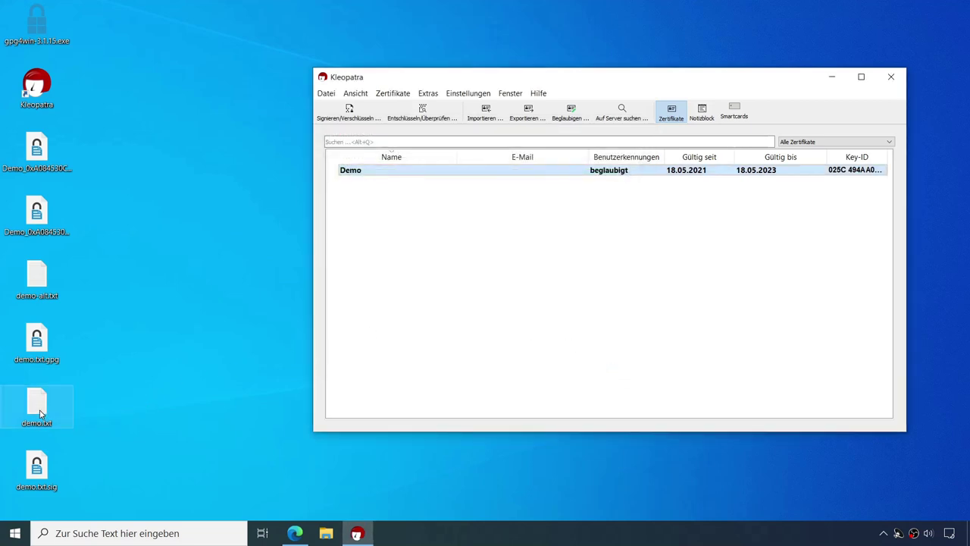
# Step: Append '!' to demo.txt so it reads 'das ist ein demo!', save, and recheck
pyautogui.doubleClick(40, 413)
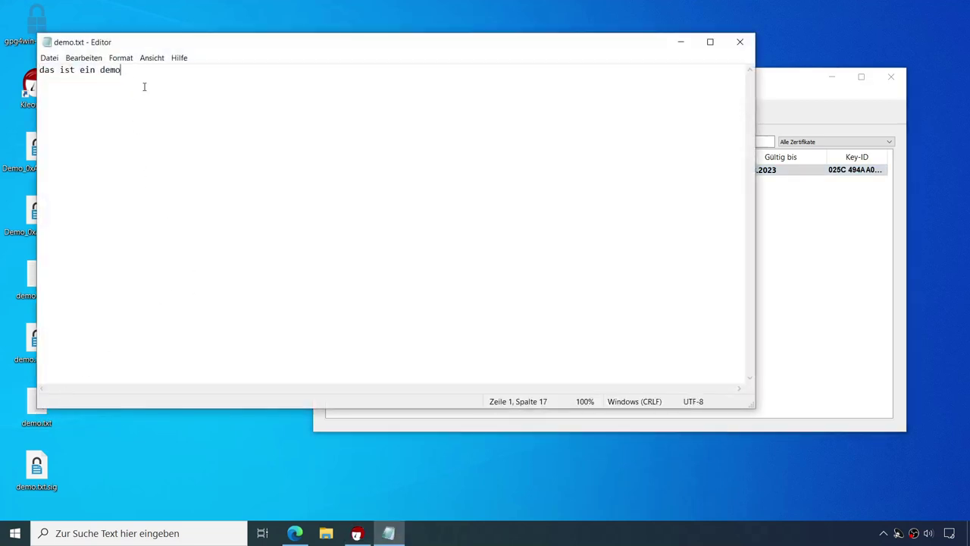
pyautogui.write('!')
pyautogui.click(744, 43)
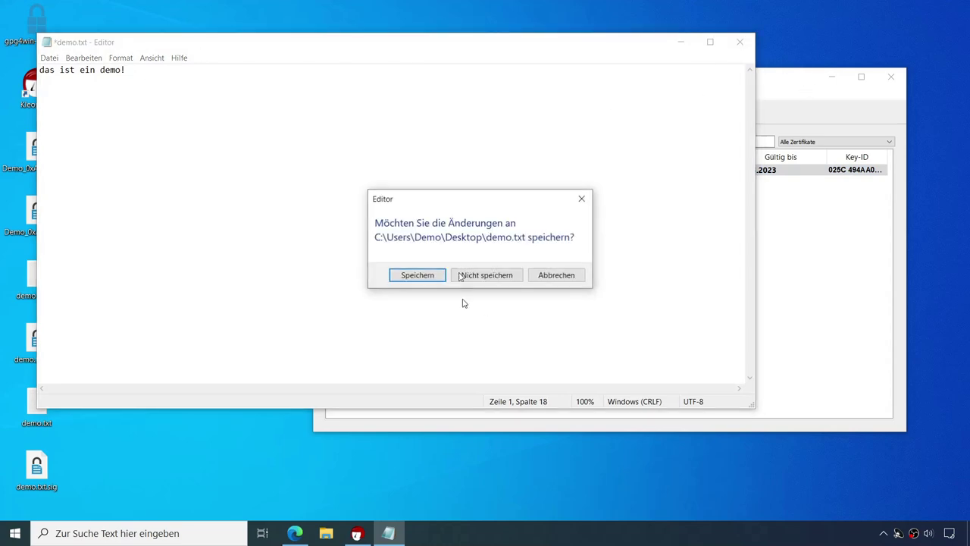
pyautogui.click(421, 282)
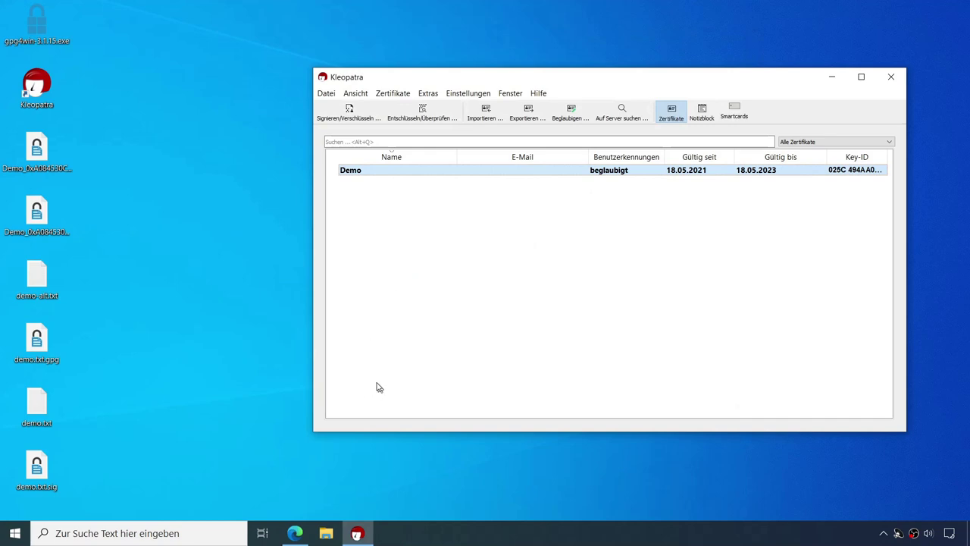
pyautogui.doubleClick(36, 406)
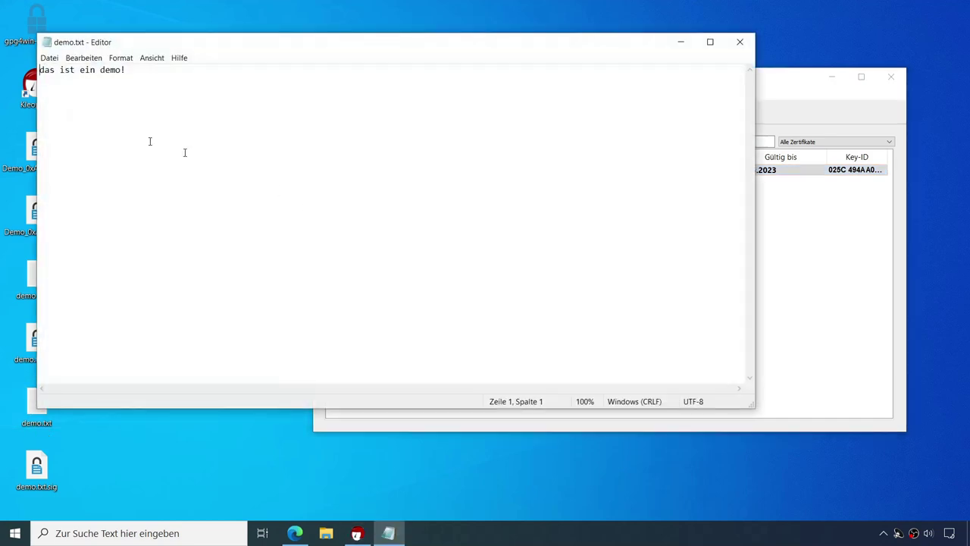
pyautogui.click(740, 43)
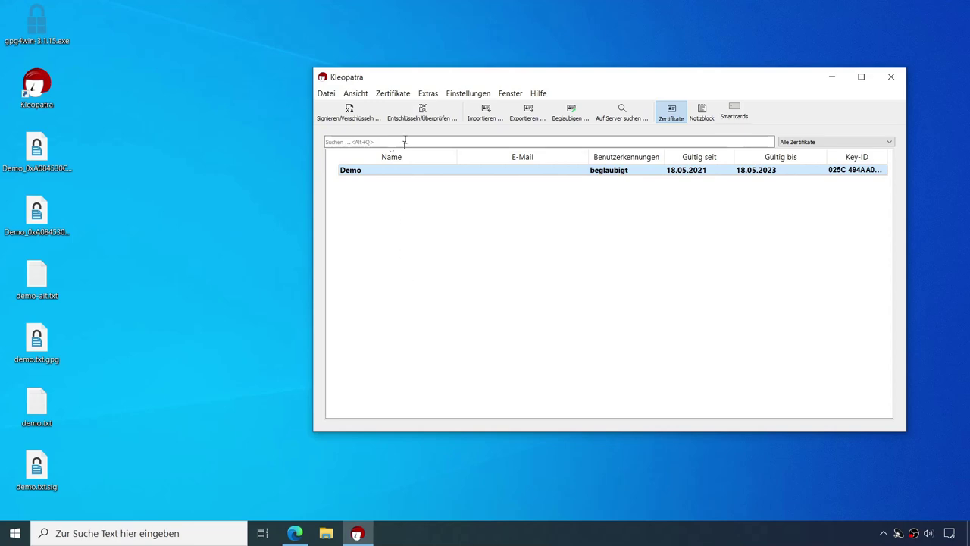
# Step: Verify the modified demo.txt against demo.txt.sig and note the 'Signatur ungültig' result
pyautogui.click(418, 112)
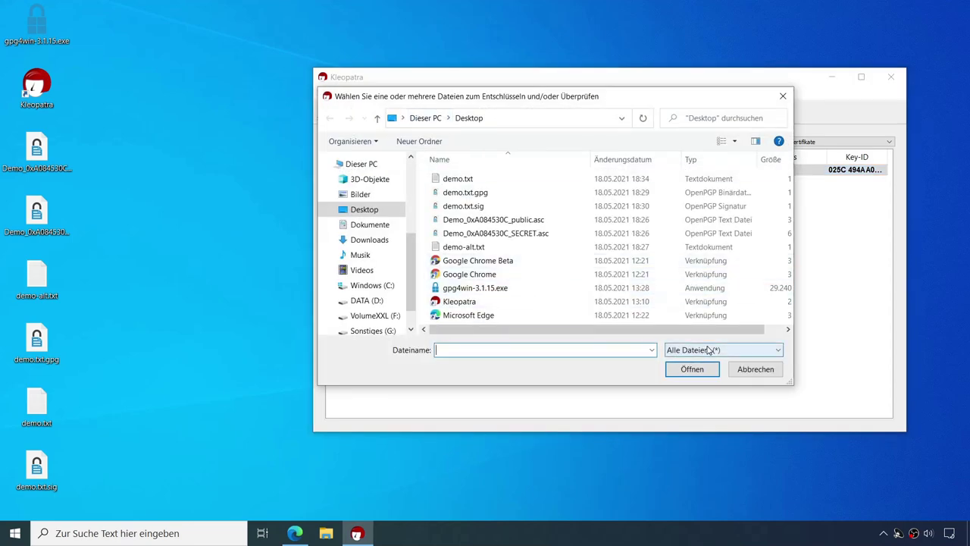
pyautogui.click(469, 208)
pyautogui.click(690, 370)
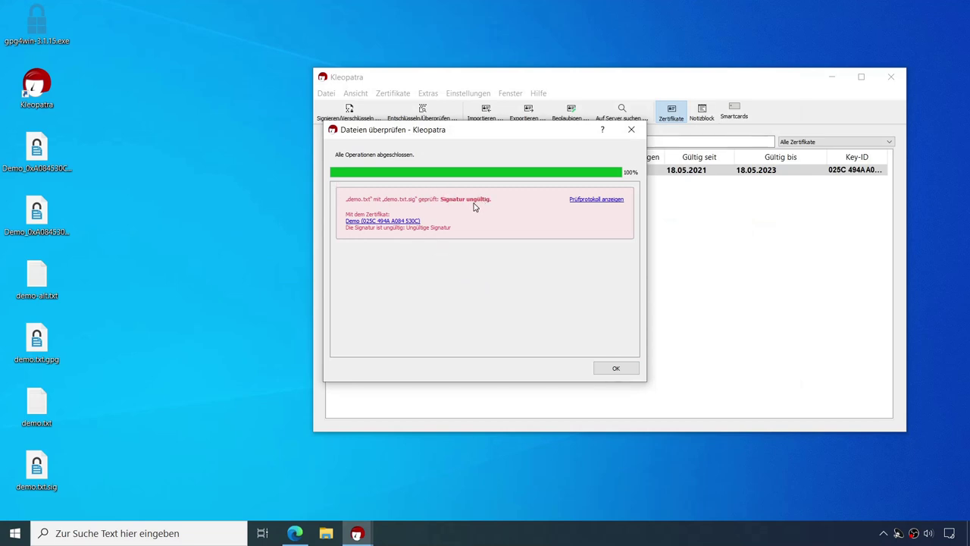
pyautogui.click(613, 369)
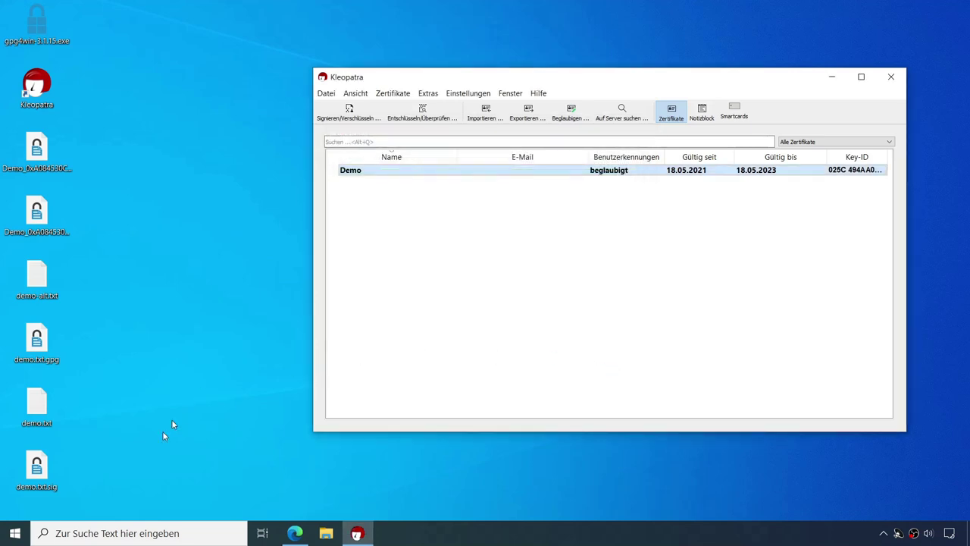
# Step: Check demo.txt's content, then re-verify via demo.txt.sig and dismiss the invalid result
pyautogui.doubleClick(53, 427)
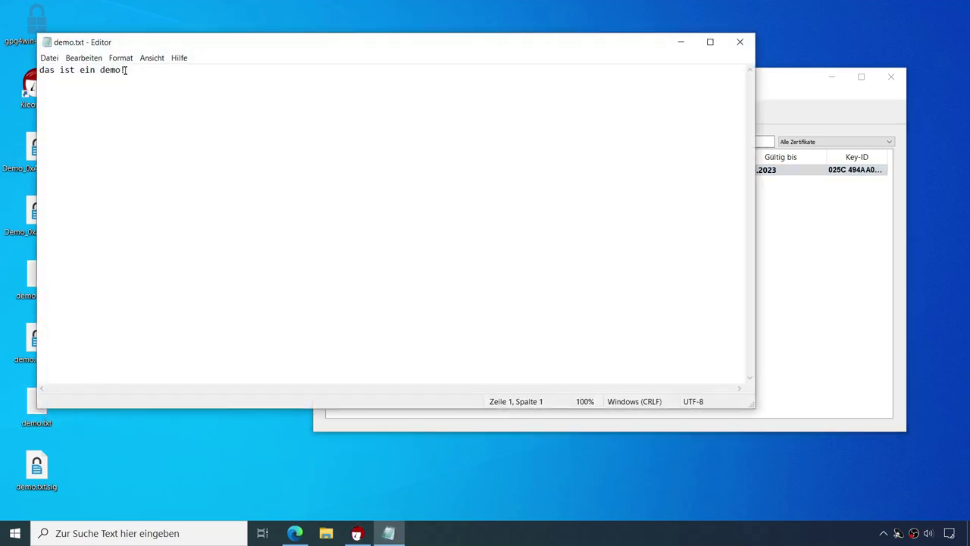
pyautogui.click(740, 42)
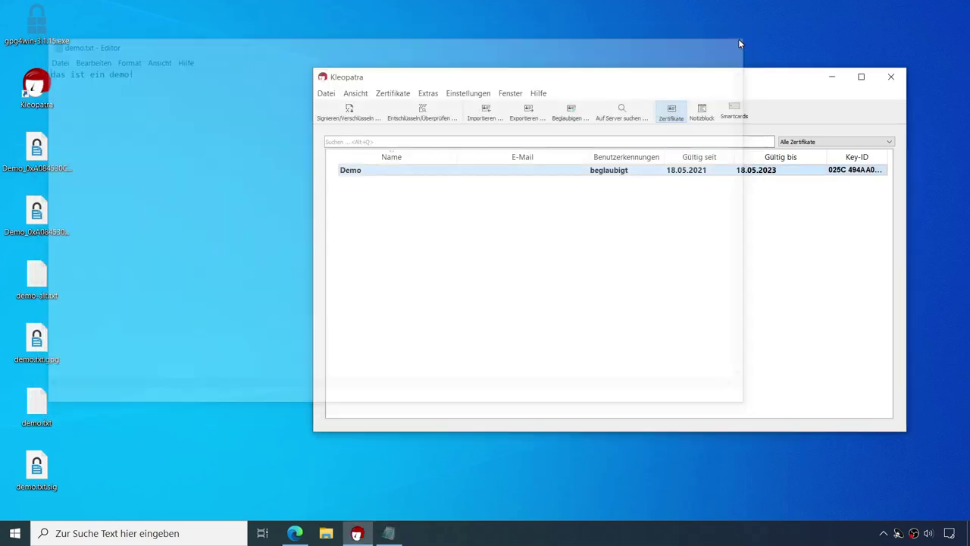
pyautogui.doubleClick(38, 473)
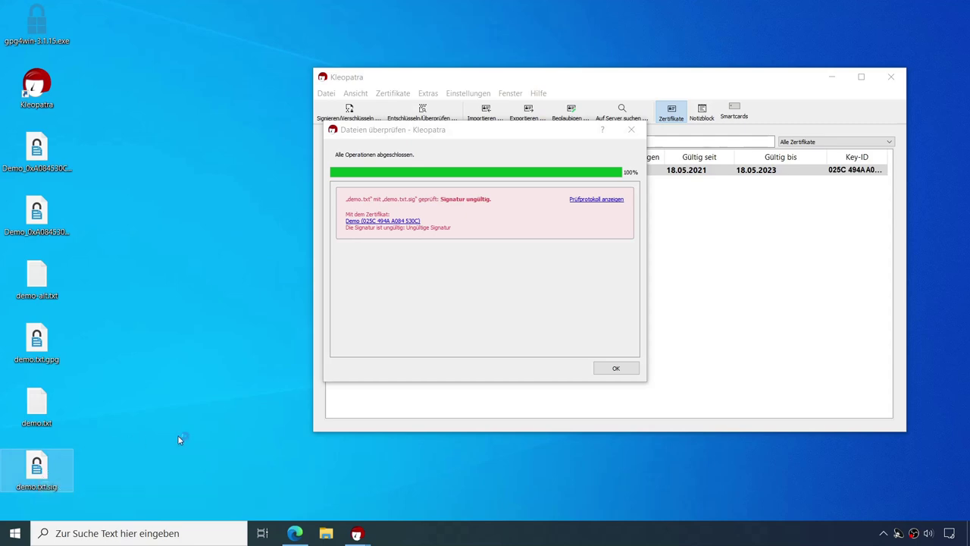
pyautogui.click(609, 369)
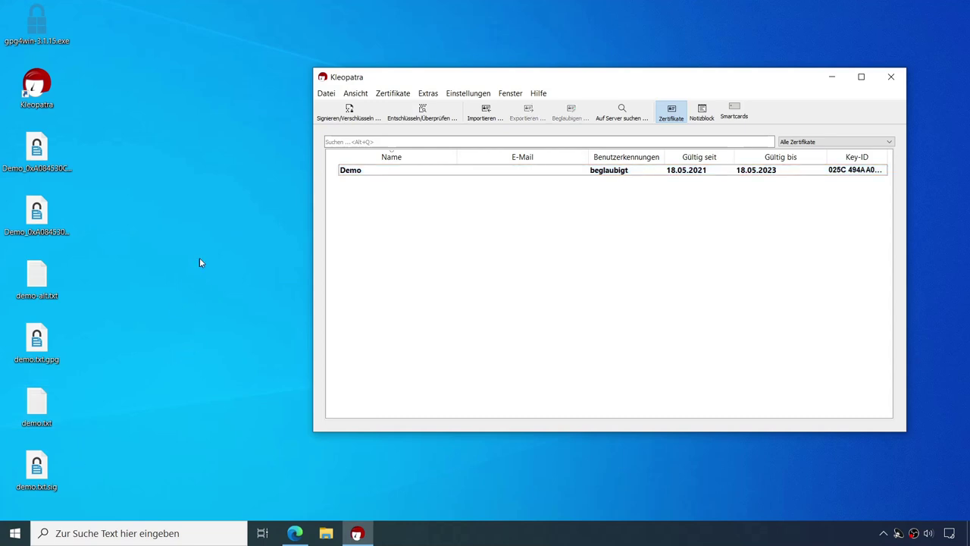
pyautogui.click(37, 152)
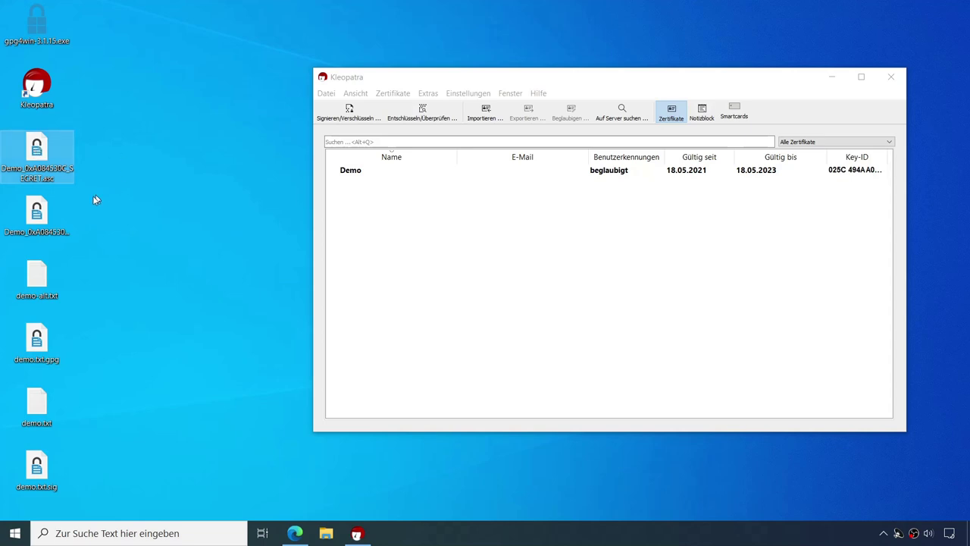
pyautogui.click(36, 218)
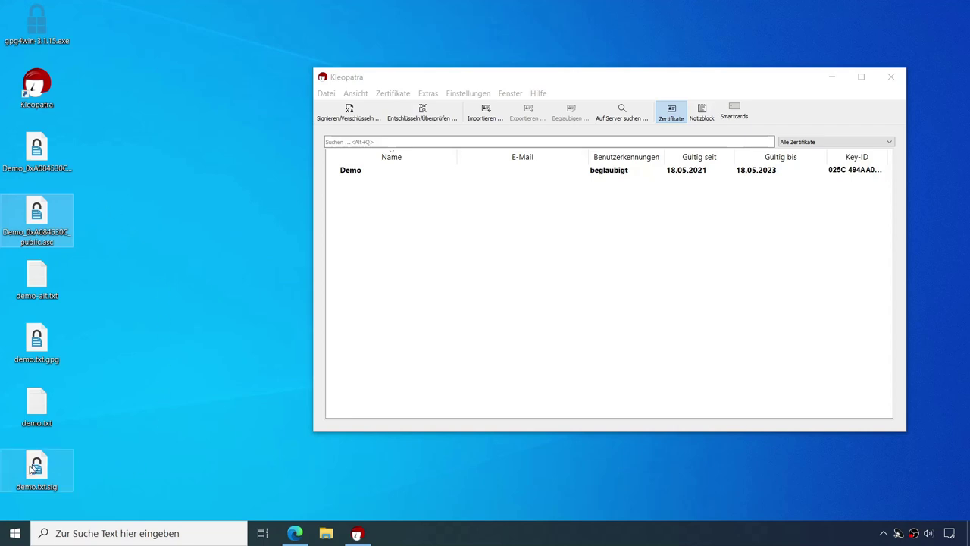
pyautogui.moveTo(50, 470)
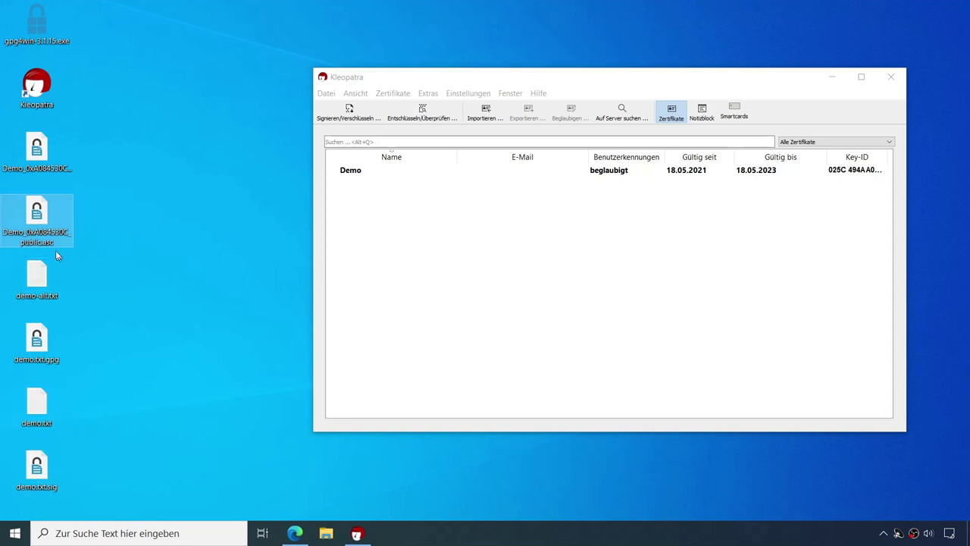
pyautogui.rightClick(44, 221)
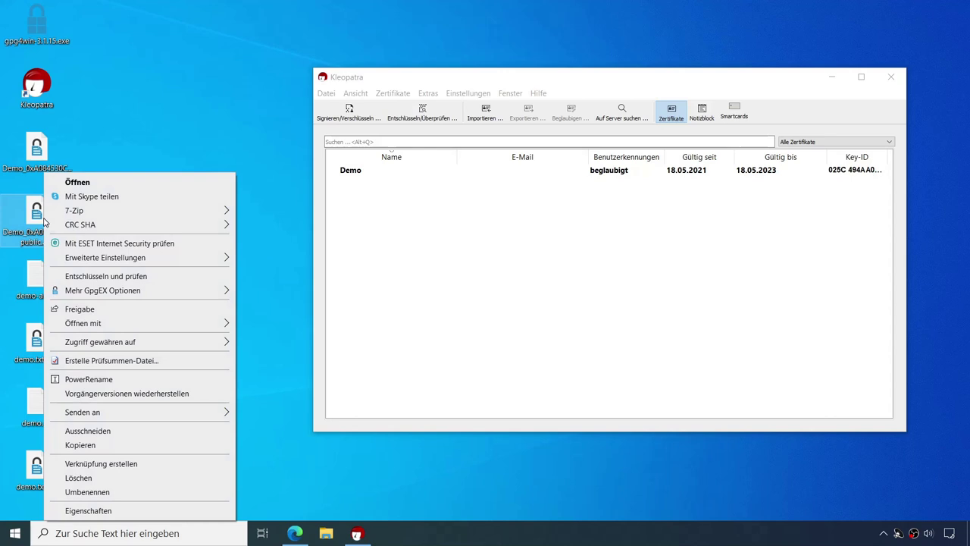
pyautogui.moveTo(83, 323)
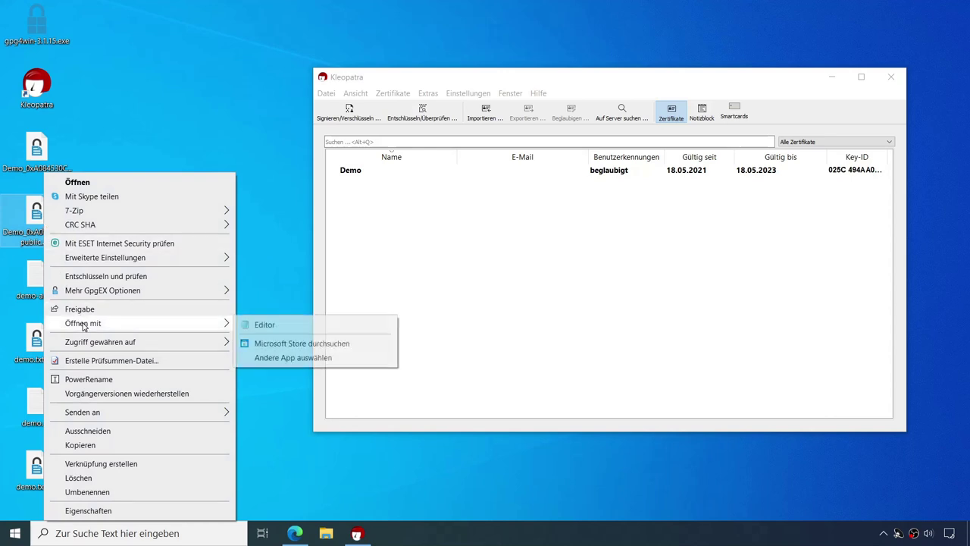
pyautogui.click(264, 324)
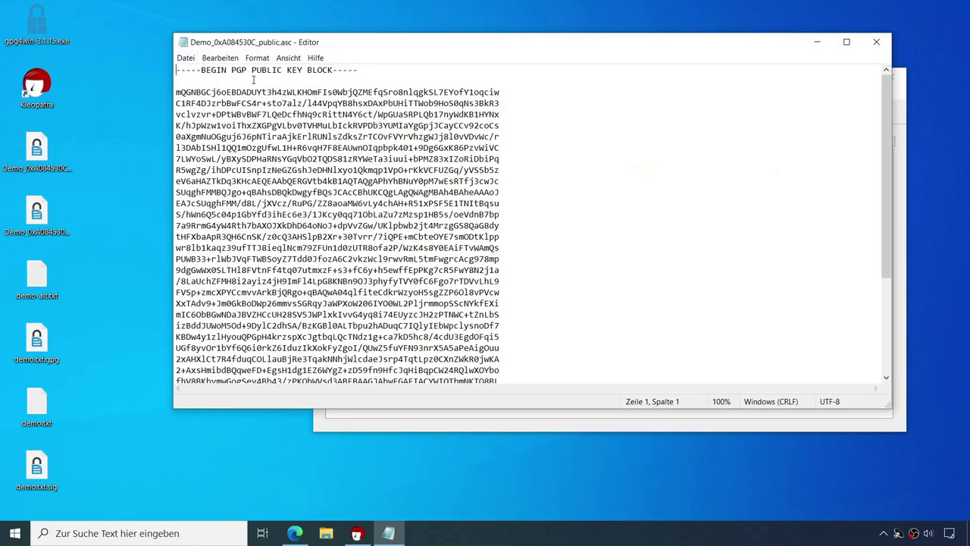
pyautogui.moveTo(887, 143); pyautogui.dragTo(893, 240)
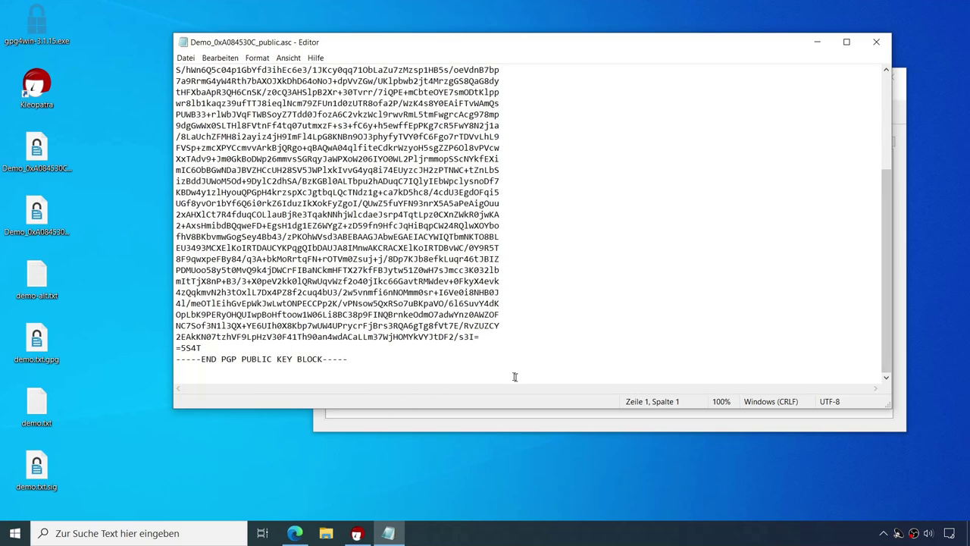
pyautogui.click(878, 43)
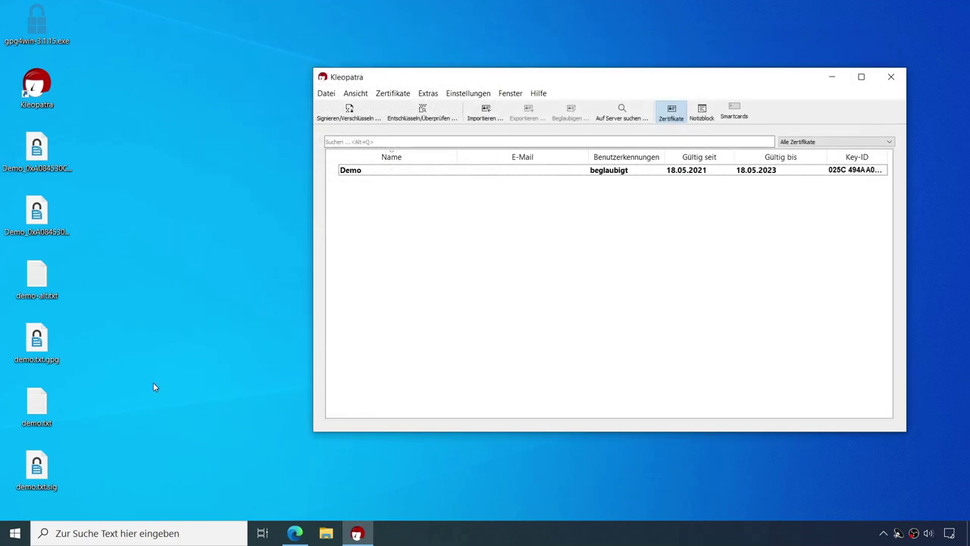
# Step: Open gpg4win.de's integrity page in Edge and highlight the gpg4win-3.1.15.exe SHA256 hash ending a4ed4c
pyautogui.click(295, 535)
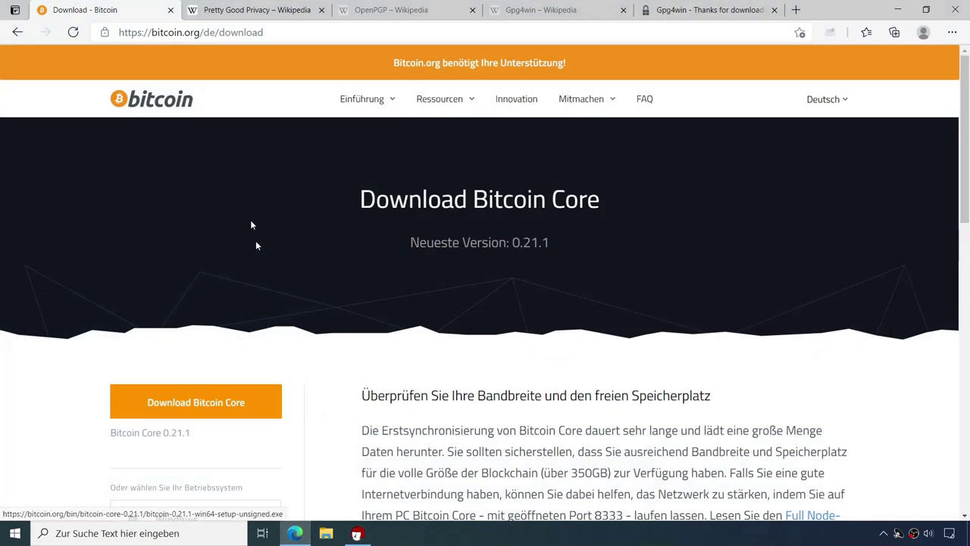
pyautogui.click(690, 10)
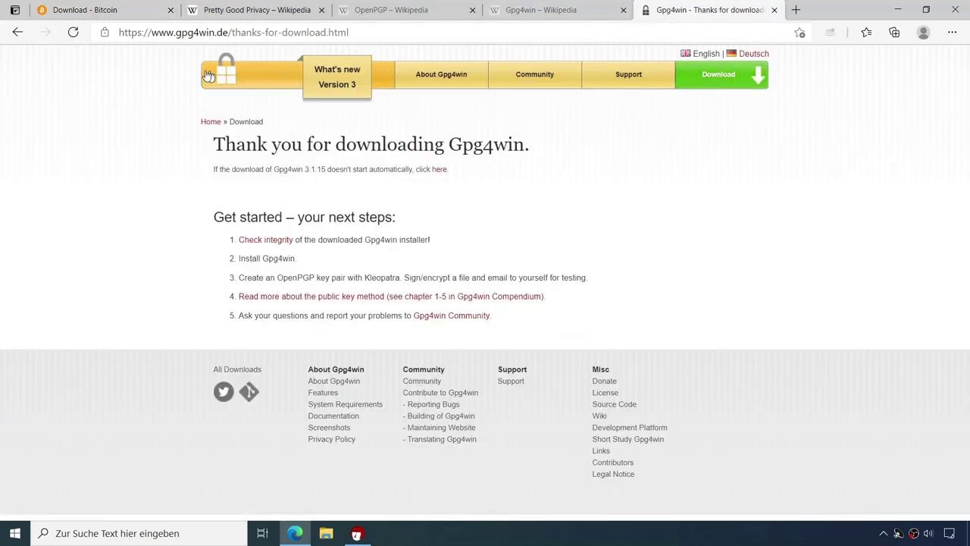
pyautogui.click(18, 33)
pyautogui.click(19, 34)
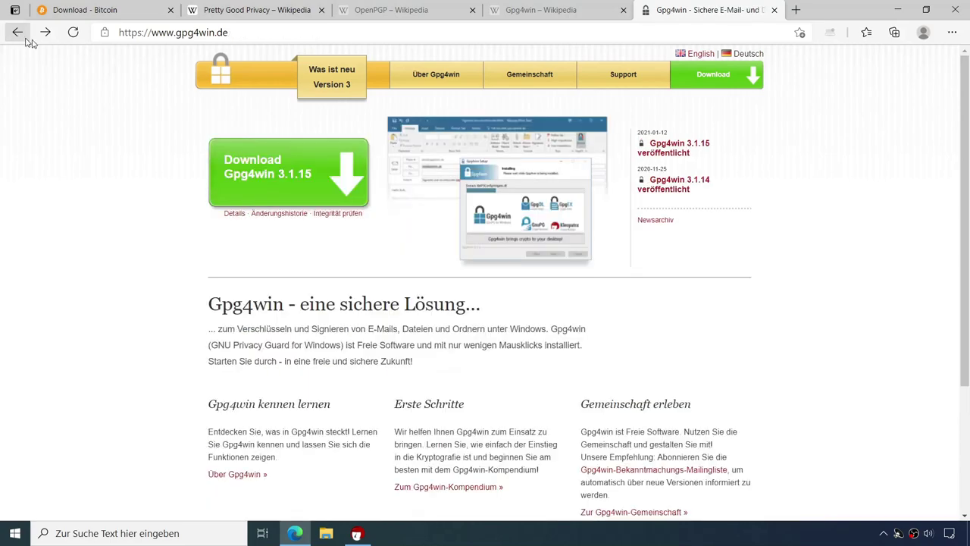
pyautogui.click(339, 214)
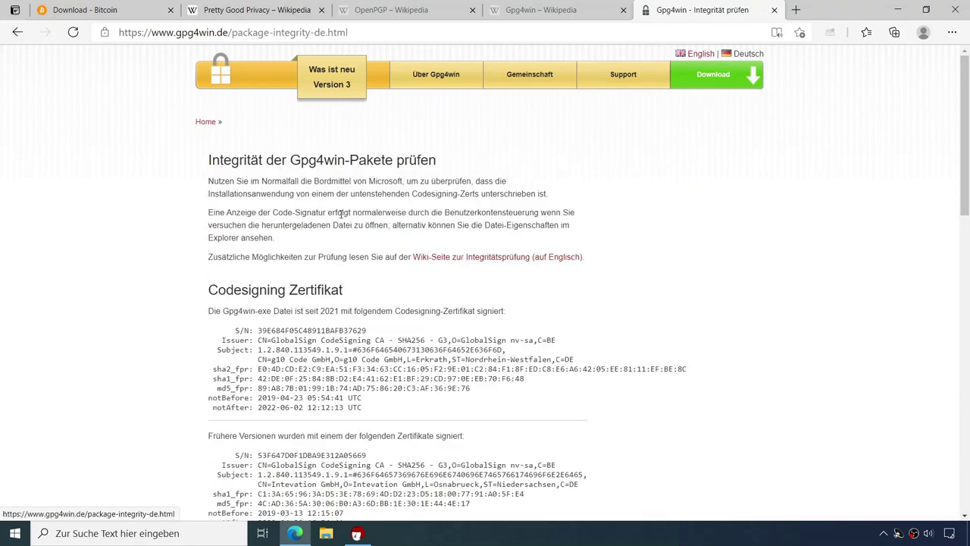
pyautogui.scroll(-4, 523, 334)
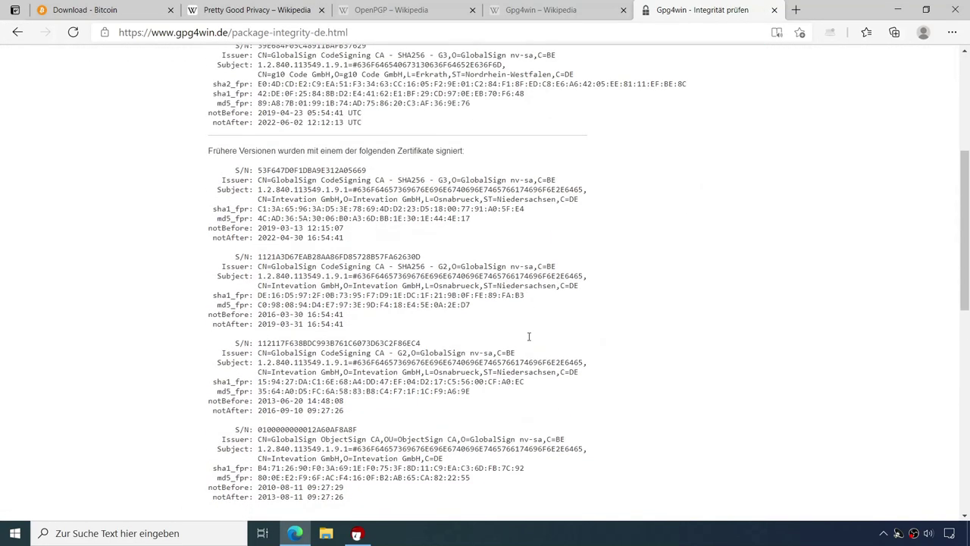
pyautogui.scroll(-4, 529, 335)
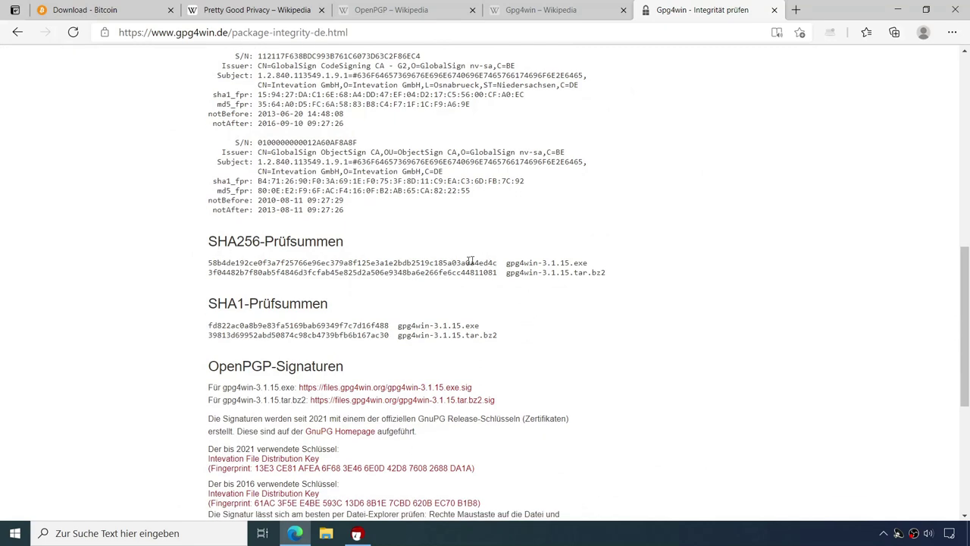
pyautogui.moveTo(288, 262); pyautogui.dragTo(458, 270)
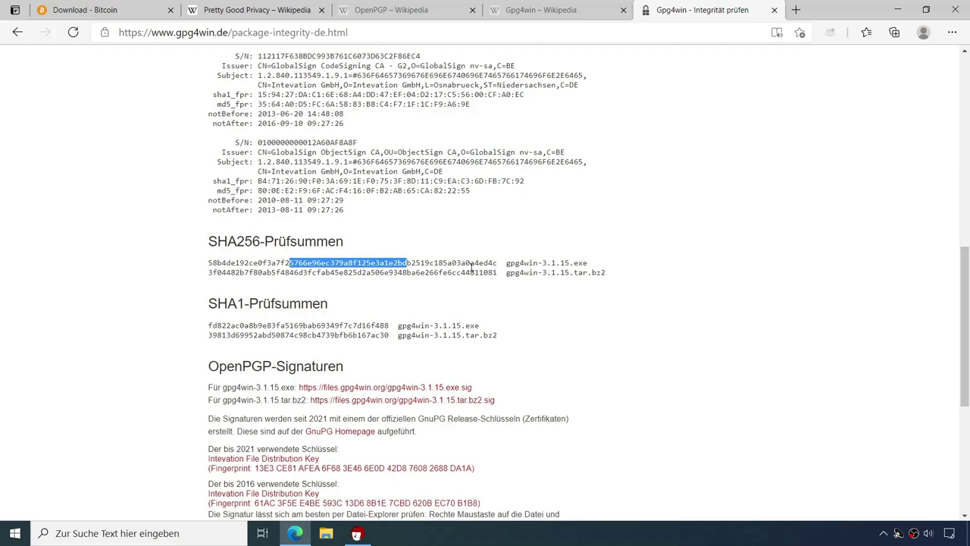
pyautogui.moveTo(471, 263); pyautogui.dragTo(499, 263)
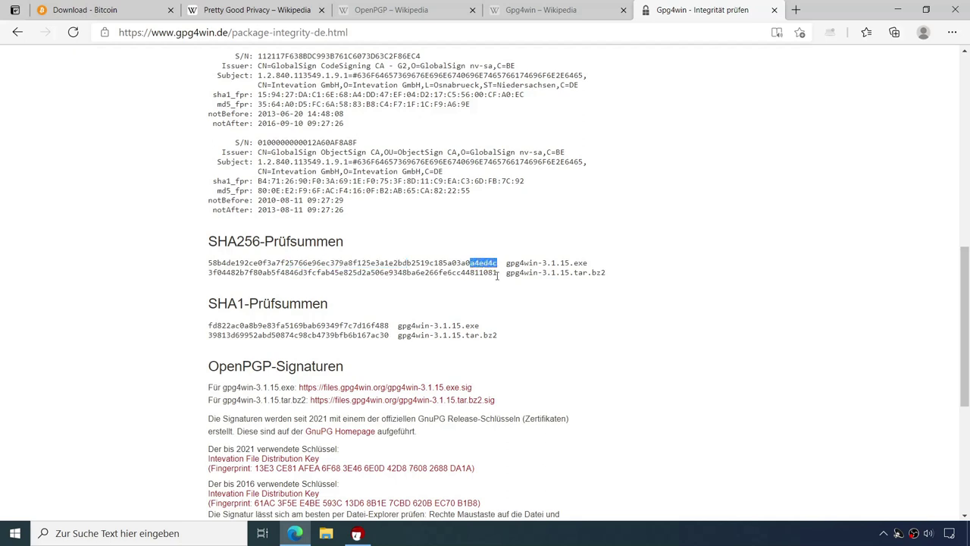
pyautogui.click(357, 533)
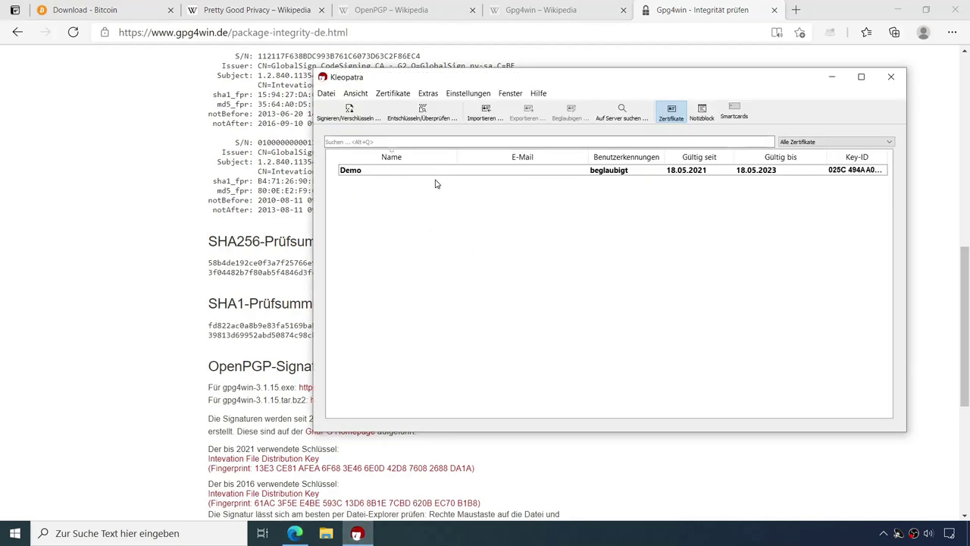
# Step: Create sha256sum.txt on the Desktop for gpg4win-3.1.15.exe via Datei > Prüfsummendateien erstellen
pyautogui.click(328, 94)
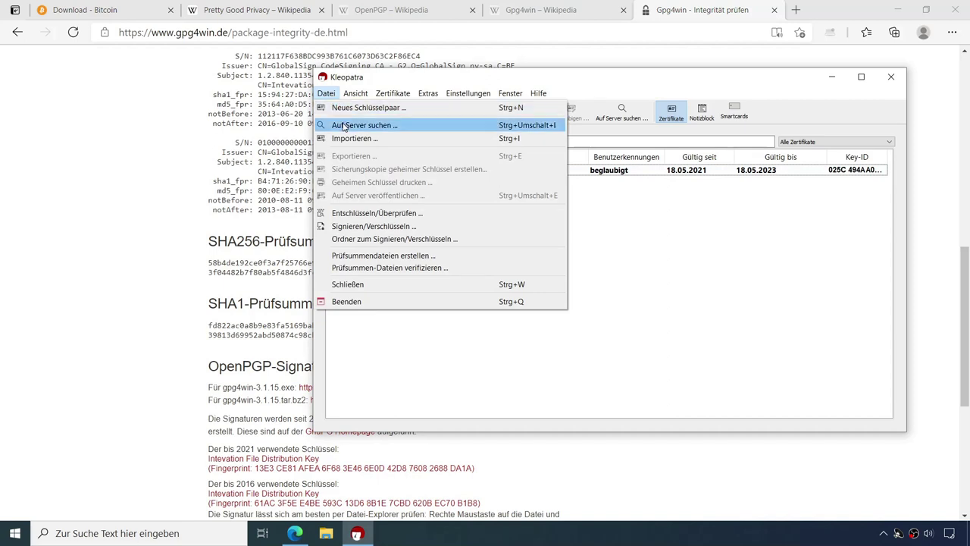
pyautogui.click(364, 257)
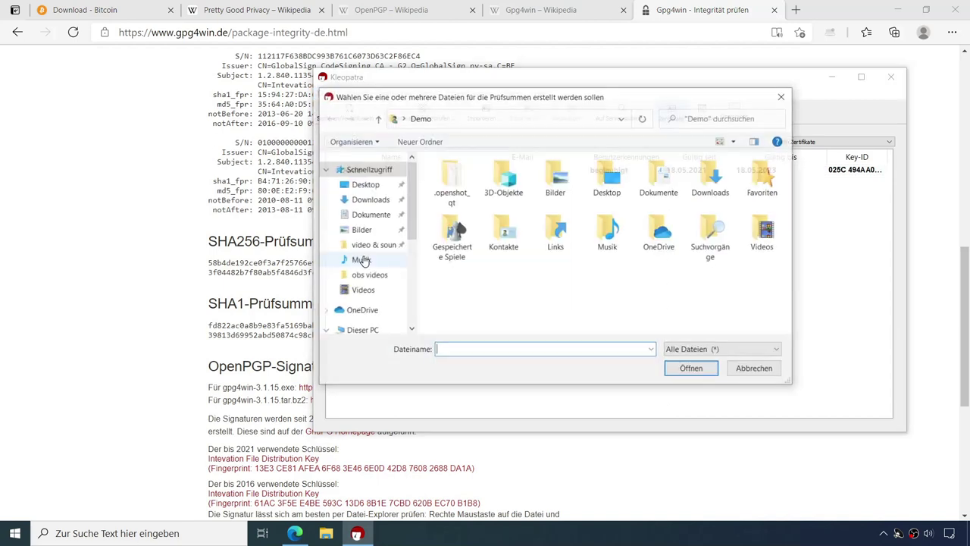
pyautogui.click(369, 185)
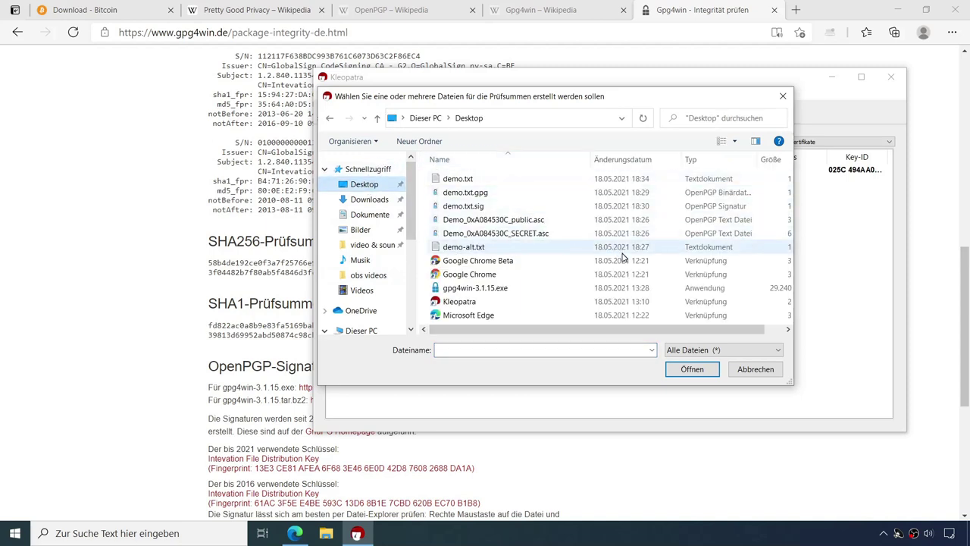
pyautogui.click(464, 290)
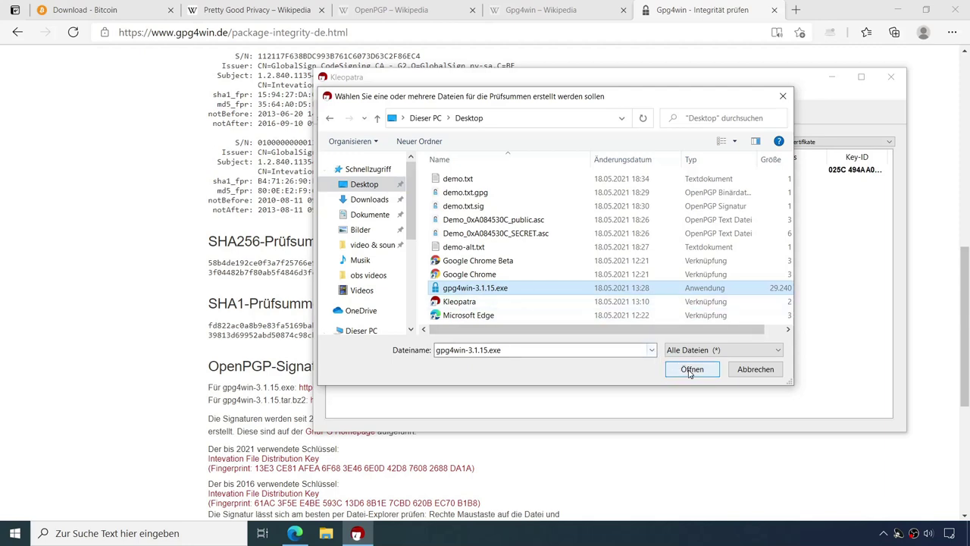
pyautogui.click(689, 370)
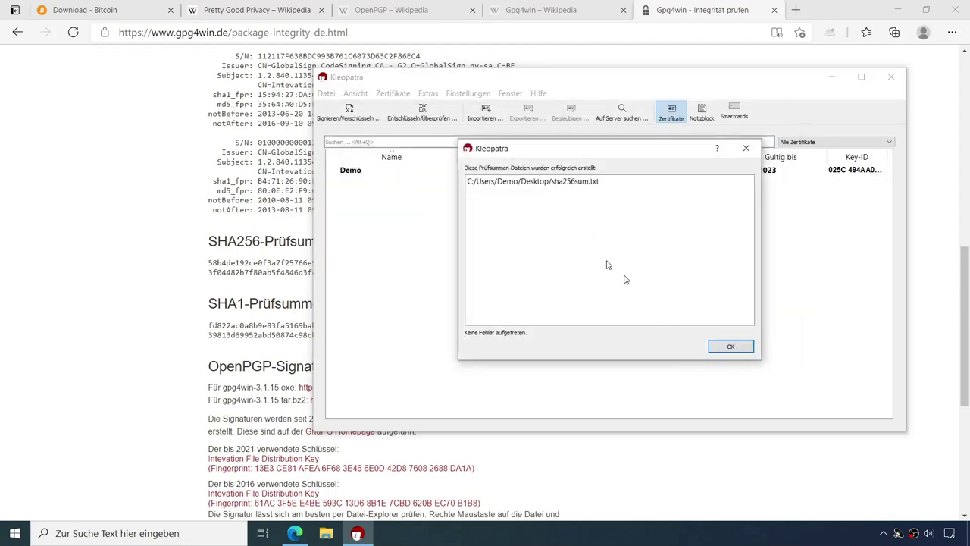
pyautogui.click(732, 348)
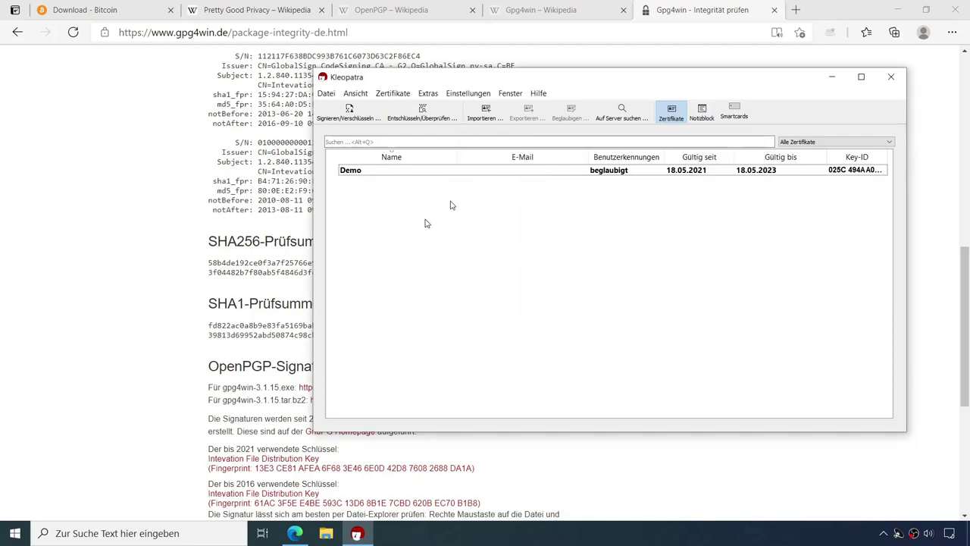
# Step: Open sha256sum.txt in Notepad and check that its hash ending a4ed4c matches gpg4win.de's integrity page
pyautogui.click(969, 536)
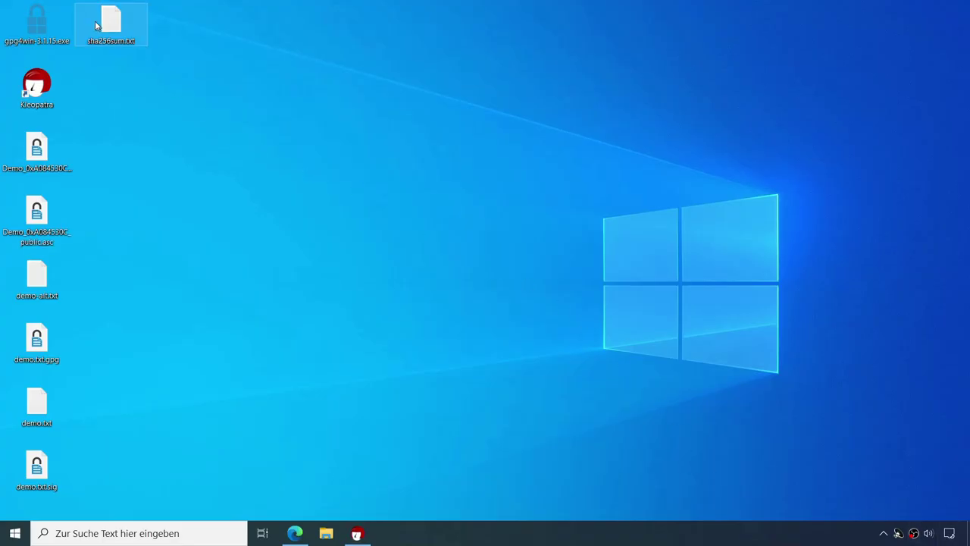
pyautogui.click(109, 22)
pyautogui.doubleClick(109, 22)
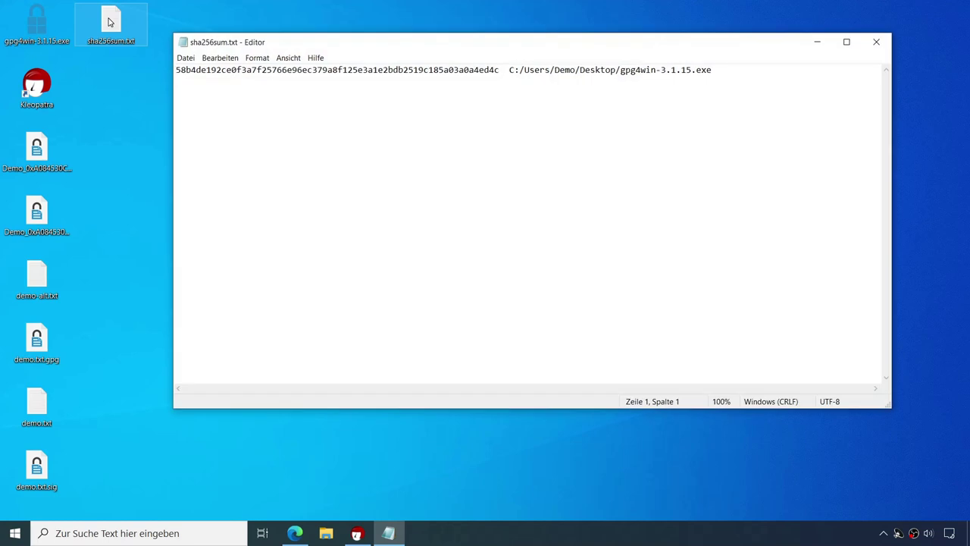
pyautogui.moveTo(471, 69); pyautogui.dragTo(502, 69)
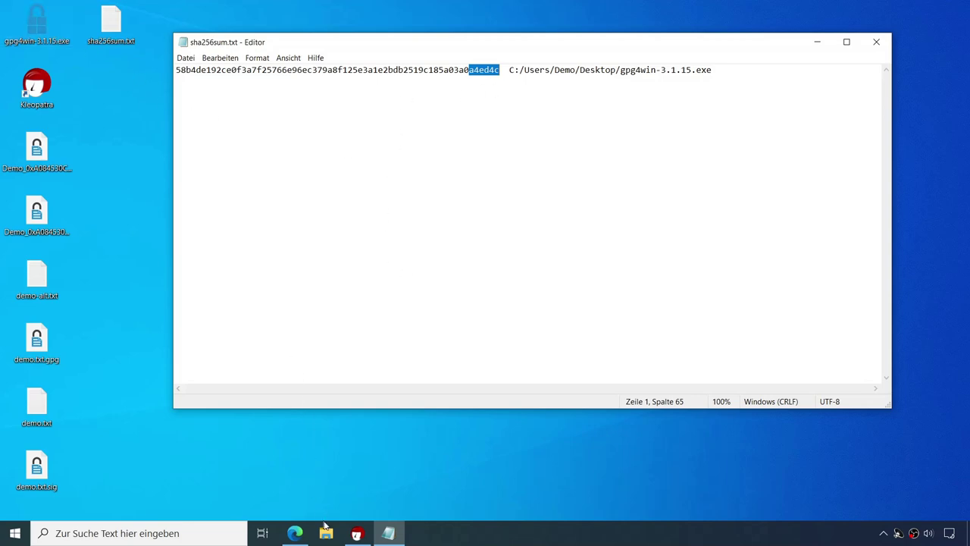
pyautogui.click(295, 533)
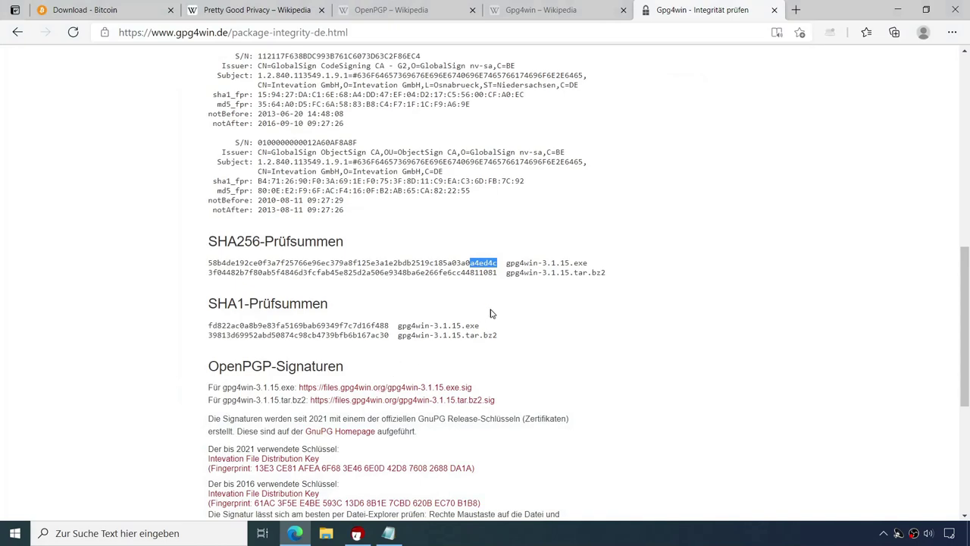
pyautogui.scroll(10, 490, 313)
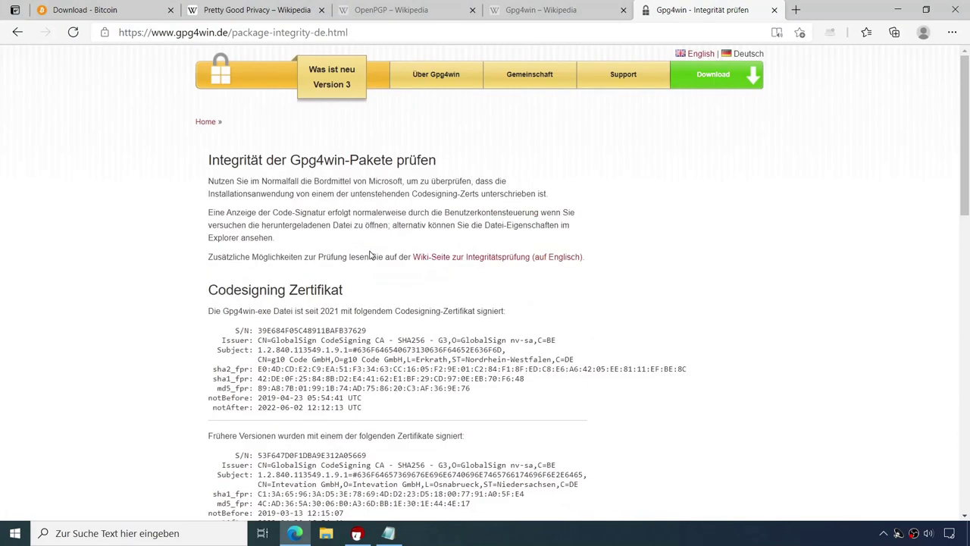
# Step: Download gpg4win-3.1.15.exe.sig from the OpenPGP-Signaturen section, then show the desktop
pyautogui.scroll(-2, 334, 264)
pyautogui.scroll(-2, 333, 264)
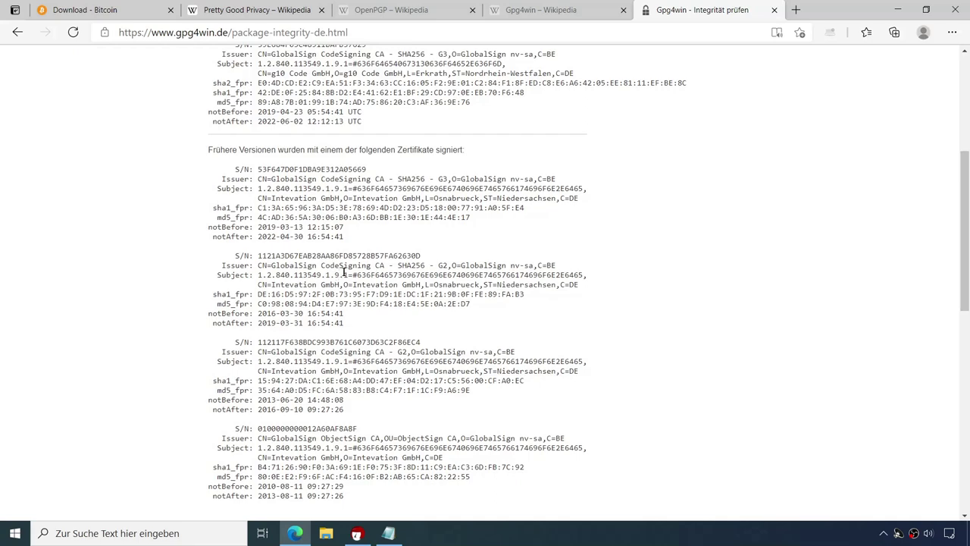
pyautogui.scroll(2, 357, 255)
pyautogui.scroll(-4, 360, 258)
pyautogui.scroll(-2, 362, 259)
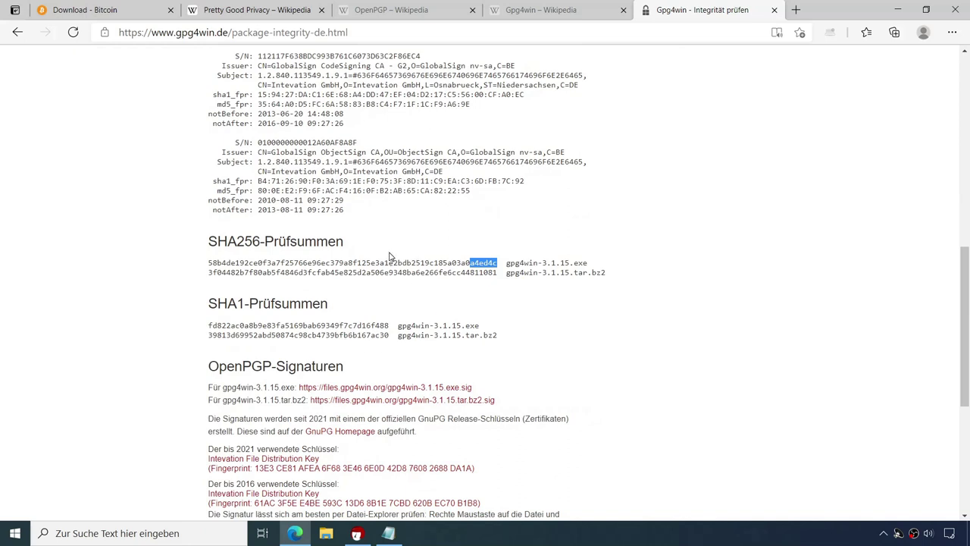
pyautogui.scroll(-1, 389, 256)
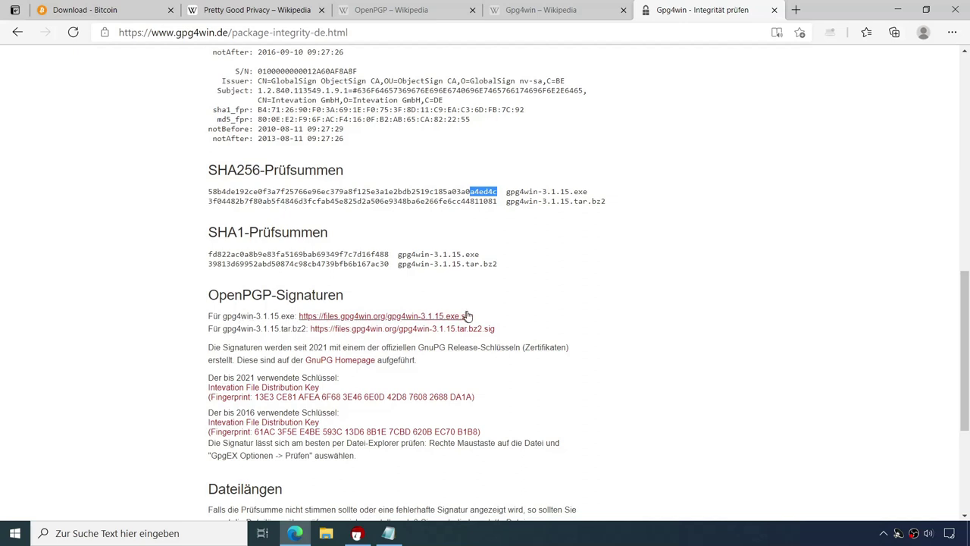
pyautogui.click(410, 318)
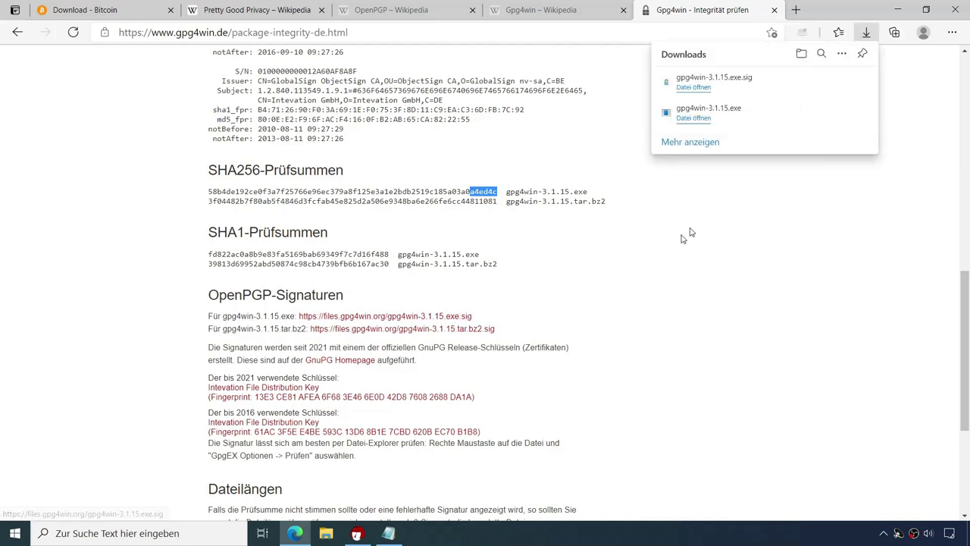
pyautogui.click(968, 533)
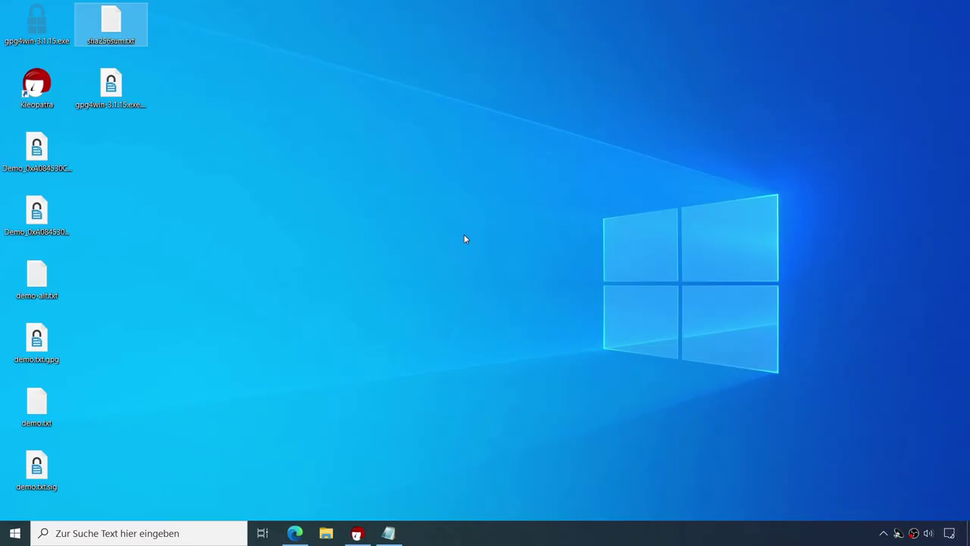
# Step: Verify gpg4win-3.1.15.exe against gpg4win-3.1.15.exe.sig in Kleopatra; both signatures come from unknown certificates
pyautogui.click(122, 102)
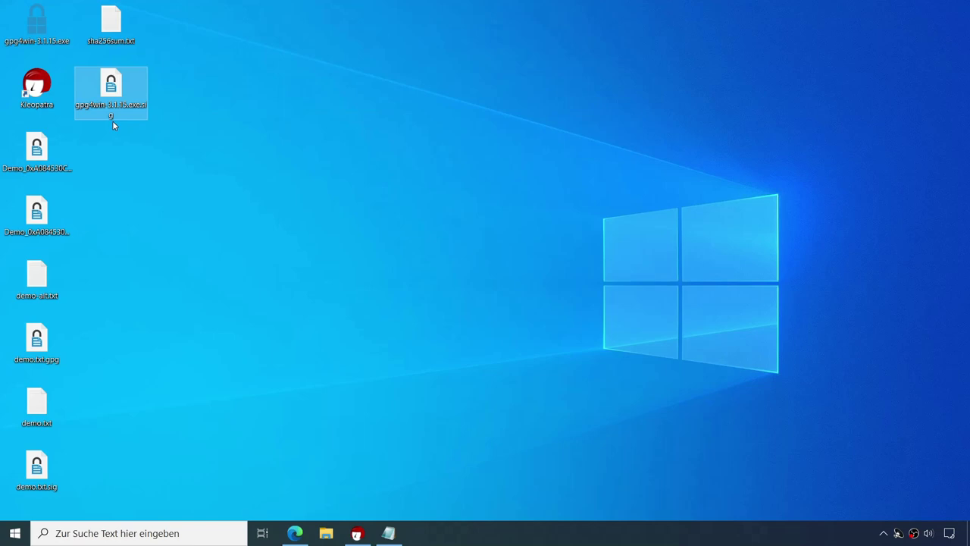
pyautogui.click(357, 533)
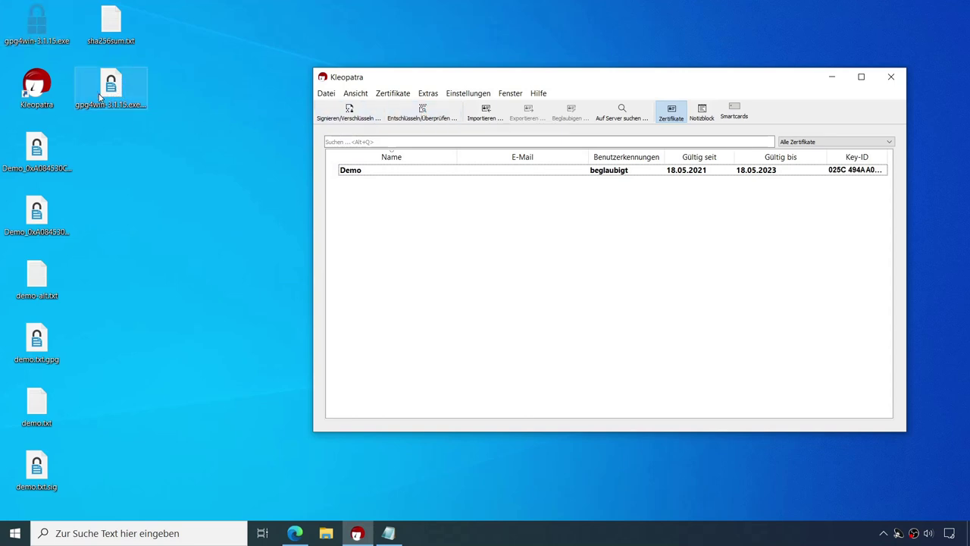
pyautogui.doubleClick(114, 91)
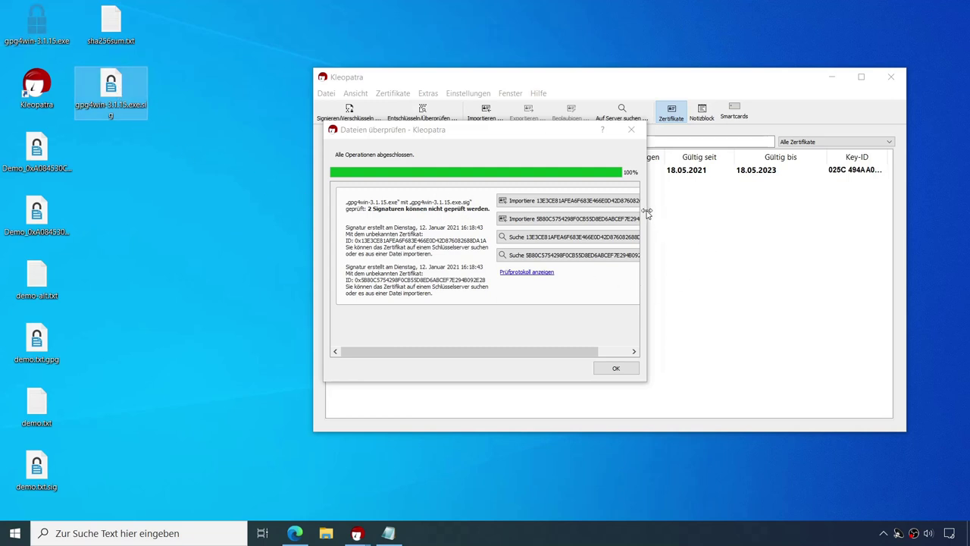
pyautogui.moveTo(648, 209); pyautogui.dragTo(836, 209)
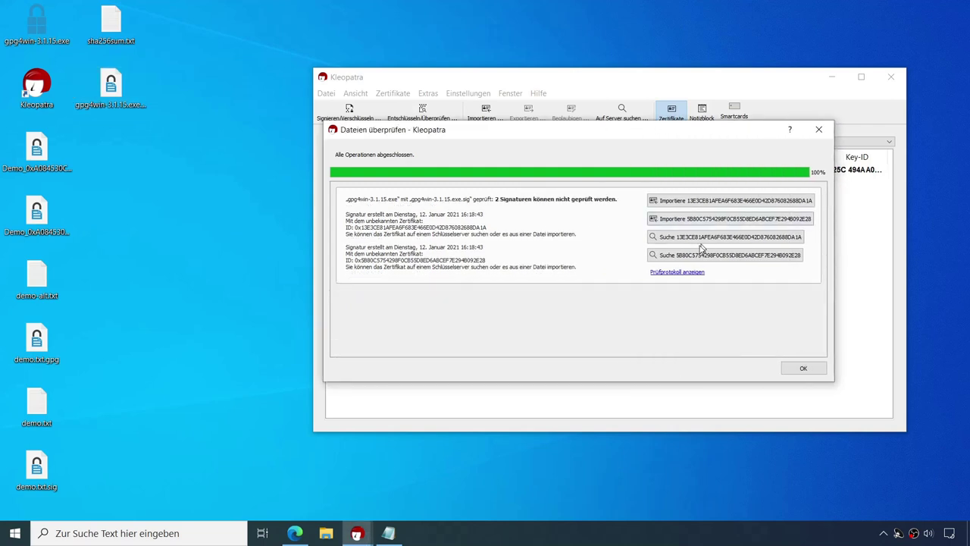
pyautogui.click(680, 273)
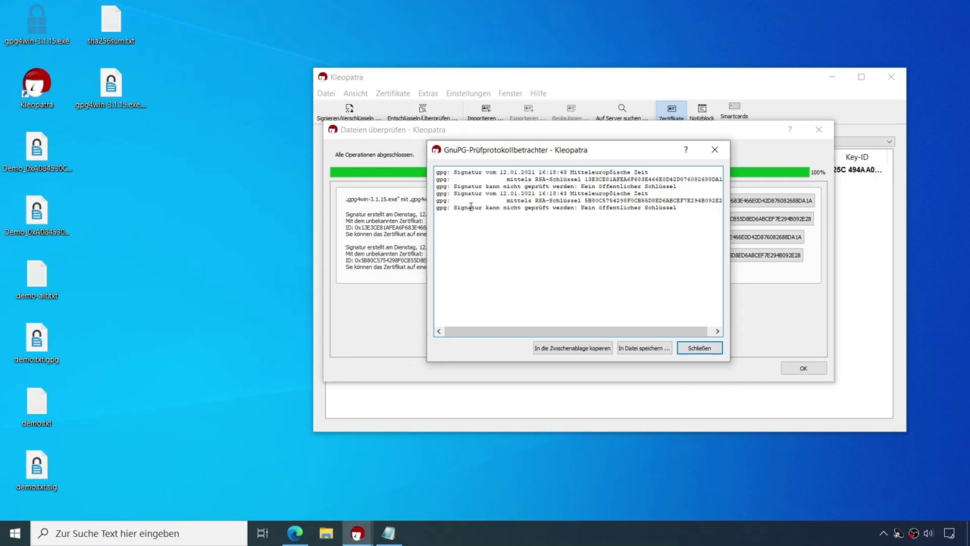
pyautogui.click(689, 349)
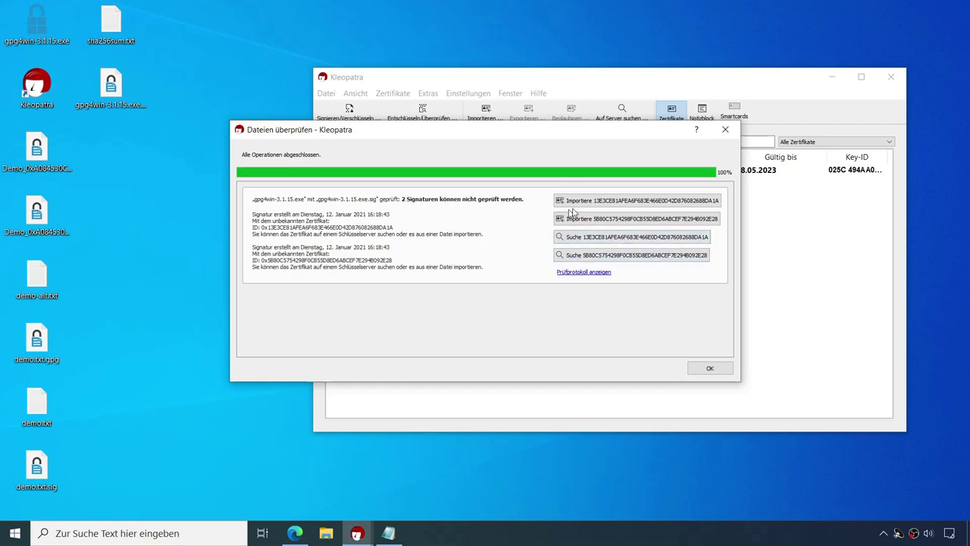
# Step: Import the Intevation File Distribution Key from the key server without certifying it
pyautogui.click(605, 202)
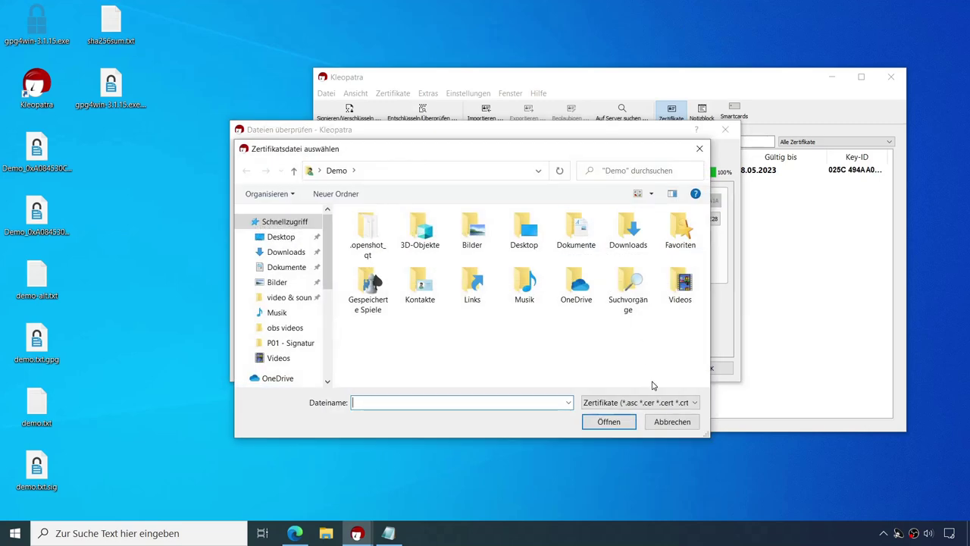
pyautogui.click(672, 424)
pyautogui.click(613, 237)
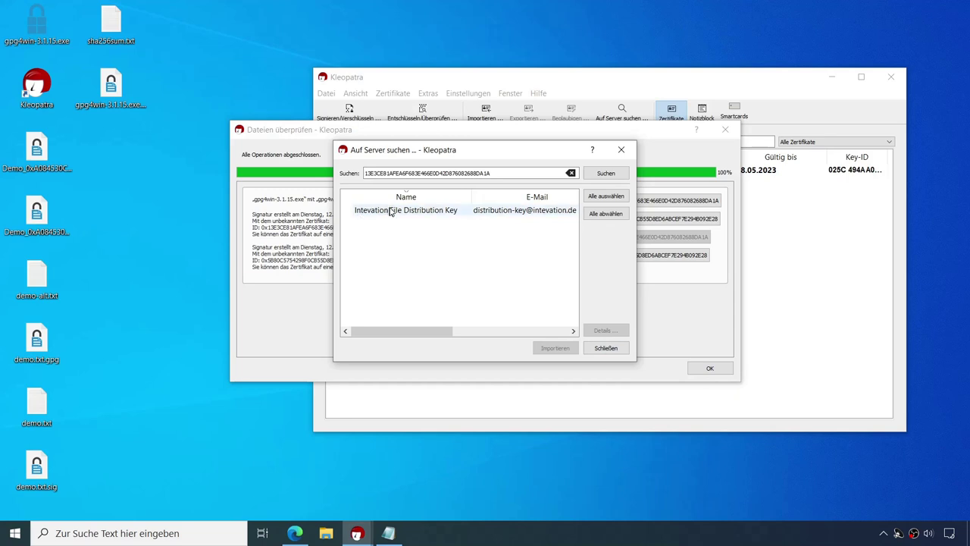
pyautogui.moveTo(411, 330); pyautogui.dragTo(498, 334)
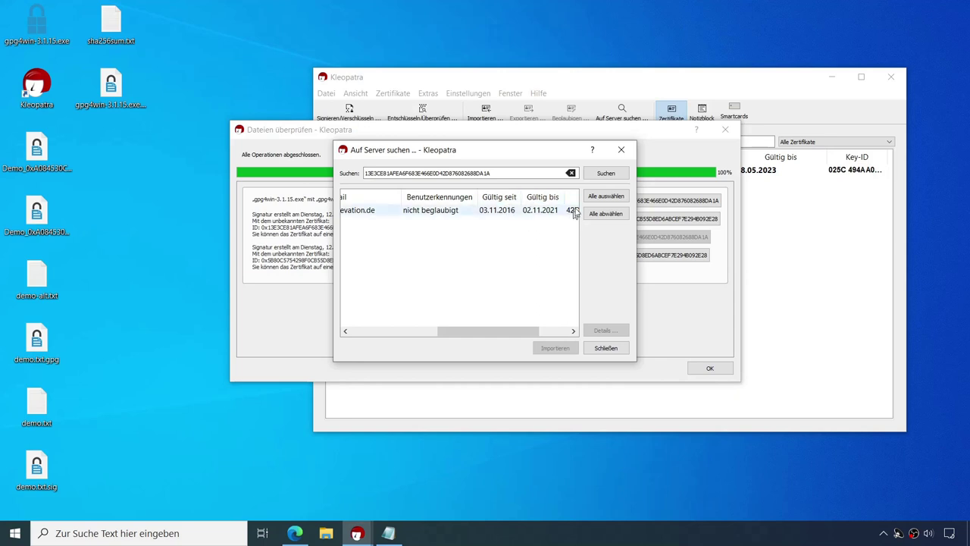
pyautogui.click(470, 210)
pyautogui.click(559, 351)
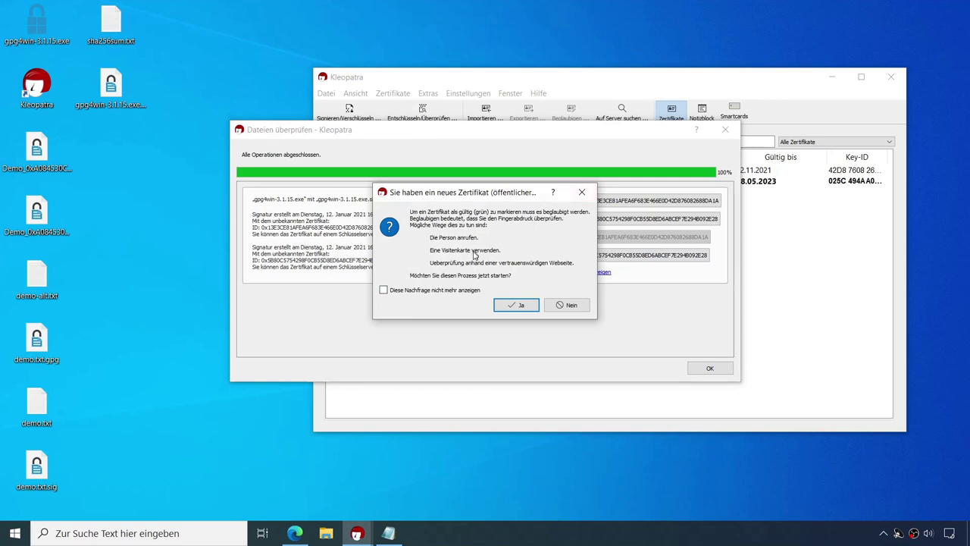
pyautogui.click(570, 305)
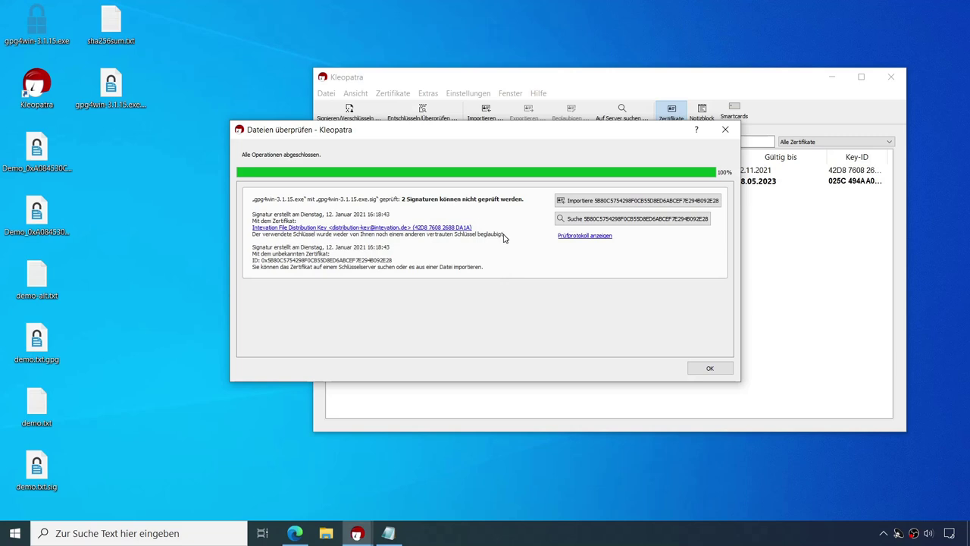
pyautogui.moveTo(582, 136); pyautogui.dragTo(585, 226)
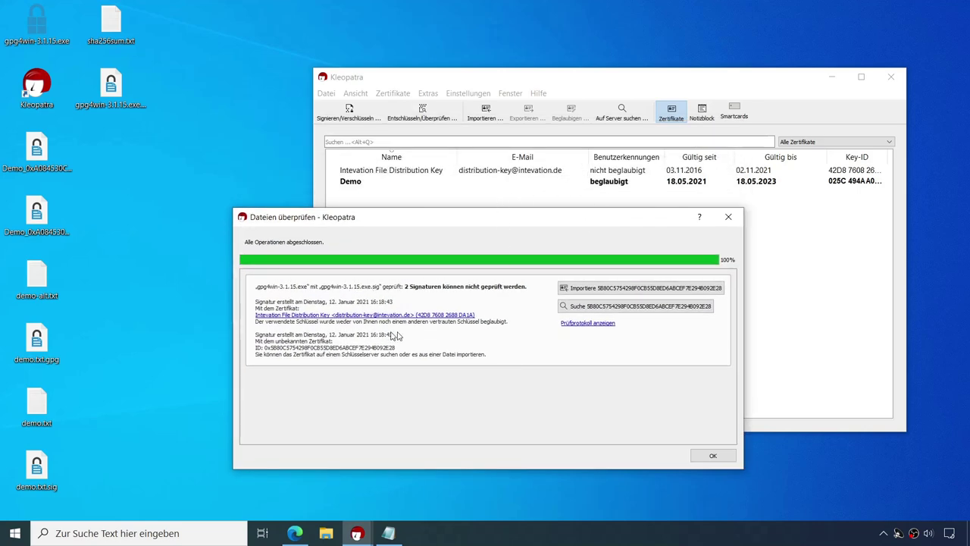
pyautogui.click(601, 325)
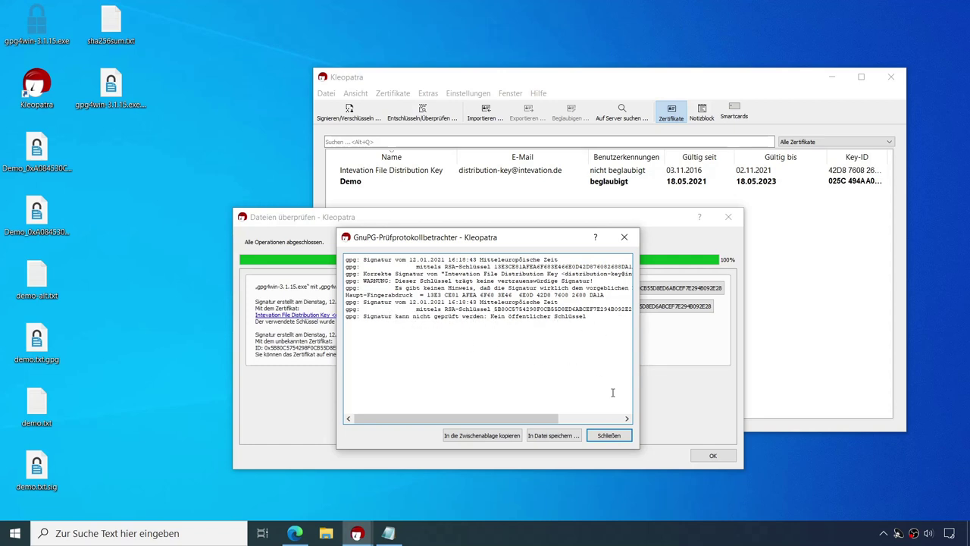
pyautogui.click(609, 435)
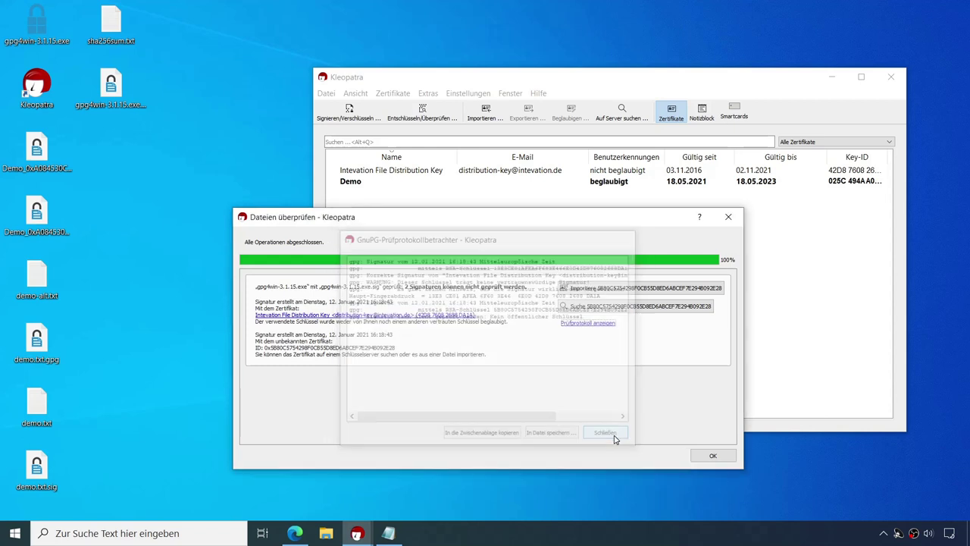
# Step: Find and import the second signer's Release Signing Key from the key server
pyautogui.click(604, 310)
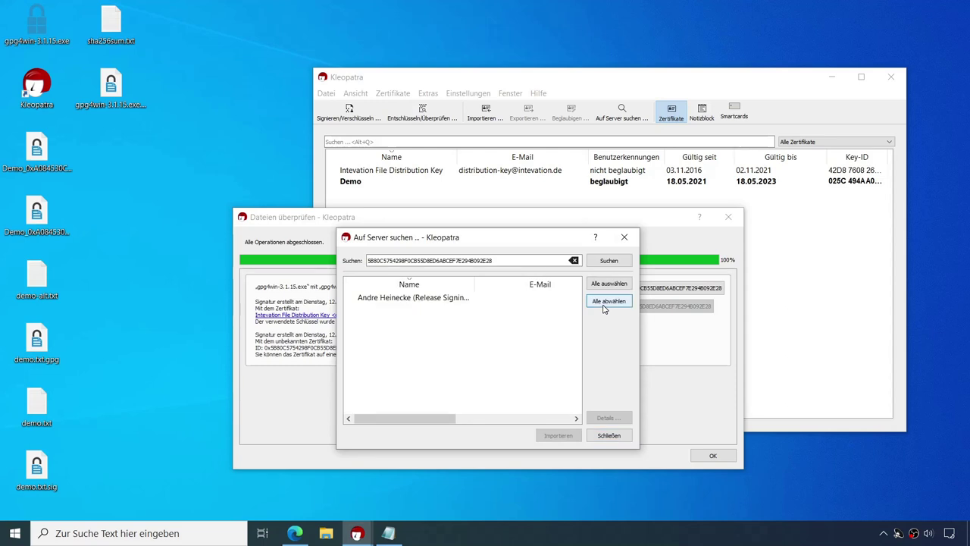
pyautogui.moveTo(402, 420); pyautogui.dragTo(490, 419)
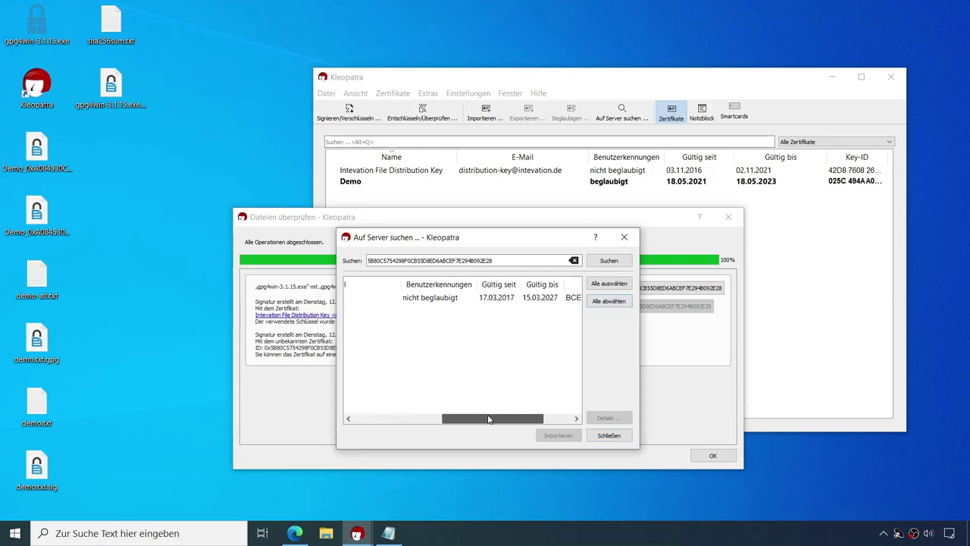
pyautogui.click(541, 299)
pyautogui.click(555, 435)
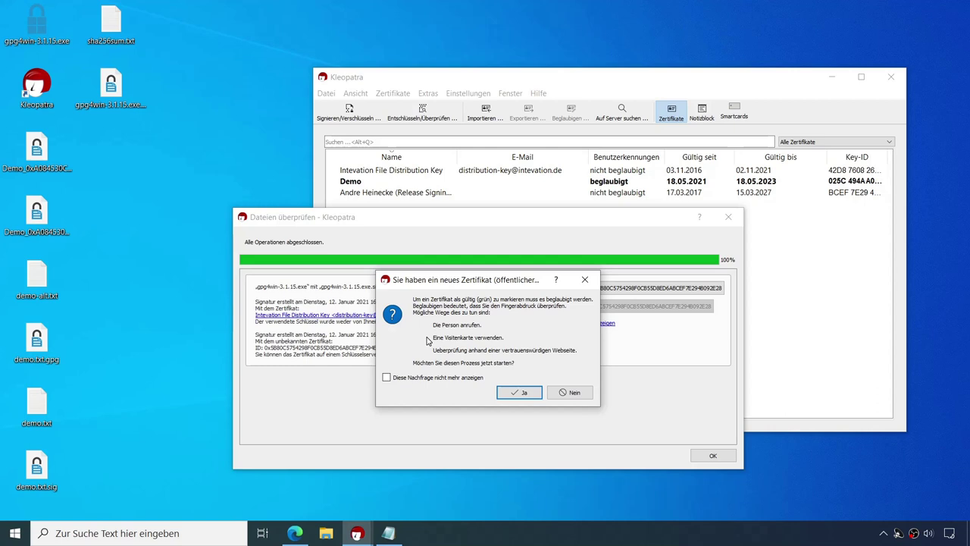
# Step: Certify the Release Signing Key with the Demo key, entering the passphrase
pyautogui.click(520, 392)
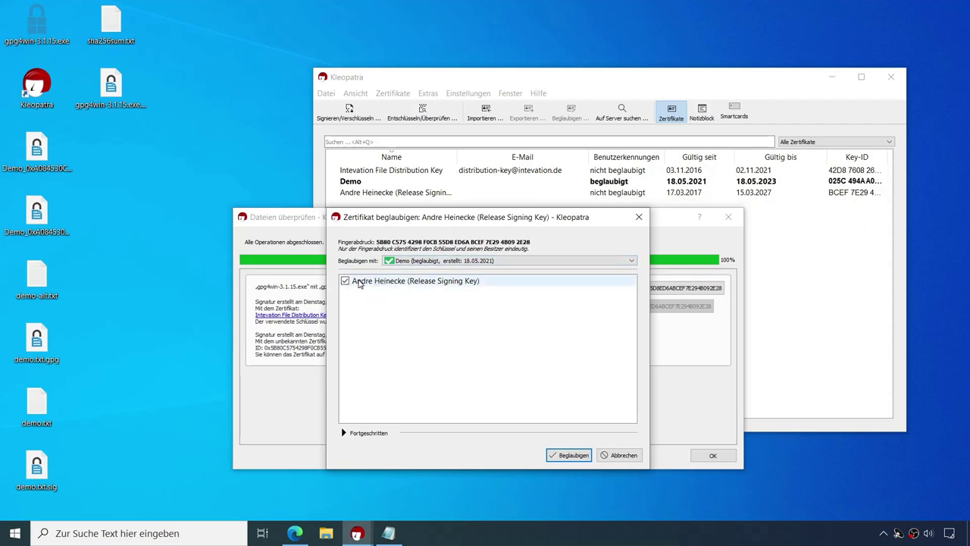
pyautogui.click(568, 456)
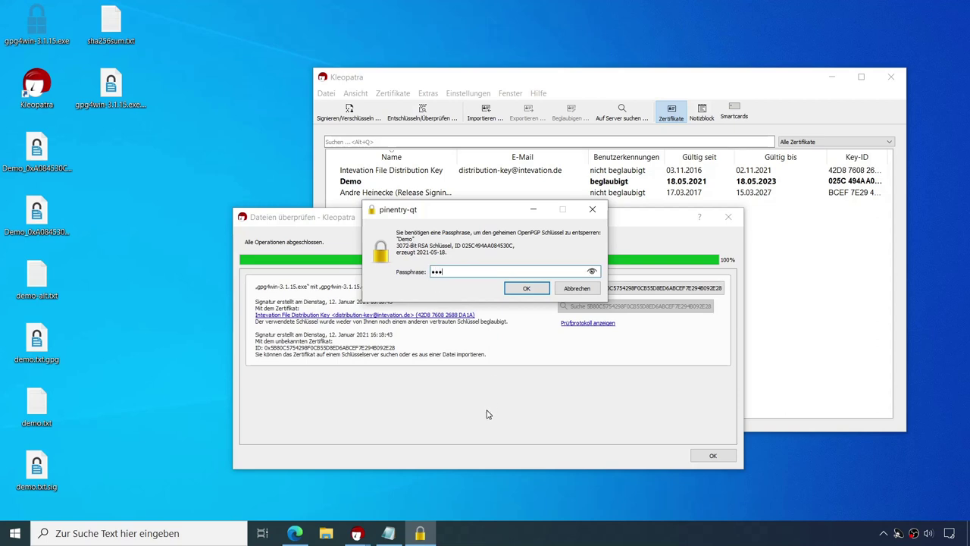
pyautogui.press('Return')
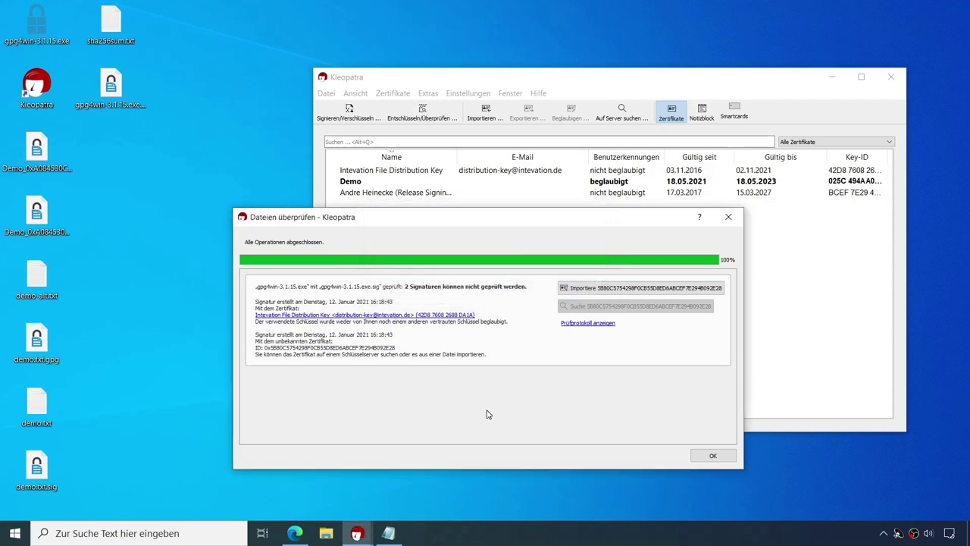
# Step: Acknowledge the certification and review the re-check log reporting two valid gpg4win-3.1.15.exe signatures
pyautogui.click(530, 361)
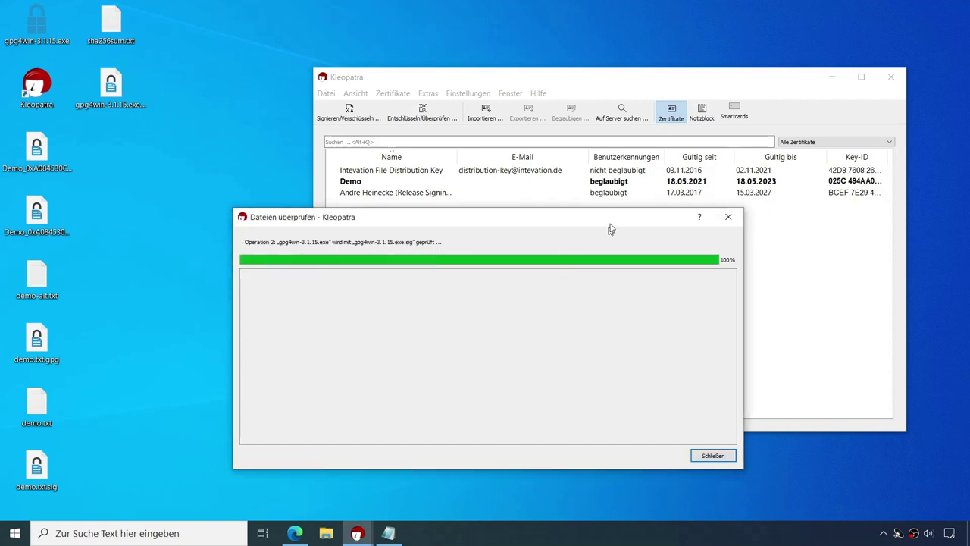
pyautogui.moveTo(637, 222); pyautogui.dragTo(598, 238)
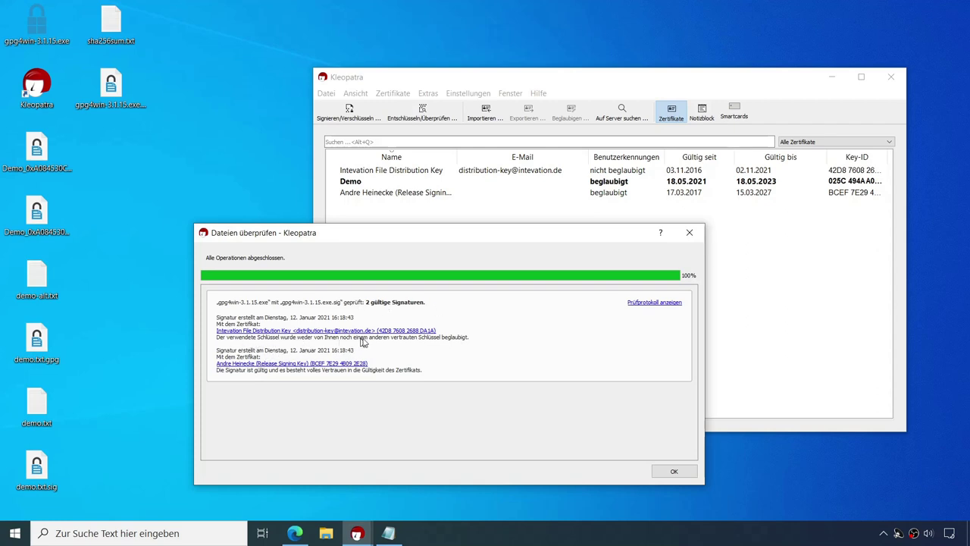
pyautogui.click(650, 305)
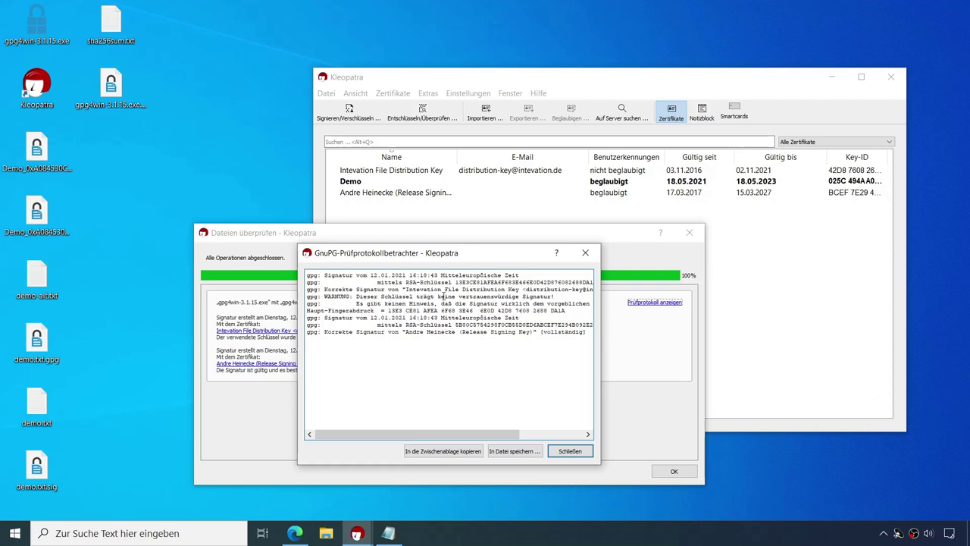
pyautogui.moveTo(439, 296); pyautogui.dragTo(554, 297)
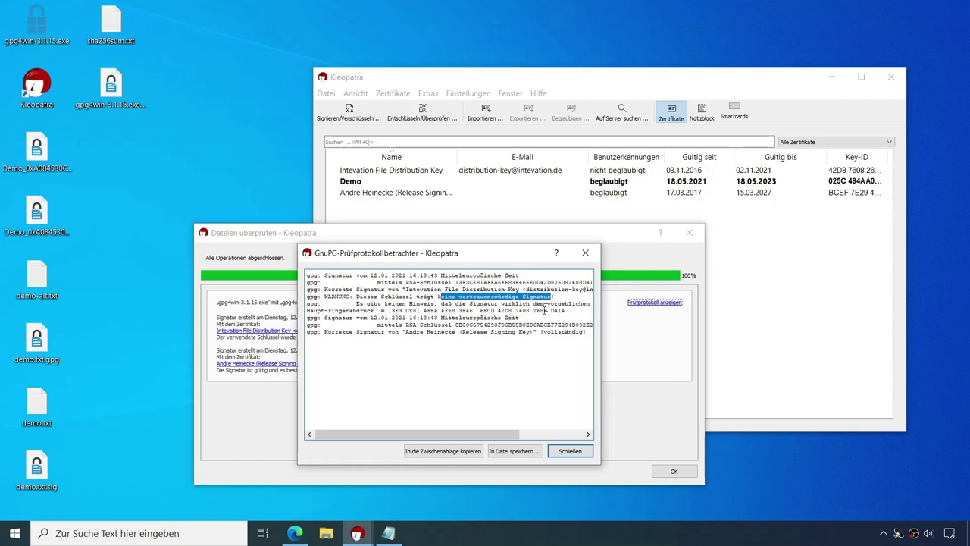
pyautogui.click(570, 451)
# Step: Close the results and certify the Intevation File Distribution Key with the Demo key
pyautogui.click(674, 471)
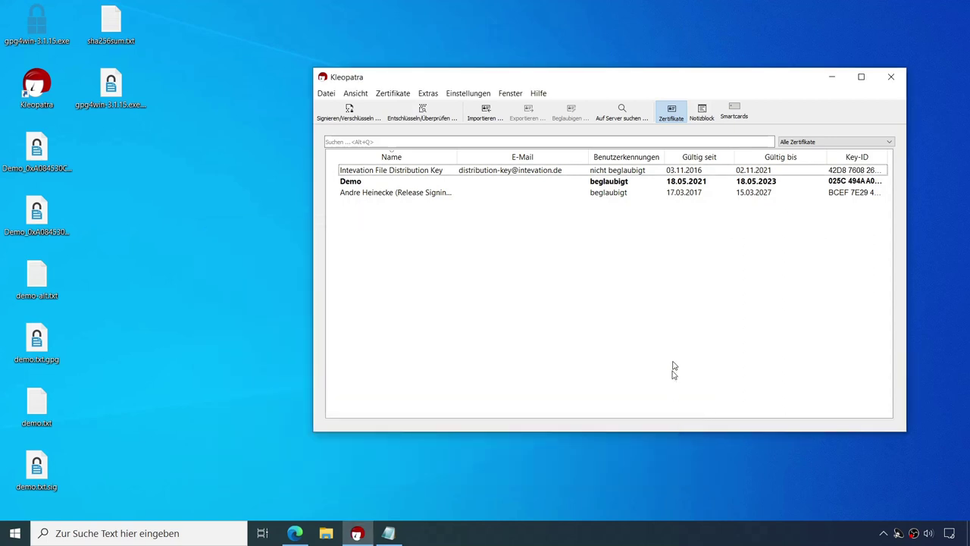
pyautogui.click(417, 192)
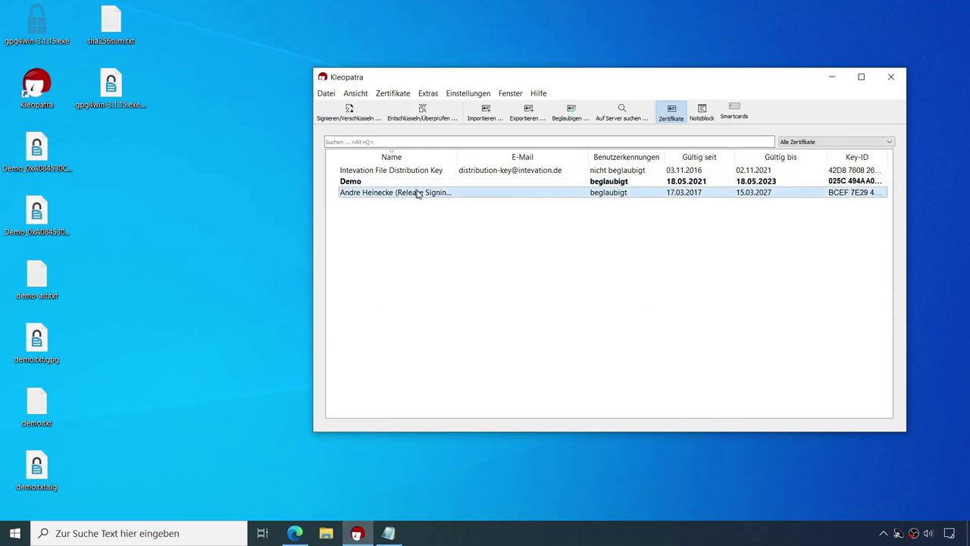
pyautogui.click(548, 173)
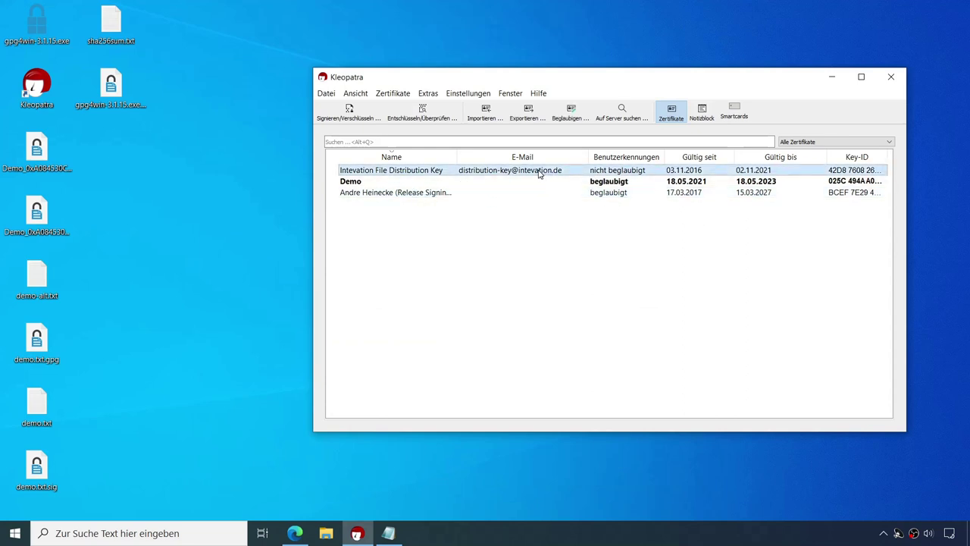
pyautogui.rightClick(540, 173)
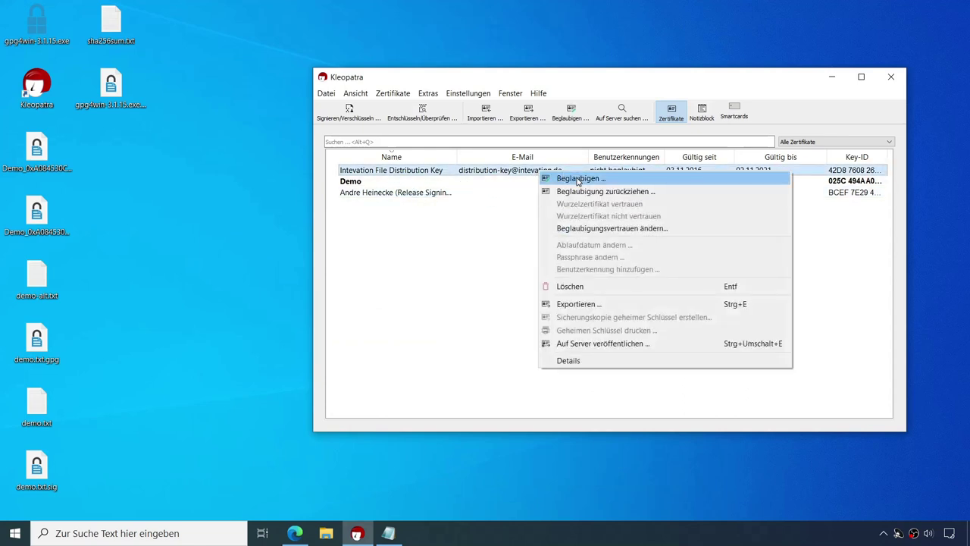
pyautogui.click(500, 175)
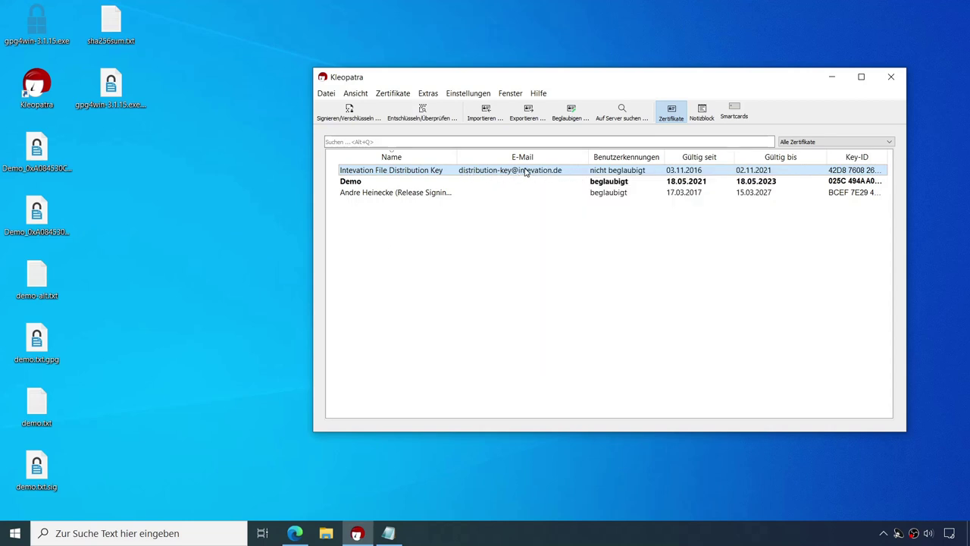
pyautogui.rightClick(529, 172)
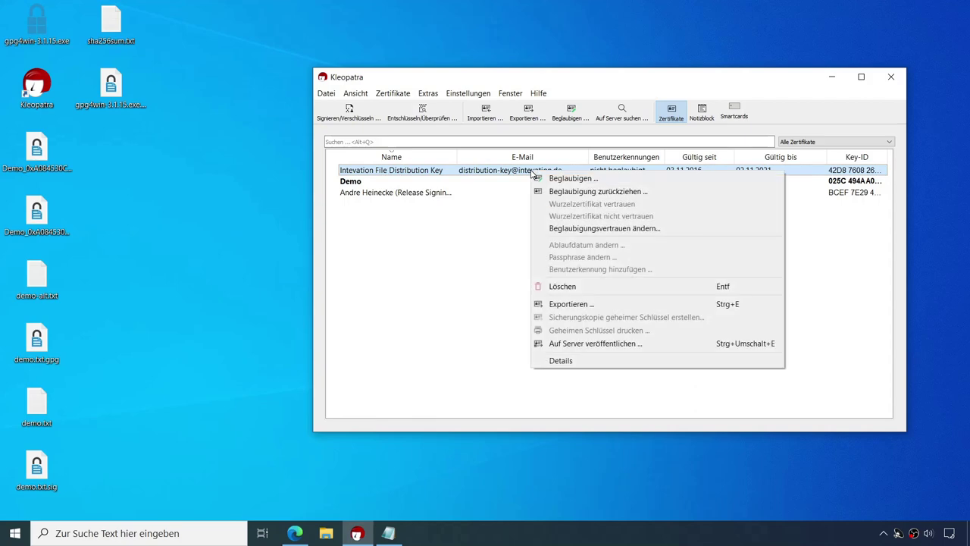
pyautogui.click(578, 179)
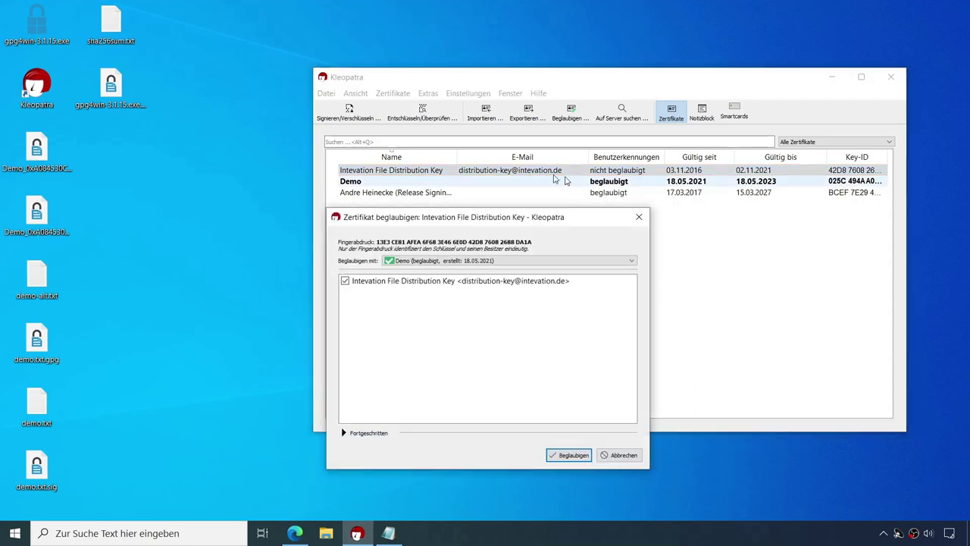
pyautogui.click(567, 455)
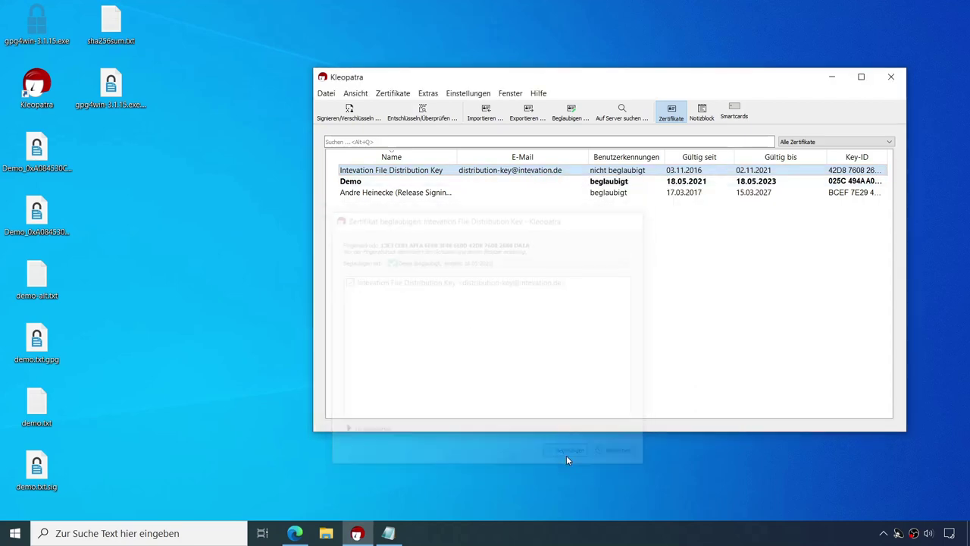
pyautogui.click(650, 271)
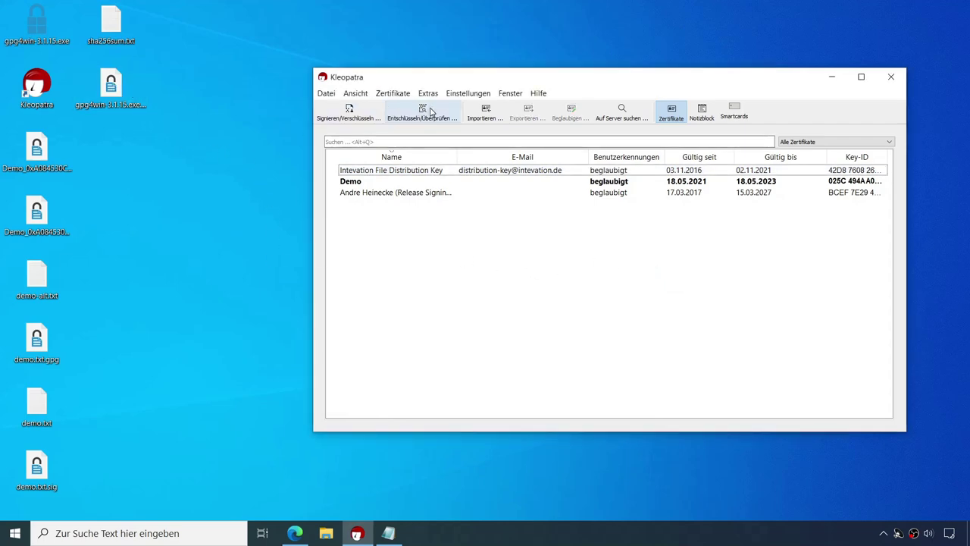
# Step: Re-verify gpg4win-3.1.15.exe.sig via Entschlüsseln/Überprüfen, getting two fully trusted valid signatures
pyautogui.click(424, 113)
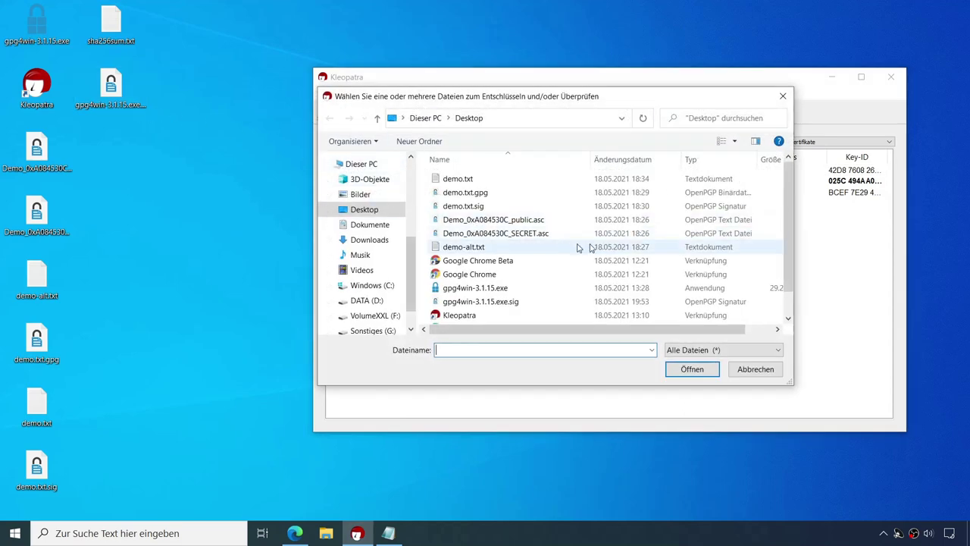
pyautogui.click(494, 303)
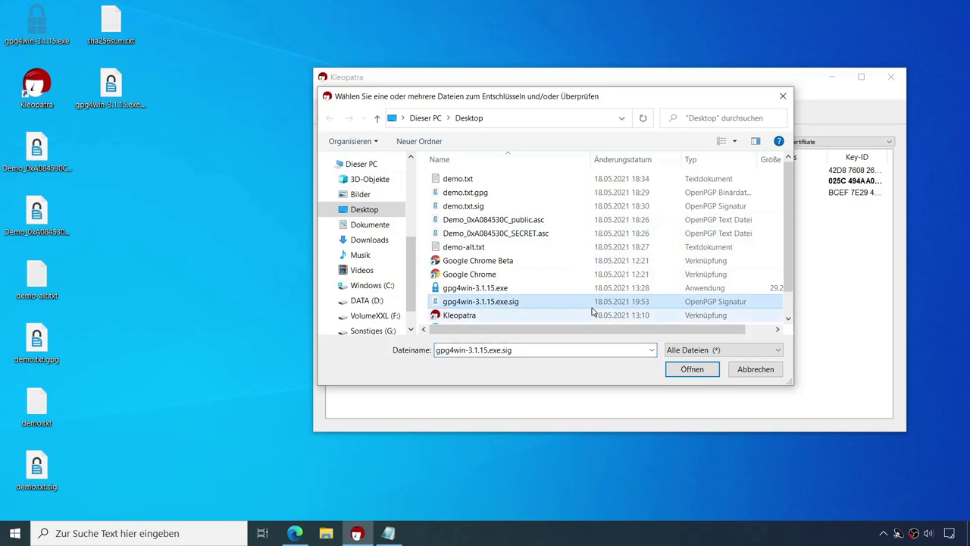
pyautogui.click(691, 370)
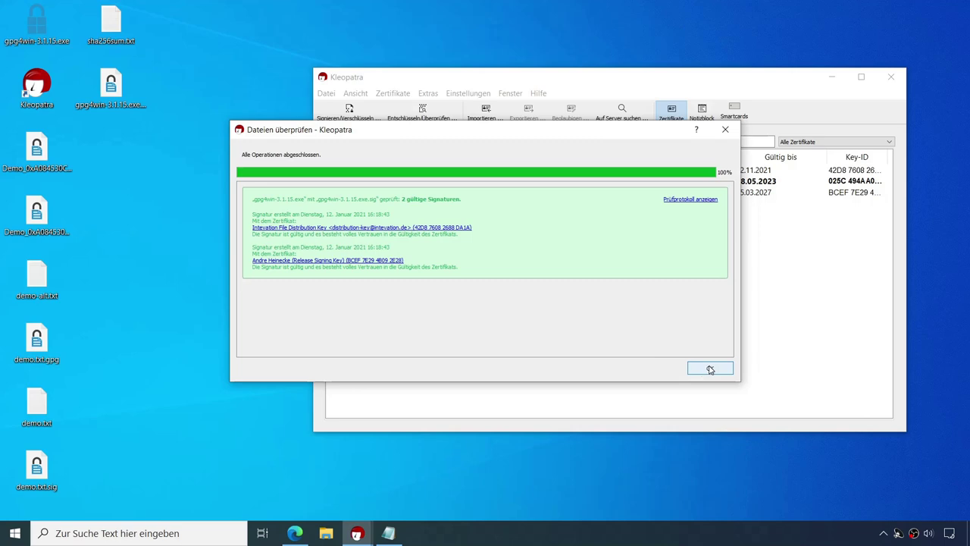
pyautogui.click(710, 369)
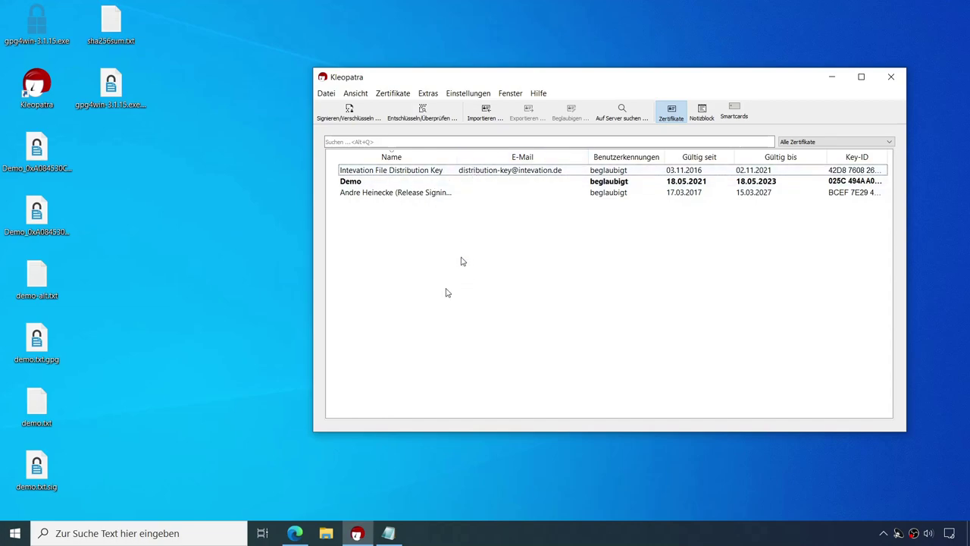
# Step: Switch Edge to the 'Download - Bitcoin' tab offering Bitcoin Core 0.21.1
pyautogui.click(294, 535)
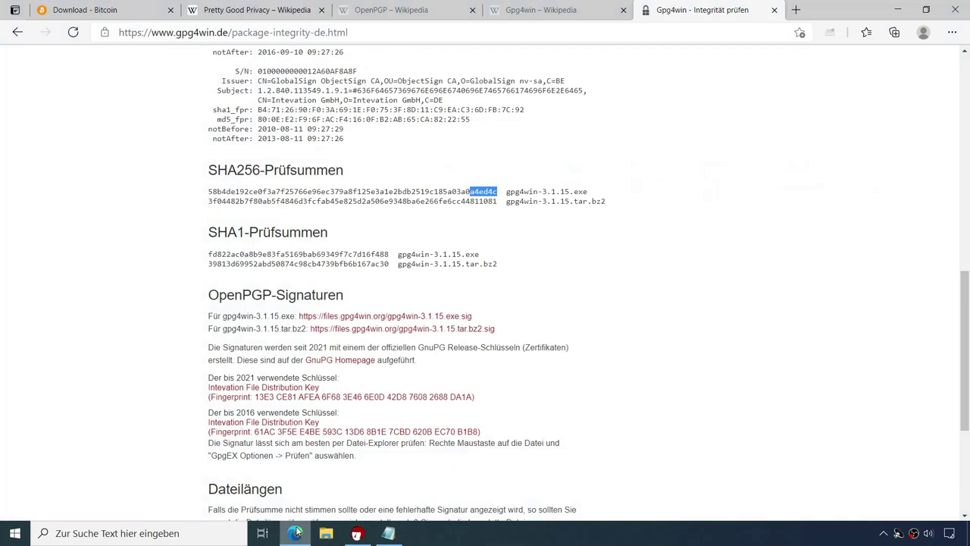
pyautogui.scroll(-2, 444, 381)
pyautogui.scroll(10, 444, 380)
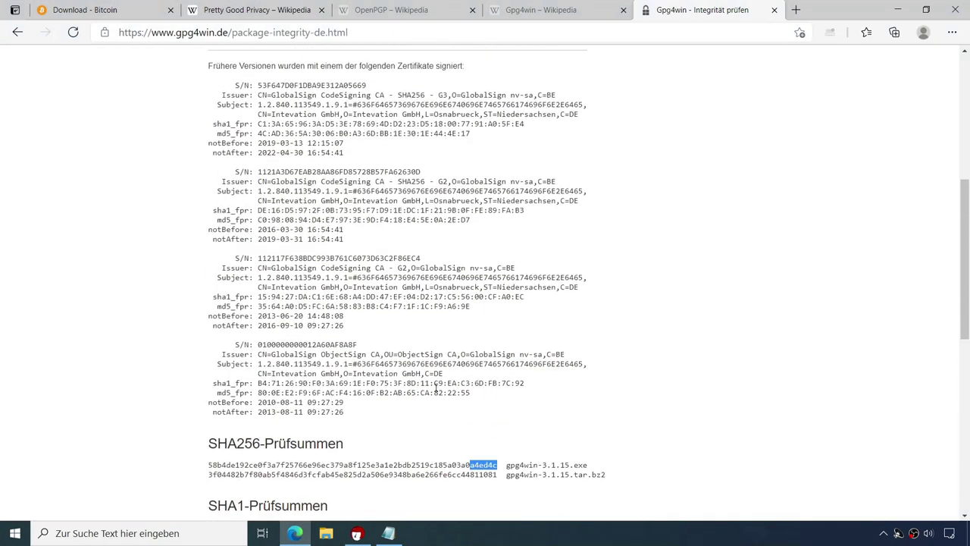
pyautogui.click(81, 11)
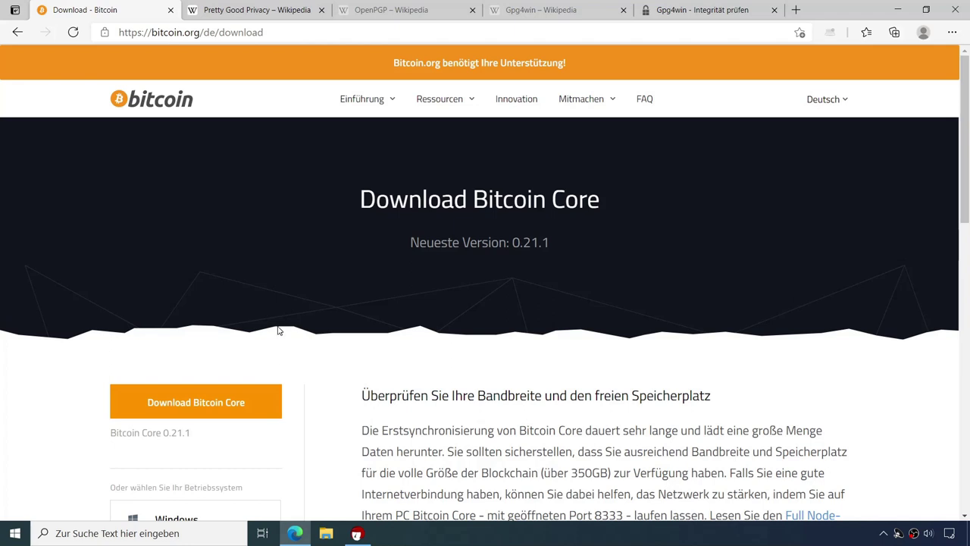
# Step: Start the Bitcoin Core 0.21.1 download, save SHA256SUMS.asc via 'Release-Signaturen überprüfen', show desktop
pyautogui.click(195, 407)
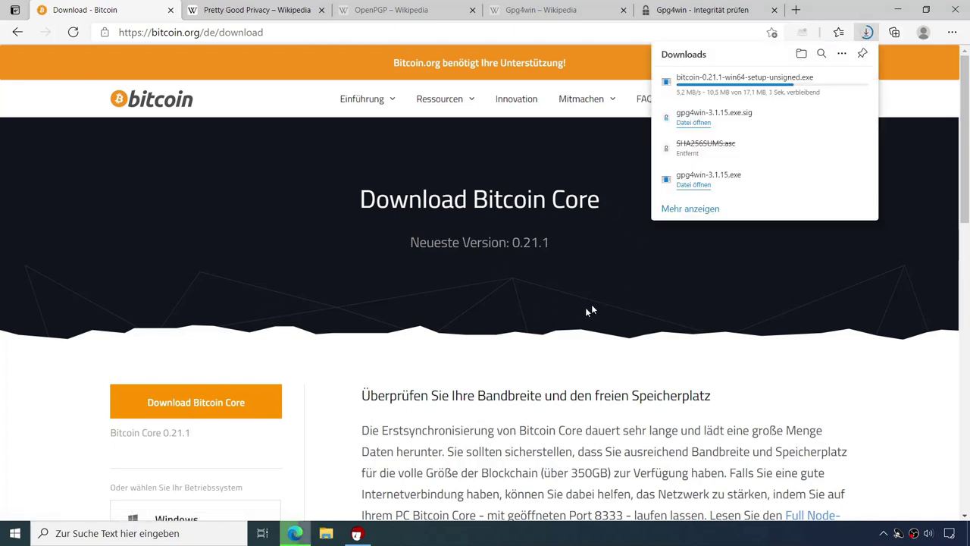
pyautogui.scroll(-3, 457, 325)
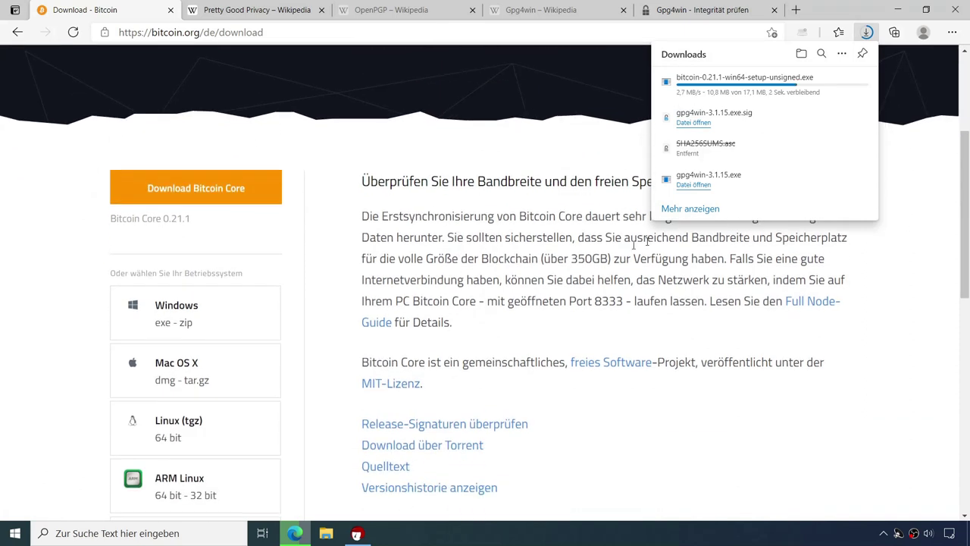
pyautogui.scroll(-1, 779, 354)
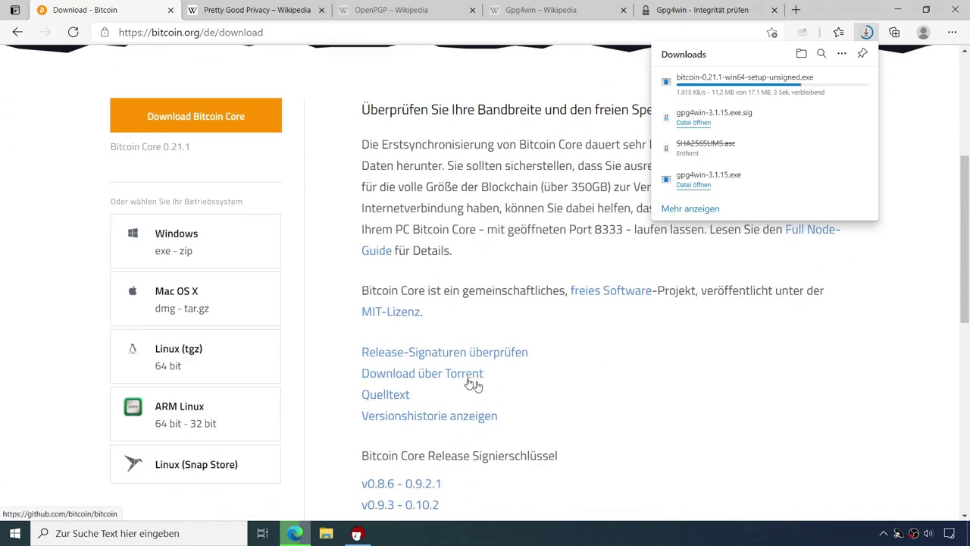
pyautogui.click(499, 357)
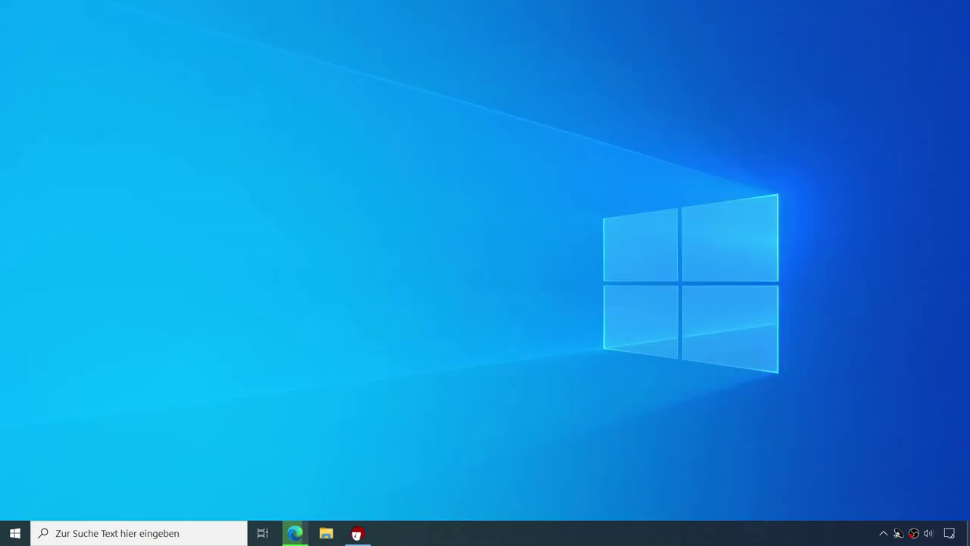
pyautogui.click(967, 533)
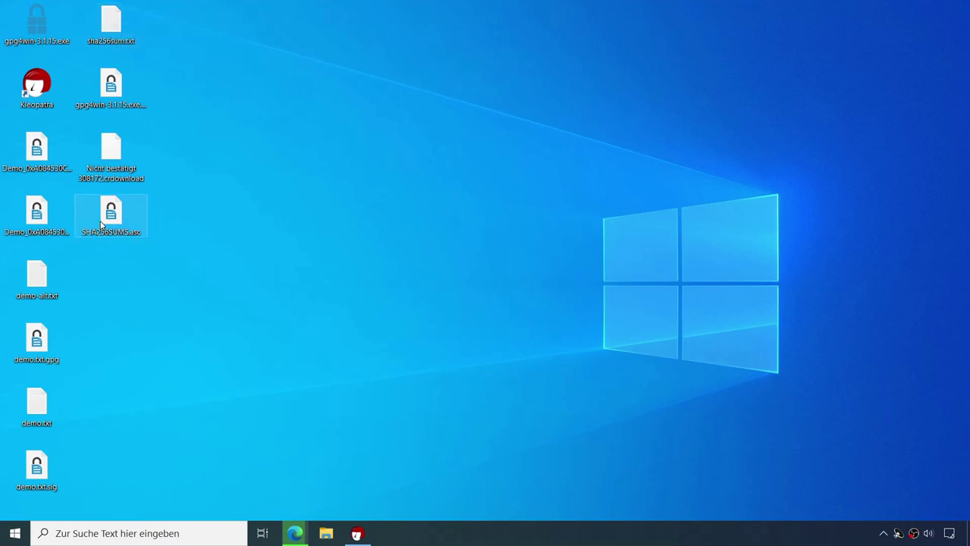
# Step: Open SHA256SUMS.asc in Notepad and highlight the bitcoin-0.21.1-win64-setup-unsigned.exe hash before returning to Edge
pyautogui.rightClick(111, 222)
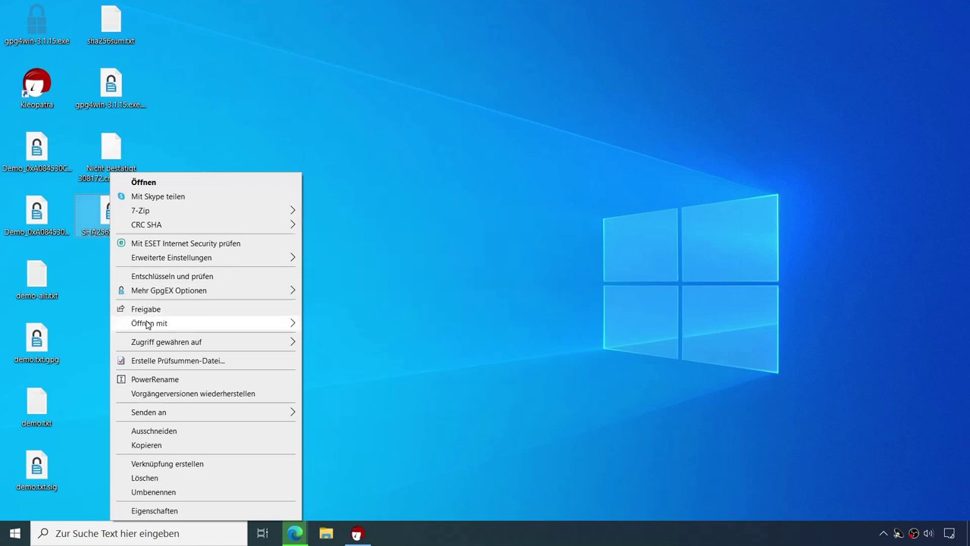
pyautogui.moveTo(179, 325)
pyautogui.click(332, 326)
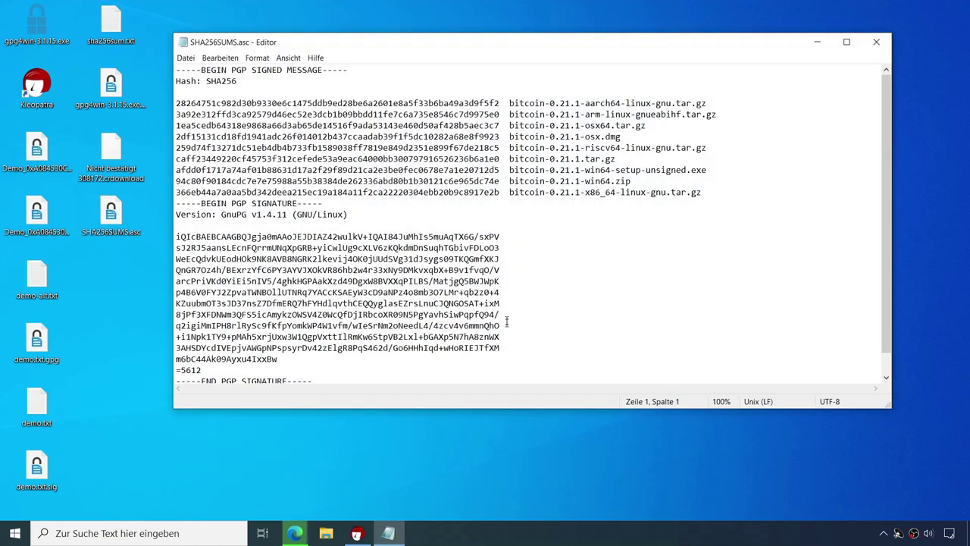
pyautogui.moveTo(460, 42); pyautogui.dragTo(501, 43)
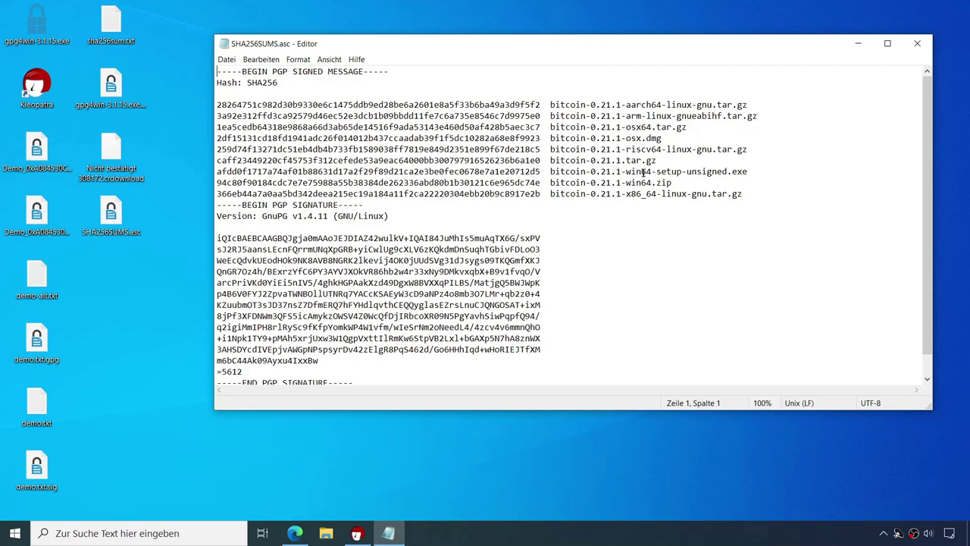
pyautogui.click(751, 172)
pyautogui.moveTo(540, 172); pyautogui.dragTo(218, 171)
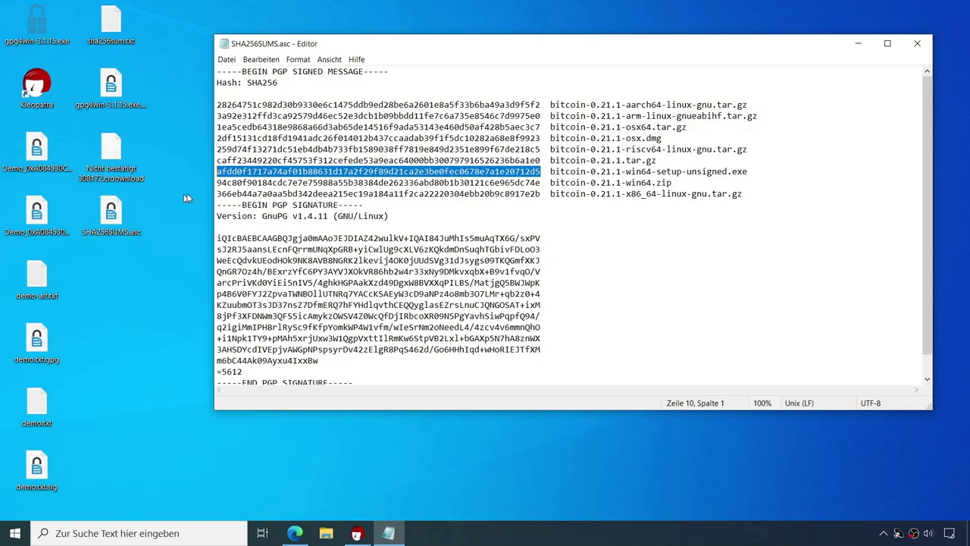
pyautogui.click(295, 533)
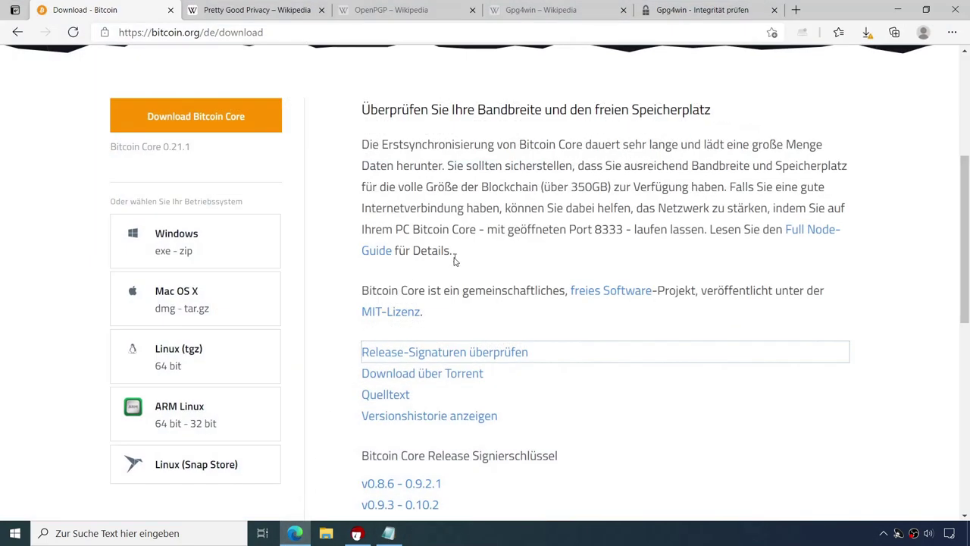
# Step: Keep the SmartScreen-blocked bitcoin-0.21.1-win64-setup-unsigned.exe download anyway from Edge's downloads list
pyautogui.click(868, 33)
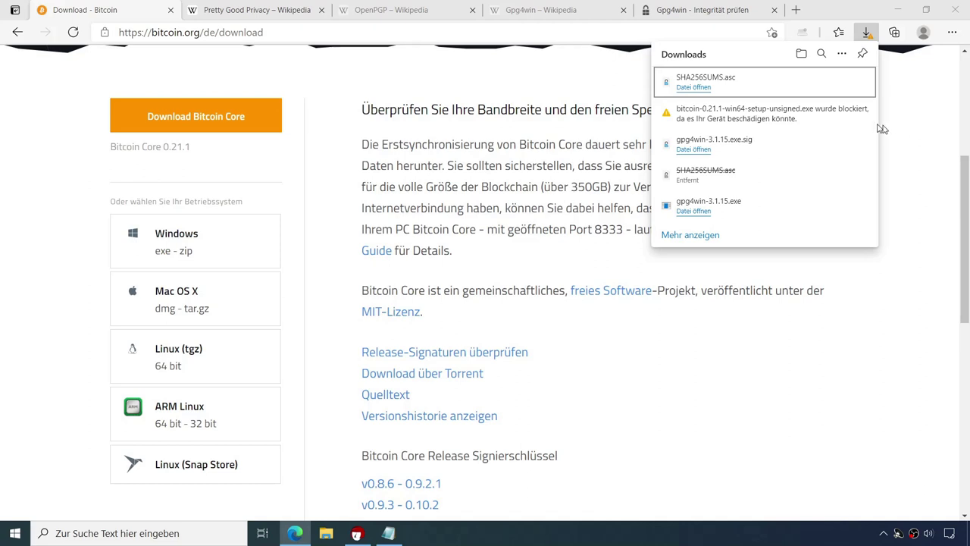
pyautogui.click(853, 114)
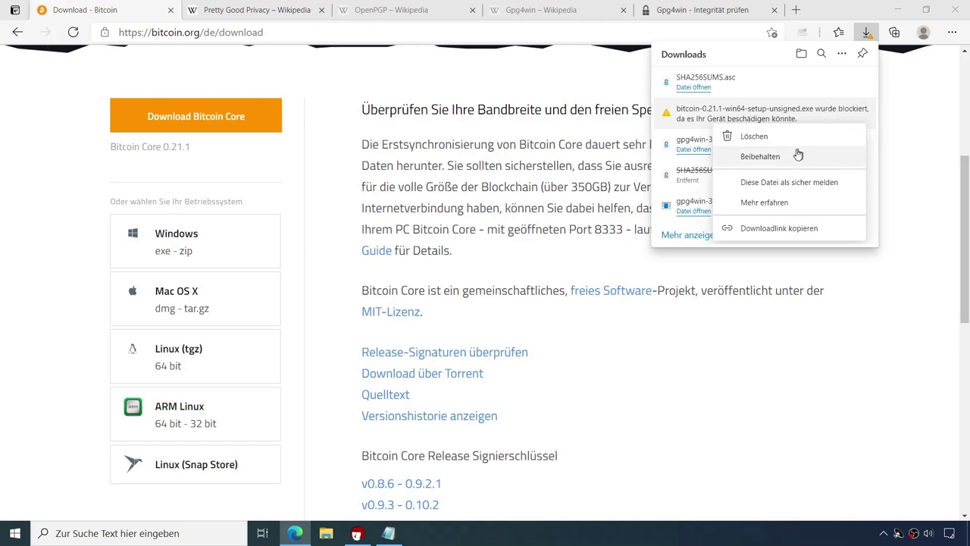
pyautogui.click(755, 157)
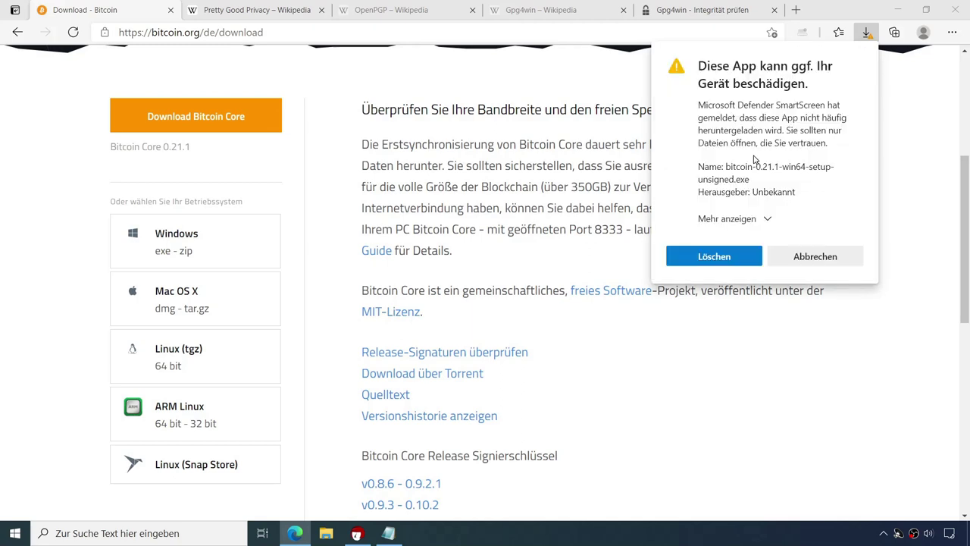
pyautogui.click(750, 220)
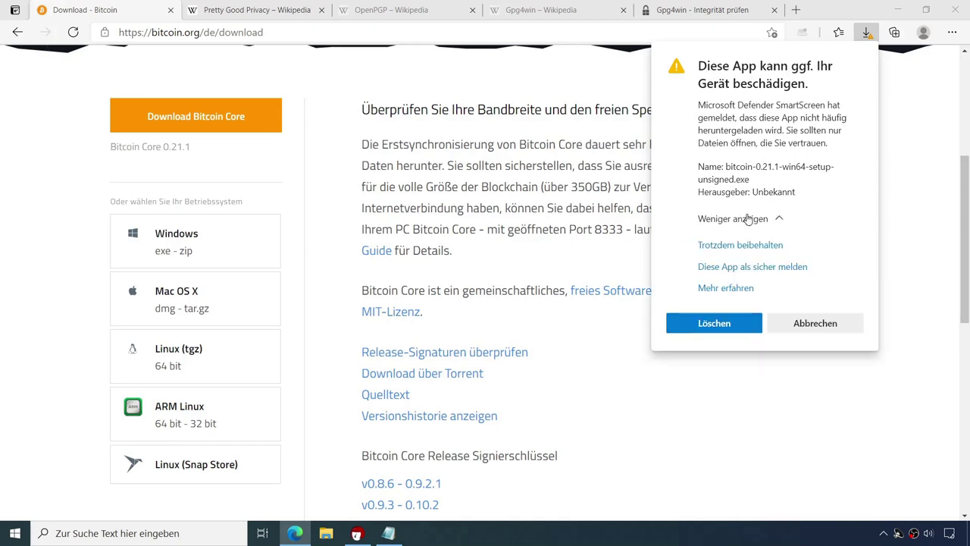
pyautogui.click(764, 248)
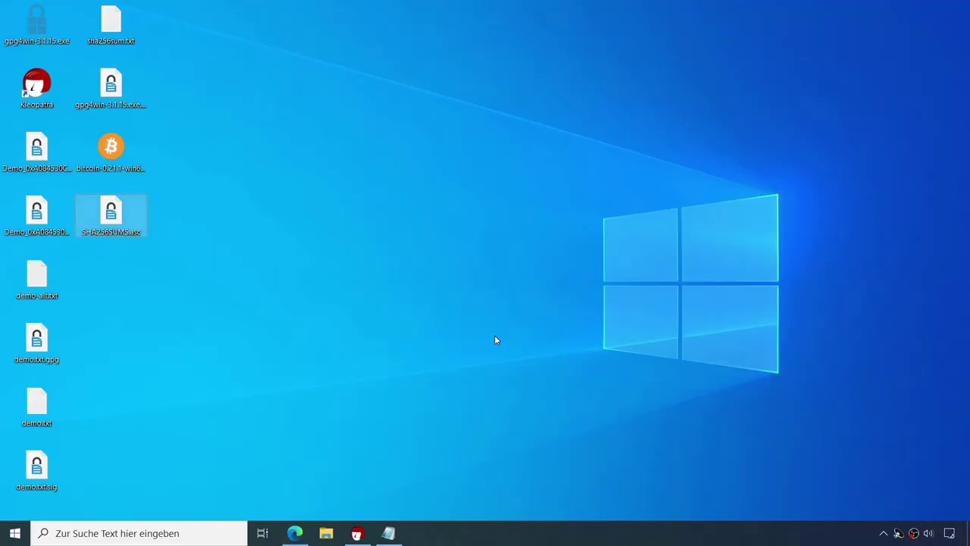
# Step: Verify SHA256SUMS.asc in Kleopatra and search the key server for its unknown signing certificate
pyautogui.click(304, 299)
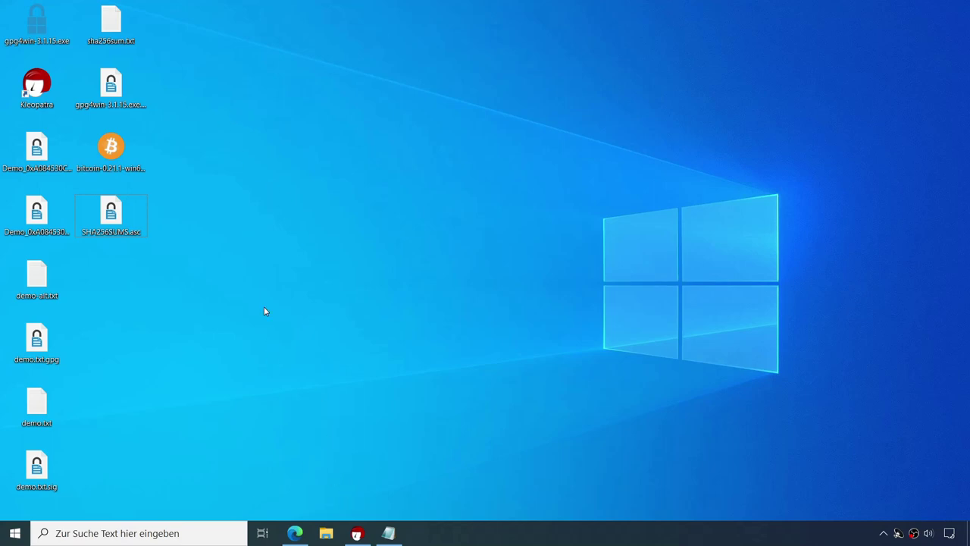
pyautogui.click(357, 533)
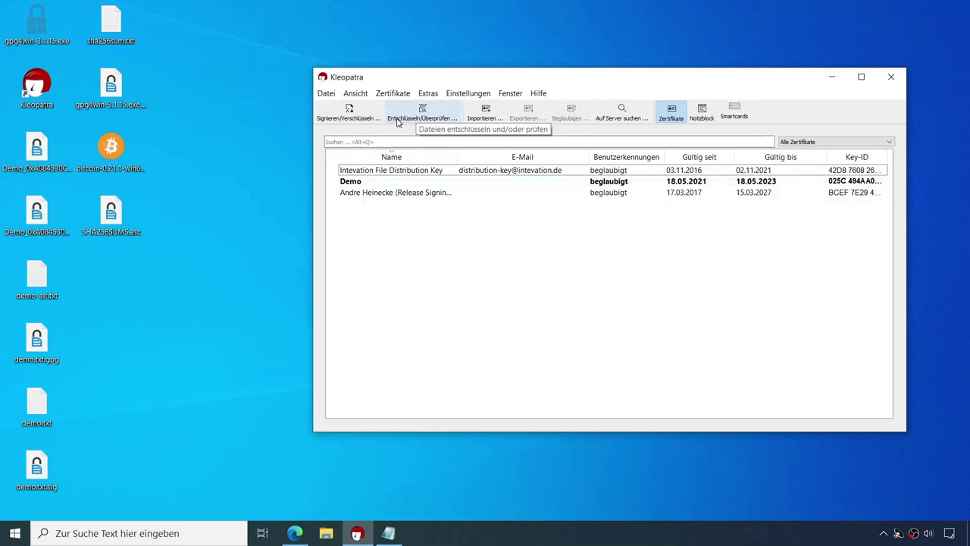
pyautogui.doubleClick(111, 216)
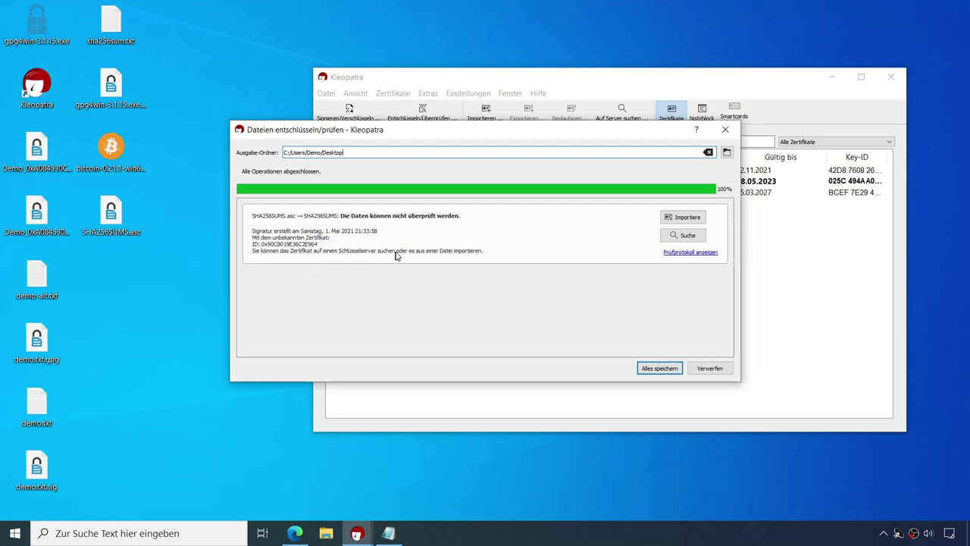
pyautogui.click(686, 238)
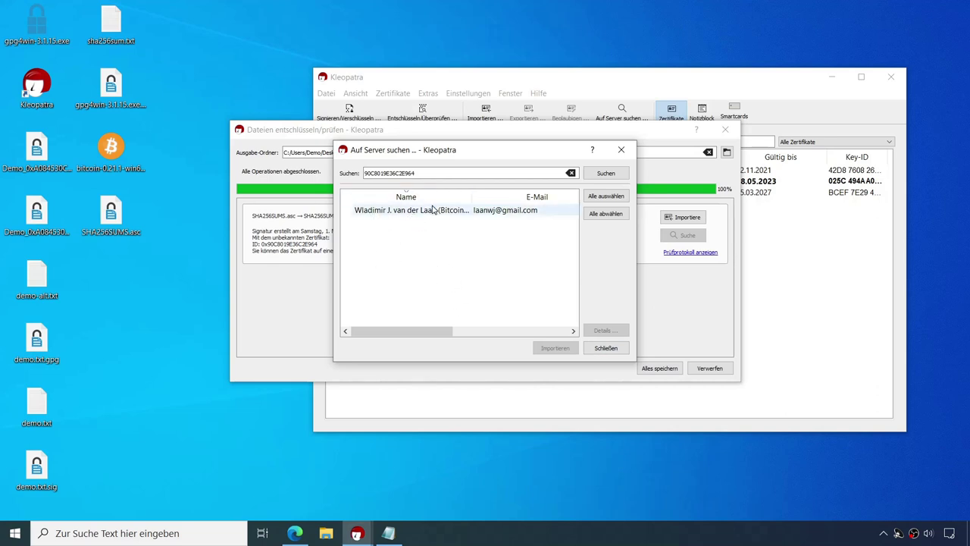
# Step: Google the Bitcoin Core signer's name in a new tab and open their GitHub profile with the PGP fingerprint
pyautogui.moveTo(298, 535)
pyautogui.click(313, 513)
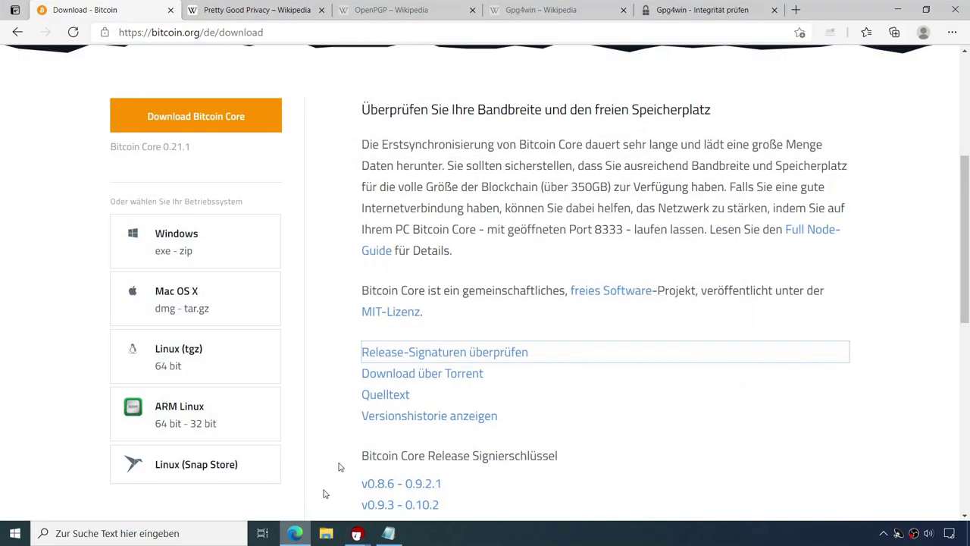
pyautogui.click(796, 10)
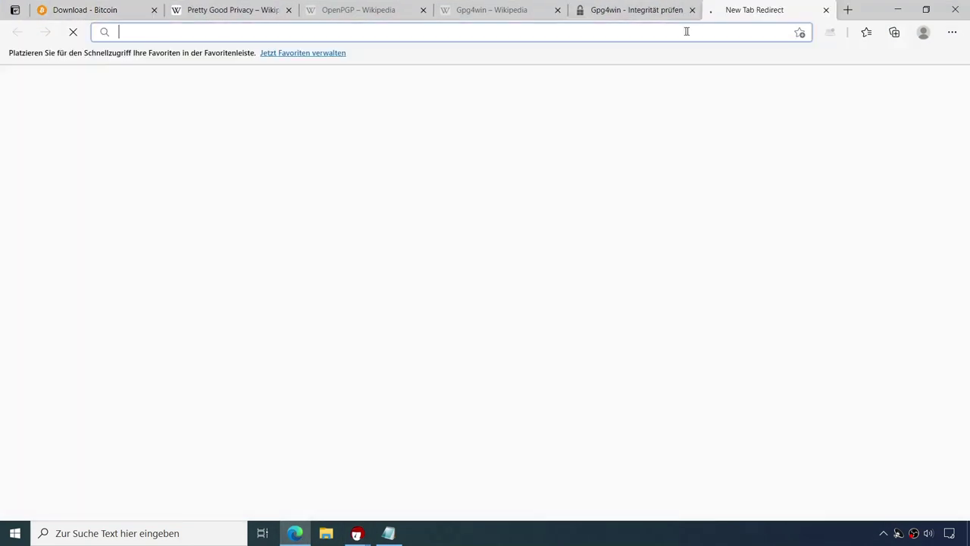
pyautogui.write('wla')
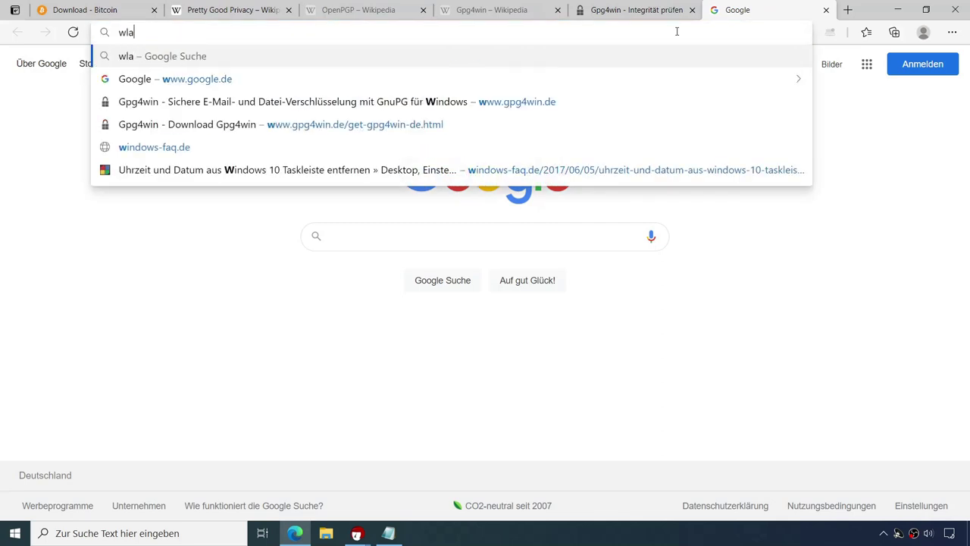
pyautogui.write('dimir vo')
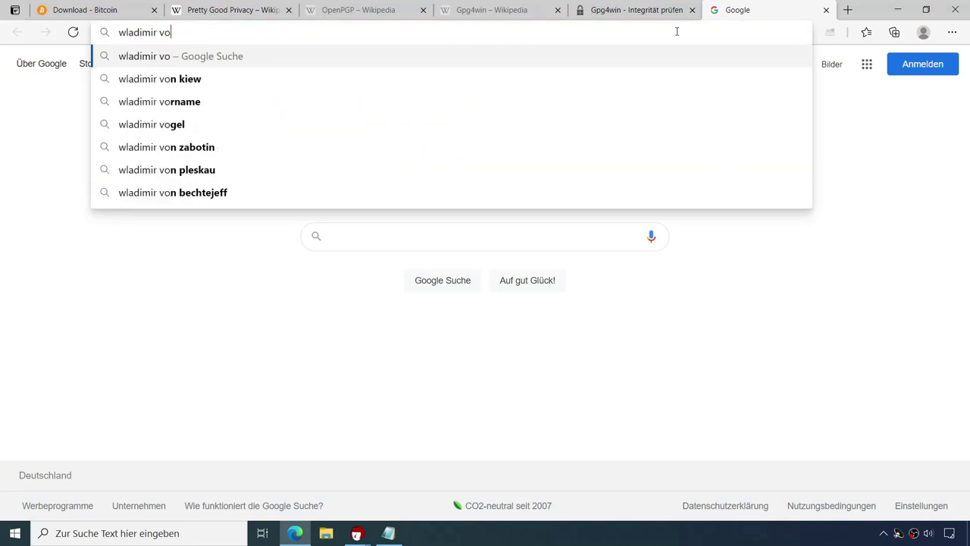
pyautogui.press('BackSpace')
pyautogui.write('an de la')
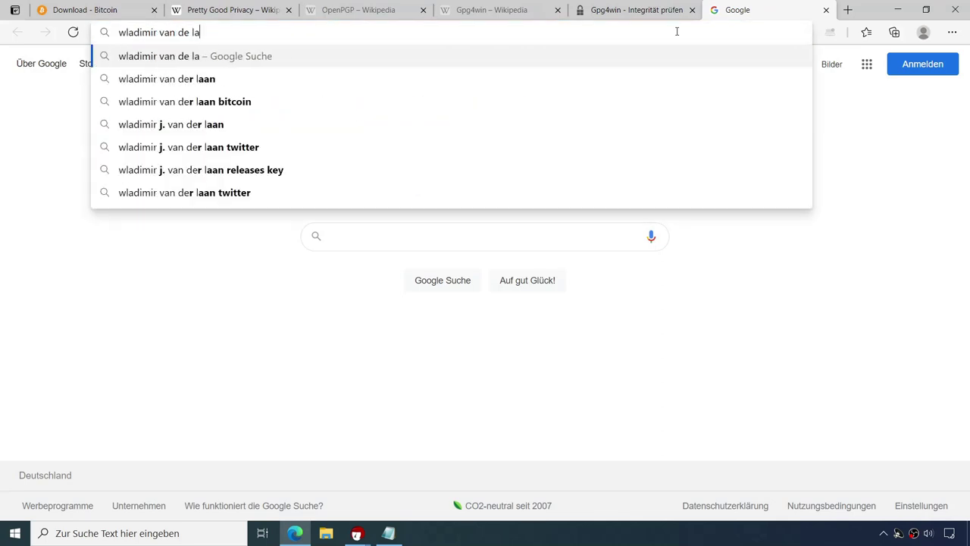
pyautogui.click(202, 80)
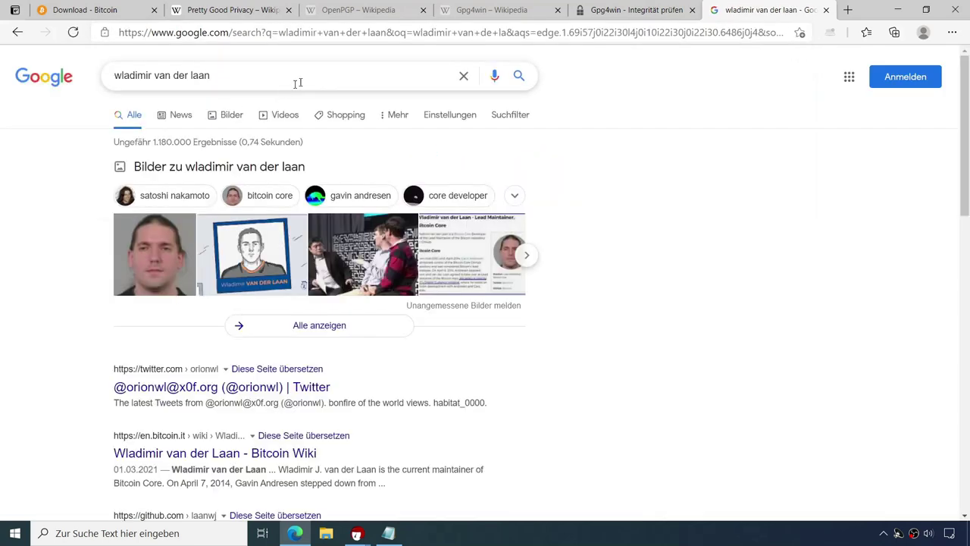
pyautogui.scroll(-1, 761, 326)
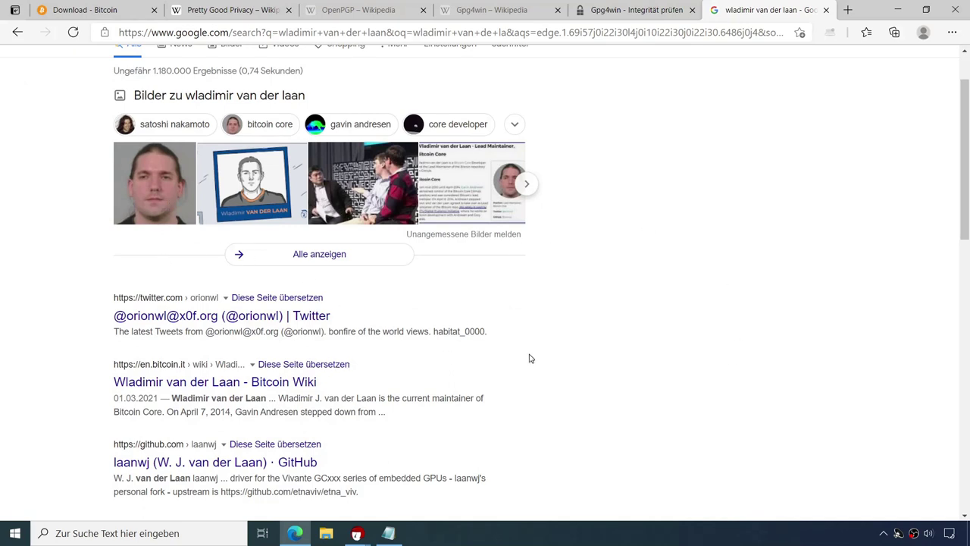
pyautogui.scroll(-1, 523, 358)
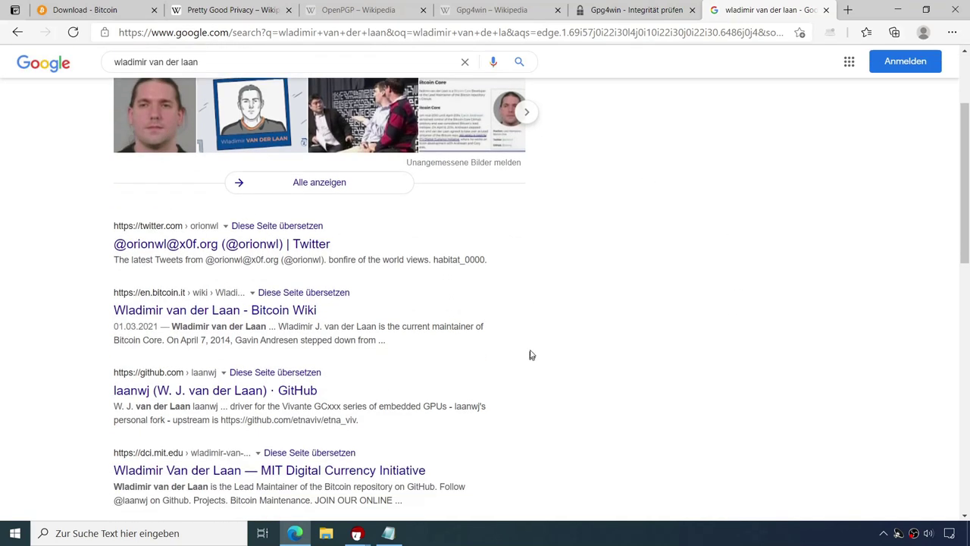
pyautogui.click(217, 393)
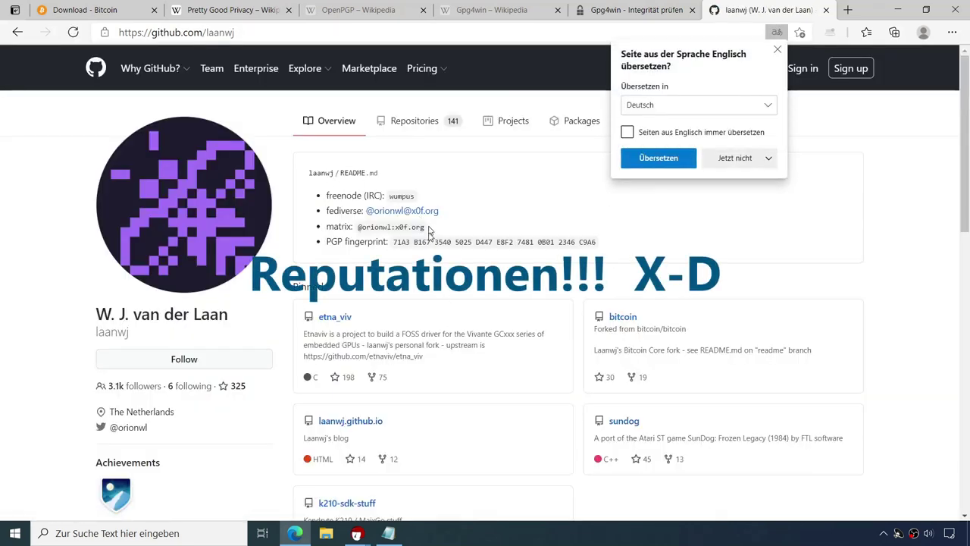
# Step: Select the found Bitcoin Core release signing certificate in the key-server results and import it
pyautogui.click(357, 535)
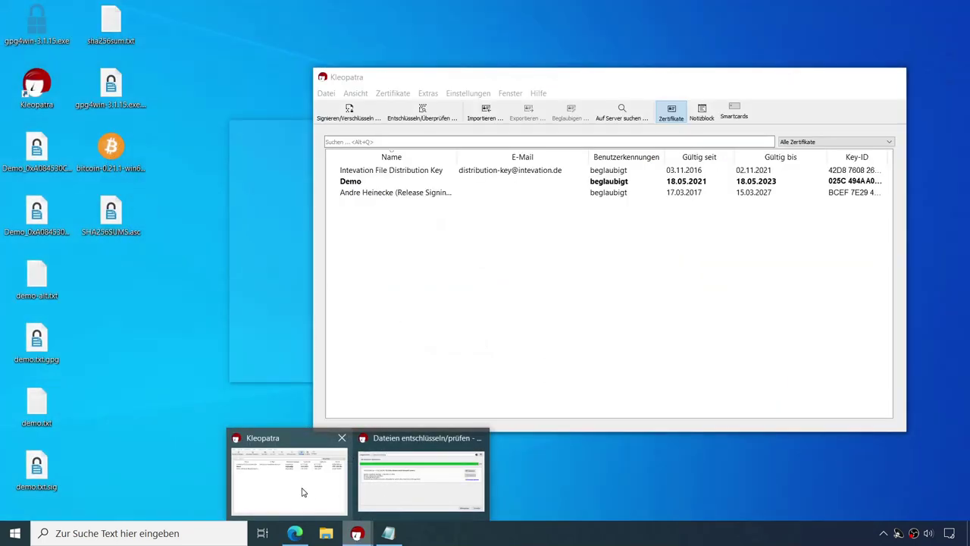
pyautogui.click(303, 493)
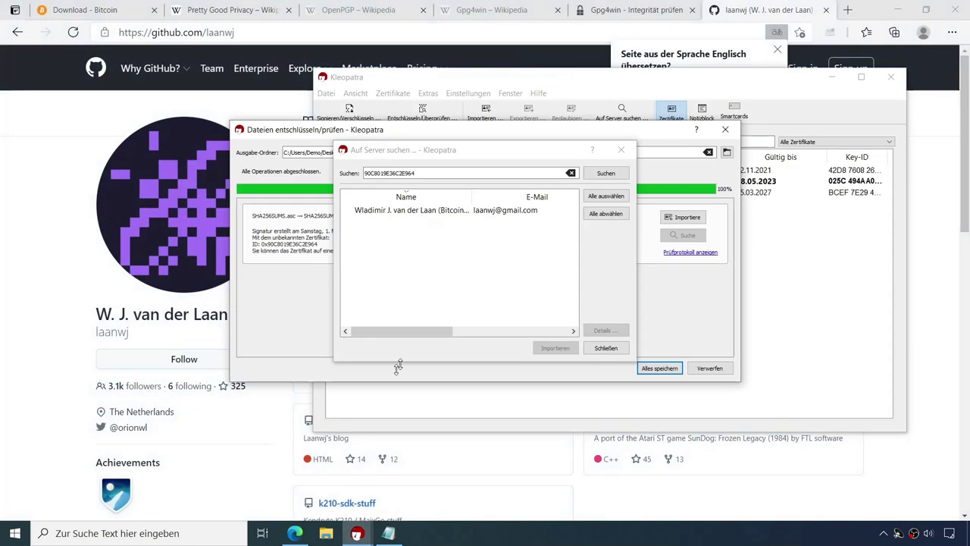
pyautogui.click(416, 210)
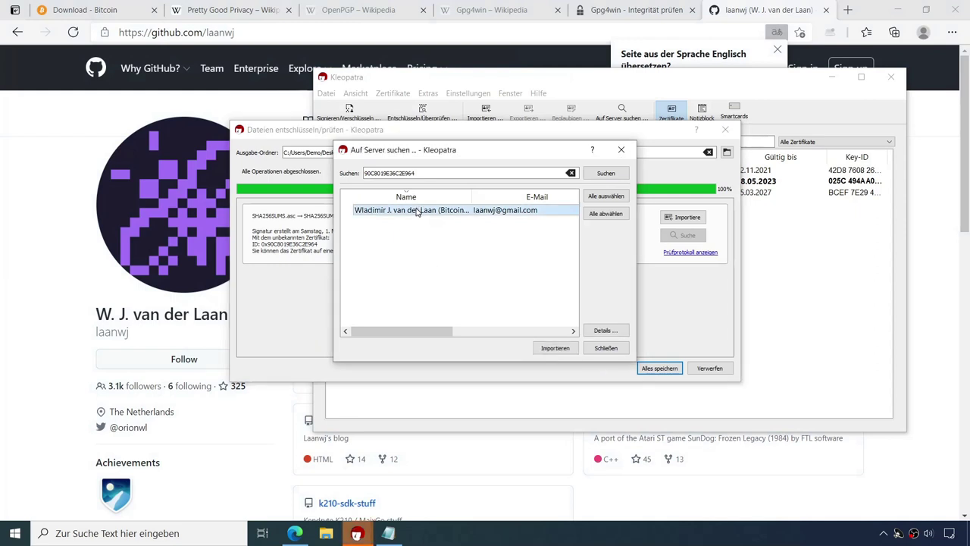
pyautogui.click(554, 348)
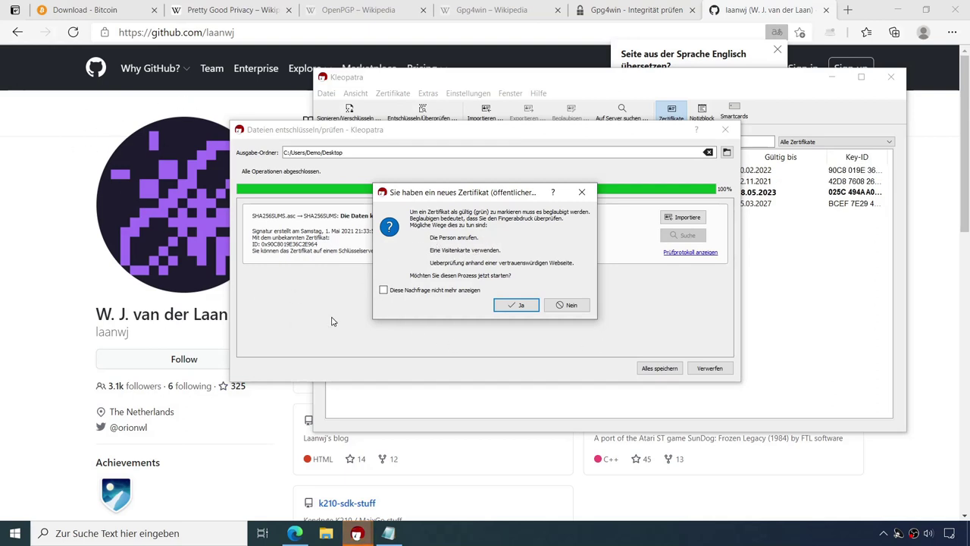
# Step: Certify the imported certificate with the Demo key and save the now-valid verification results
pyautogui.click(519, 304)
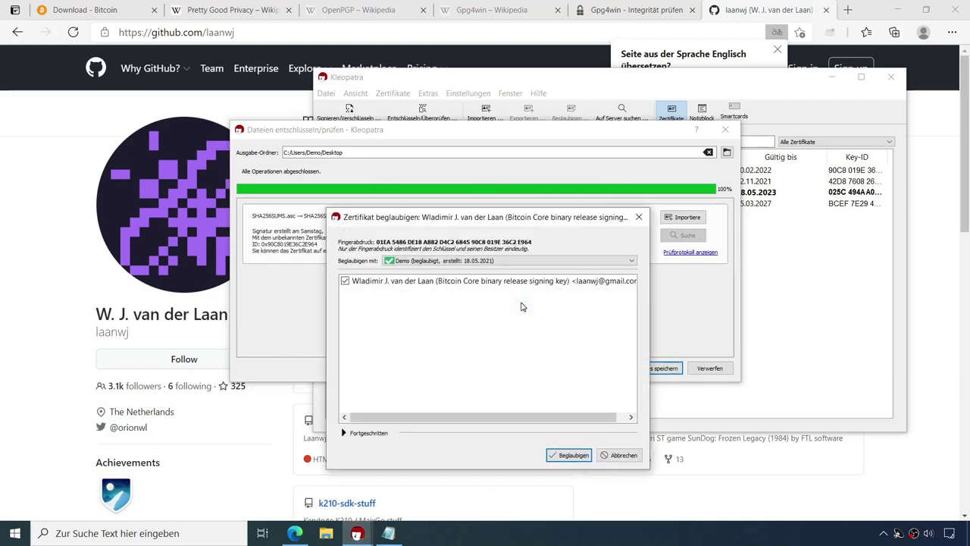
pyautogui.click(570, 457)
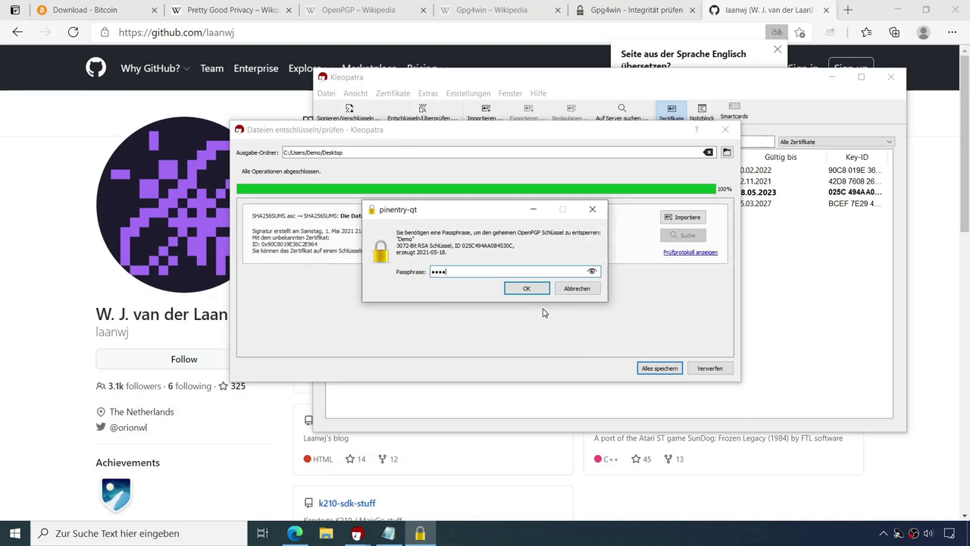
pyautogui.press('Return')
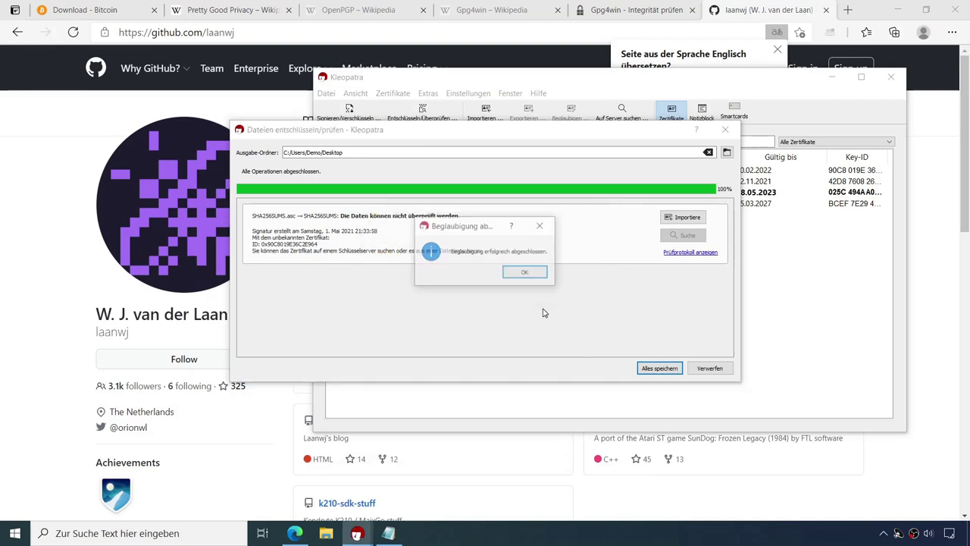
pyautogui.click(536, 277)
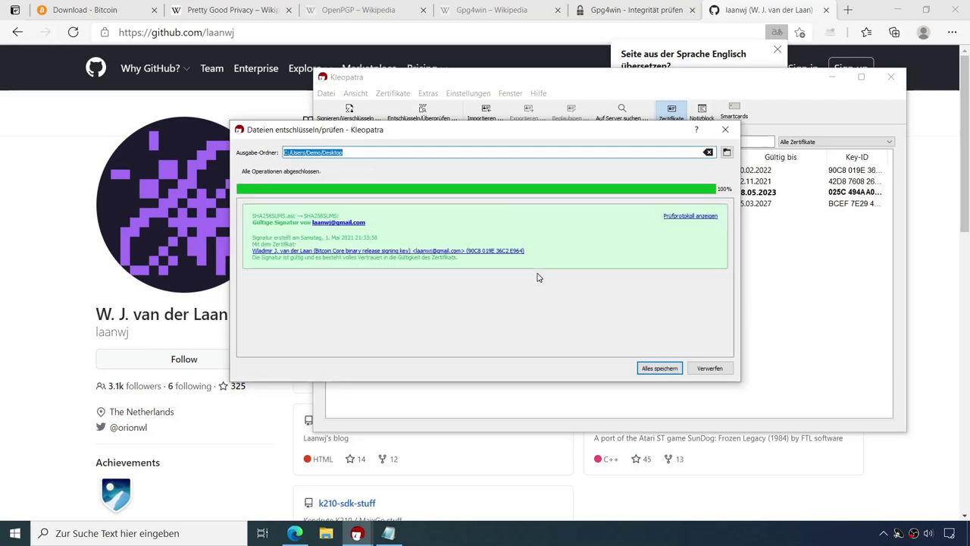
pyautogui.click(663, 368)
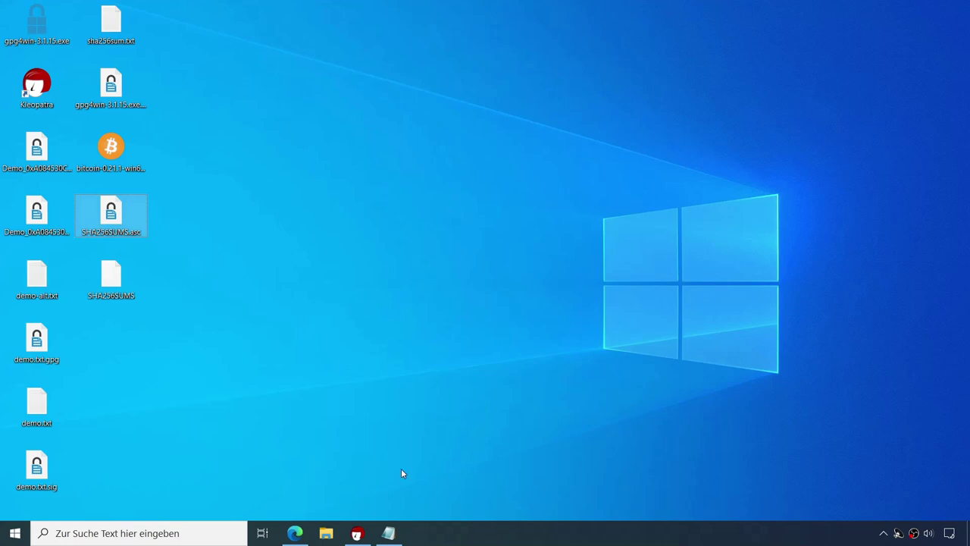
pyautogui.click(388, 533)
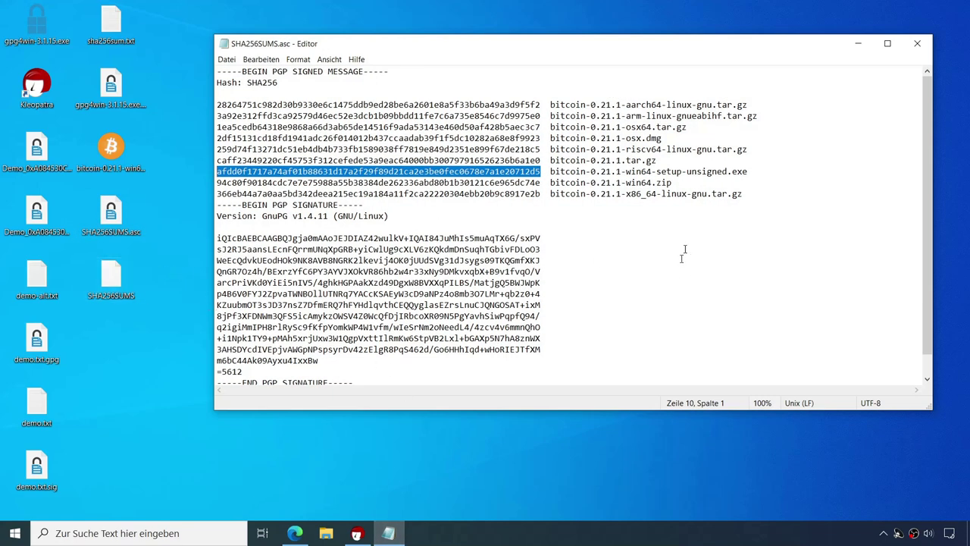
# Step: Close Notepad, search Google for 'tor' in Edge, and open the Tor Project site
pyautogui.click(917, 43)
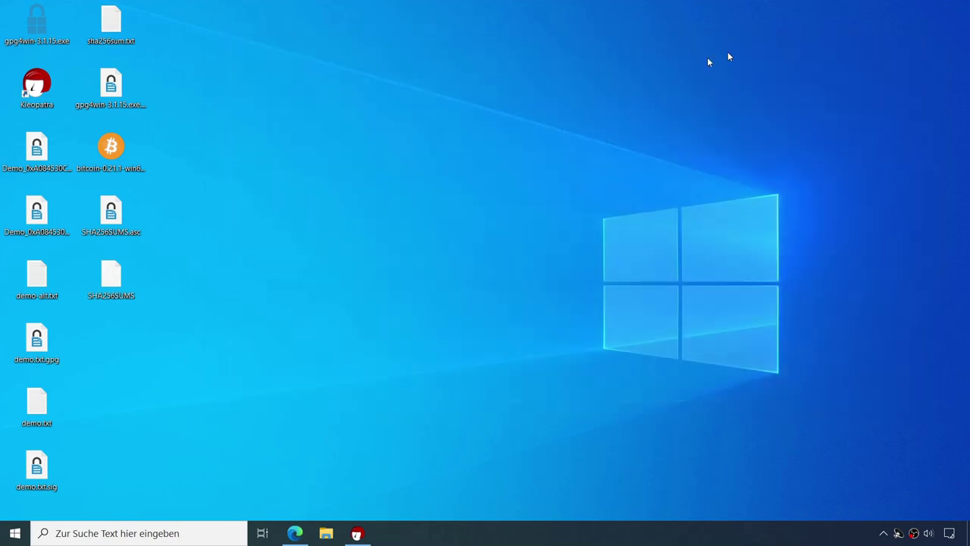
pyautogui.click(295, 534)
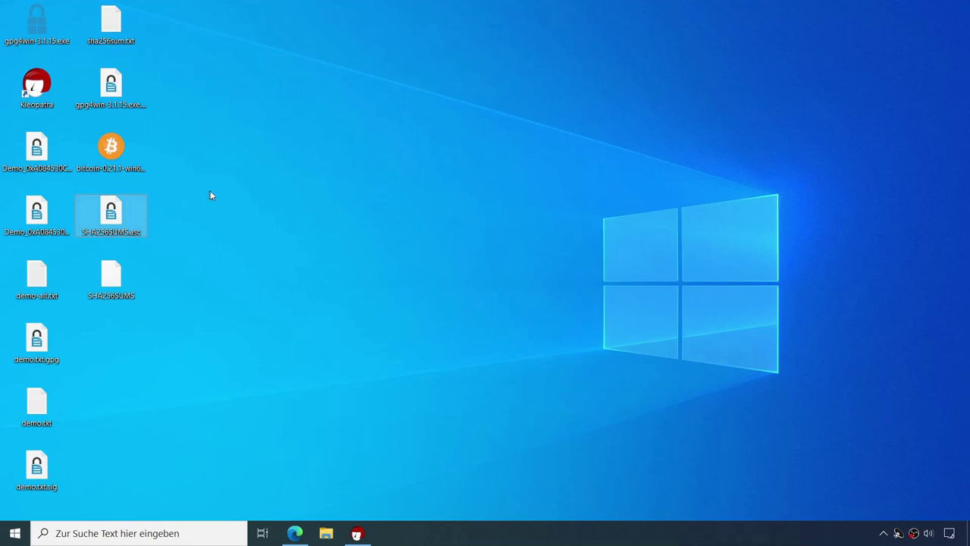
pyautogui.click(295, 533)
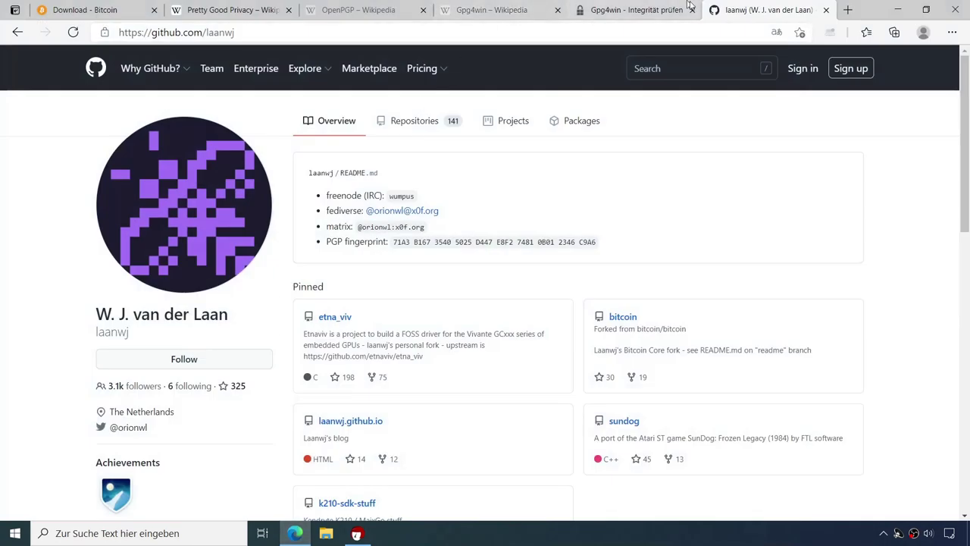
pyautogui.click(539, 32)
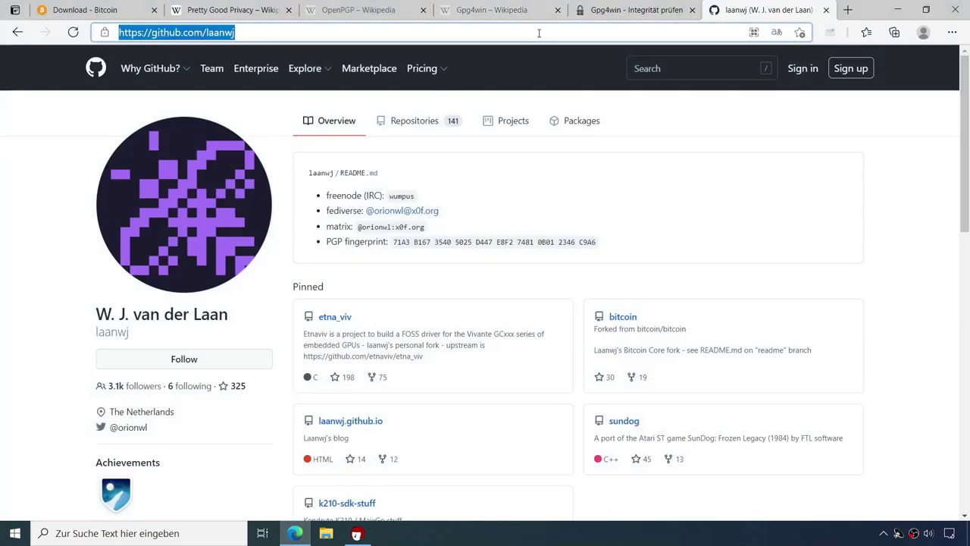
pyautogui.write('tor')
pyautogui.press('Return')
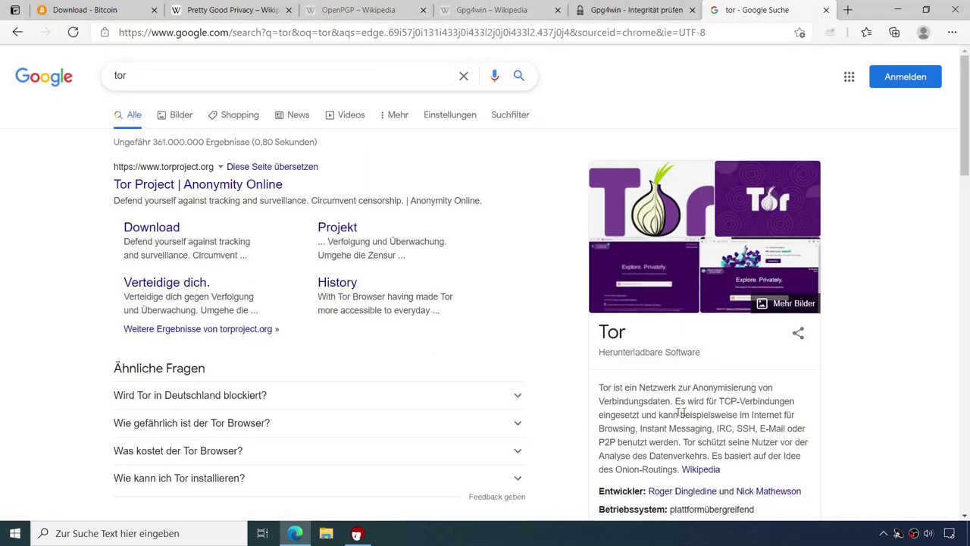
pyautogui.click(191, 185)
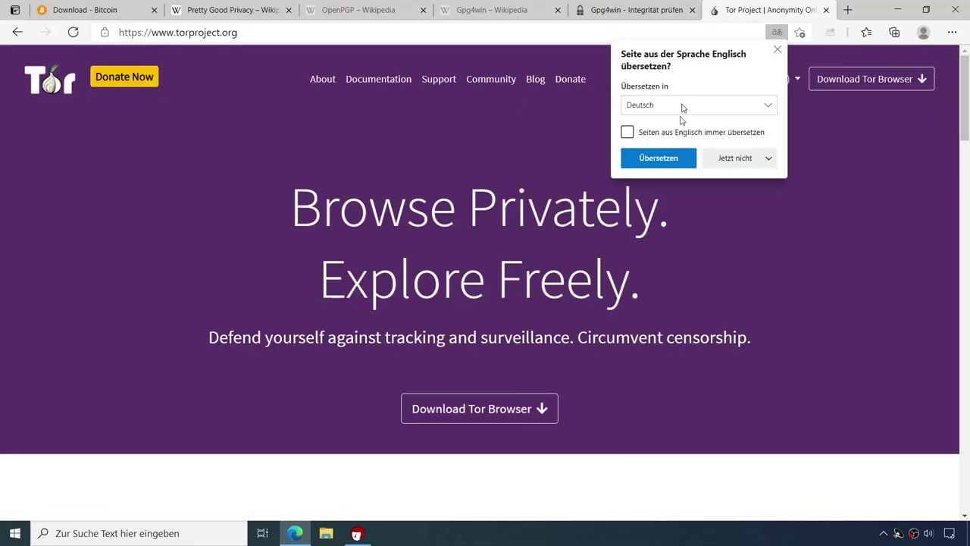
# Step: Decline page translation, go to the Tor download page, and start the Tor Browser for Windows download
pyautogui.click(736, 157)
pyautogui.click(708, 180)
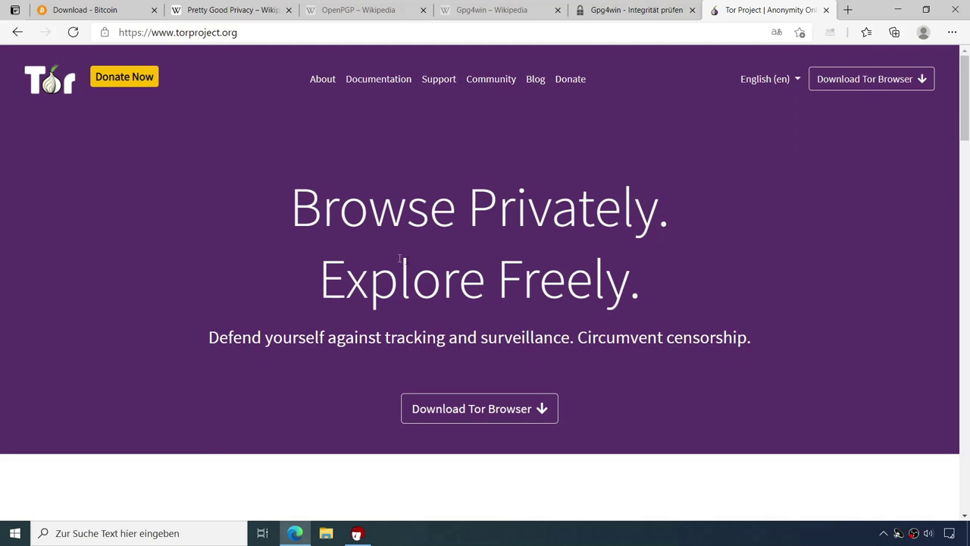
pyautogui.click(462, 408)
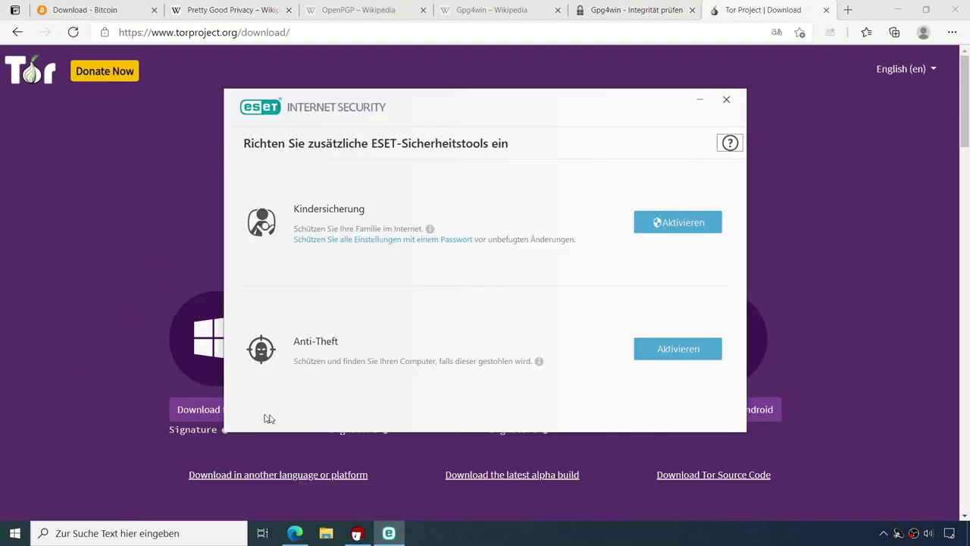
pyautogui.click(726, 100)
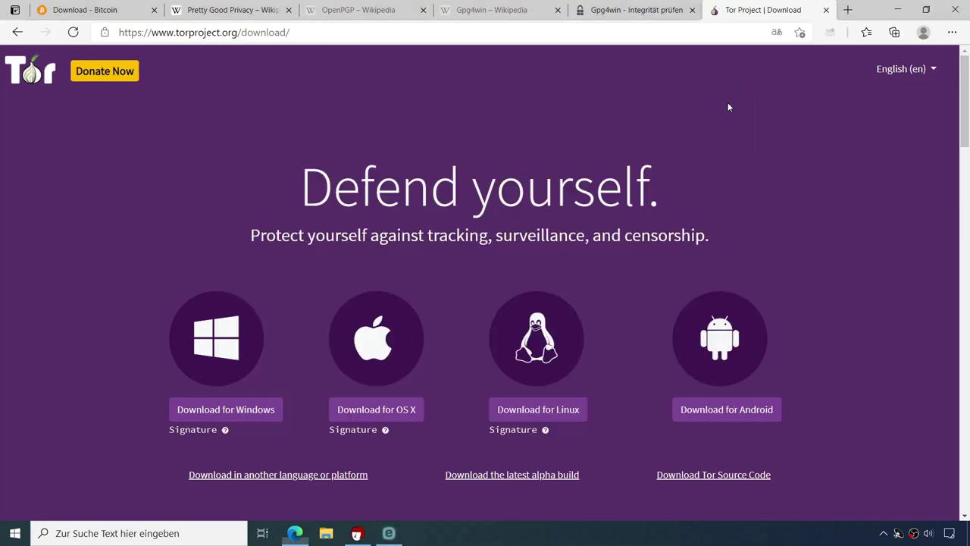
pyautogui.click(256, 412)
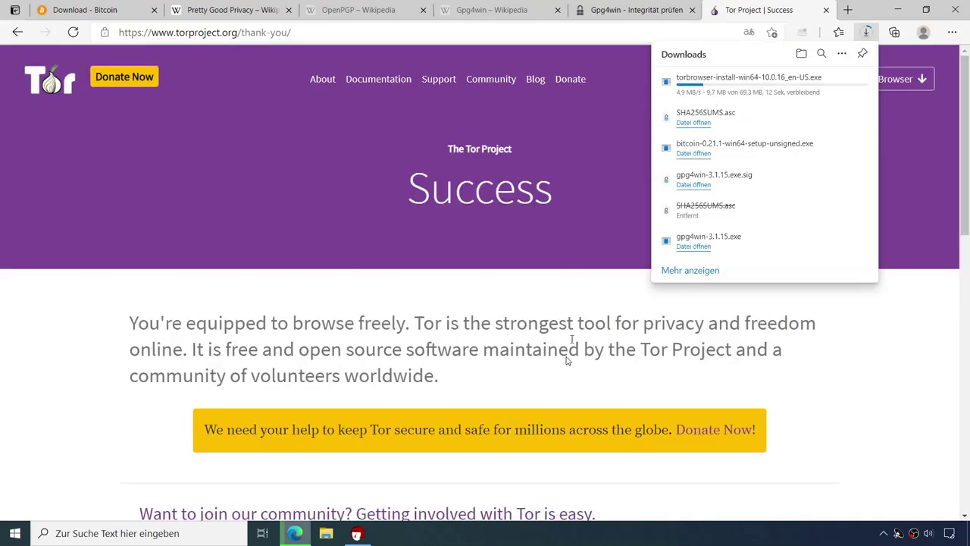
# Step: View the Windows installer's signature file, then return to the English download page without translation
pyautogui.scroll(-3, 464, 394)
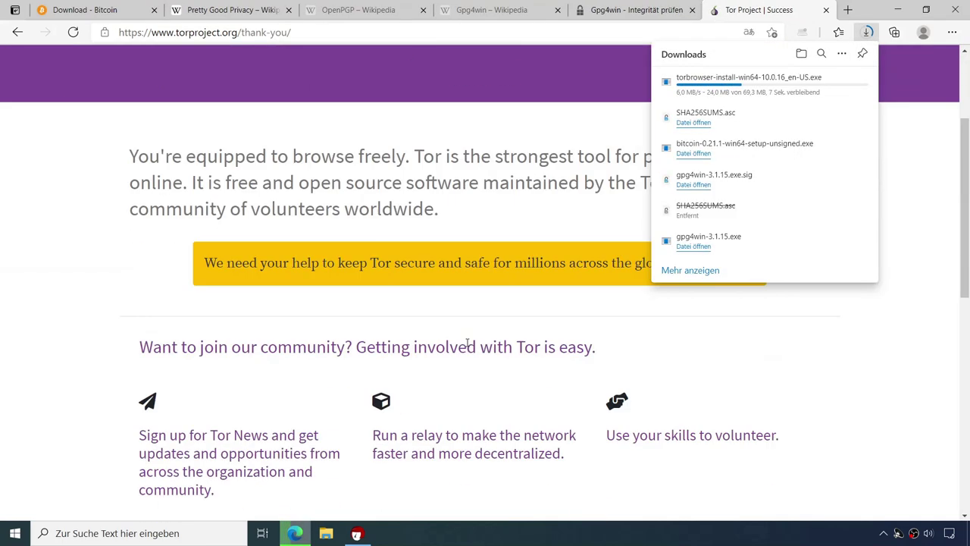
pyautogui.scroll(3, 468, 340)
pyautogui.click(17, 35)
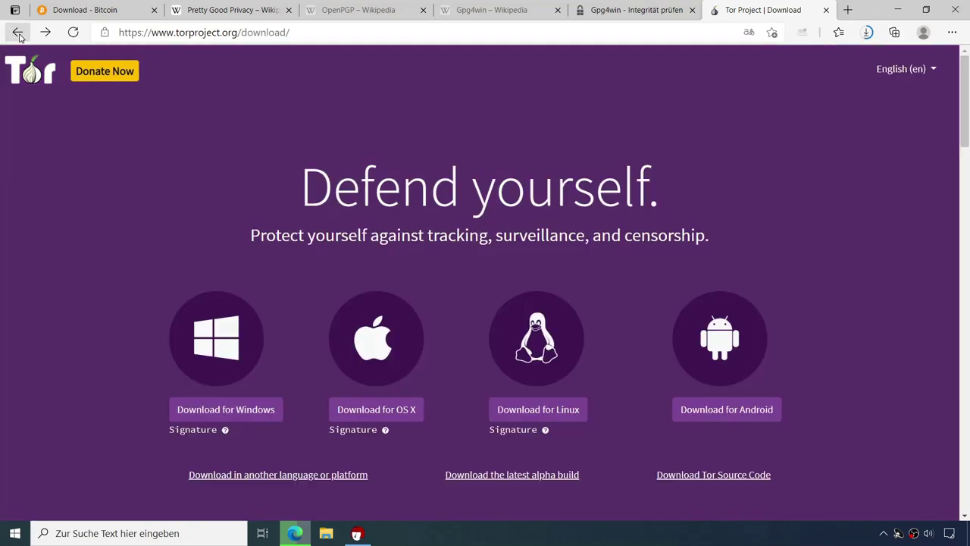
pyautogui.click(189, 432)
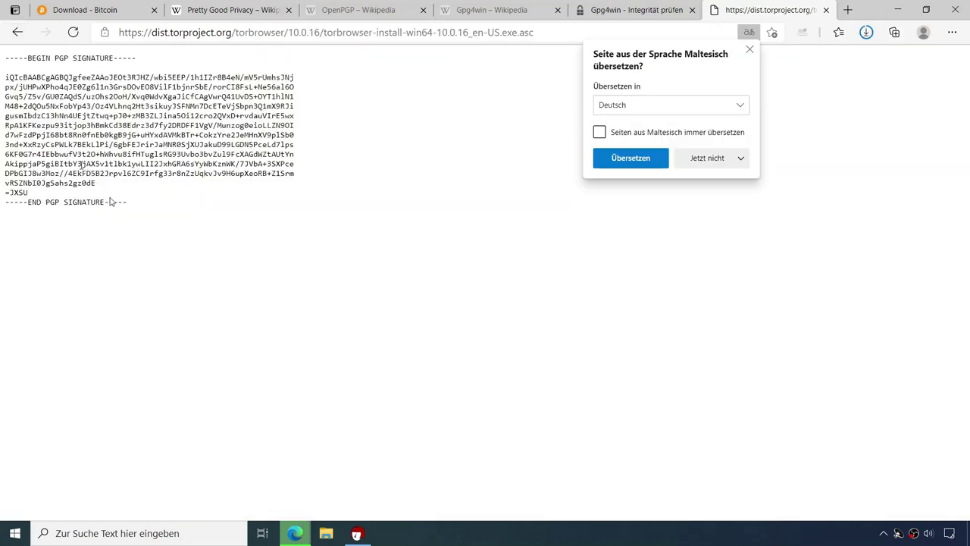
pyautogui.click(732, 159)
pyautogui.click(715, 182)
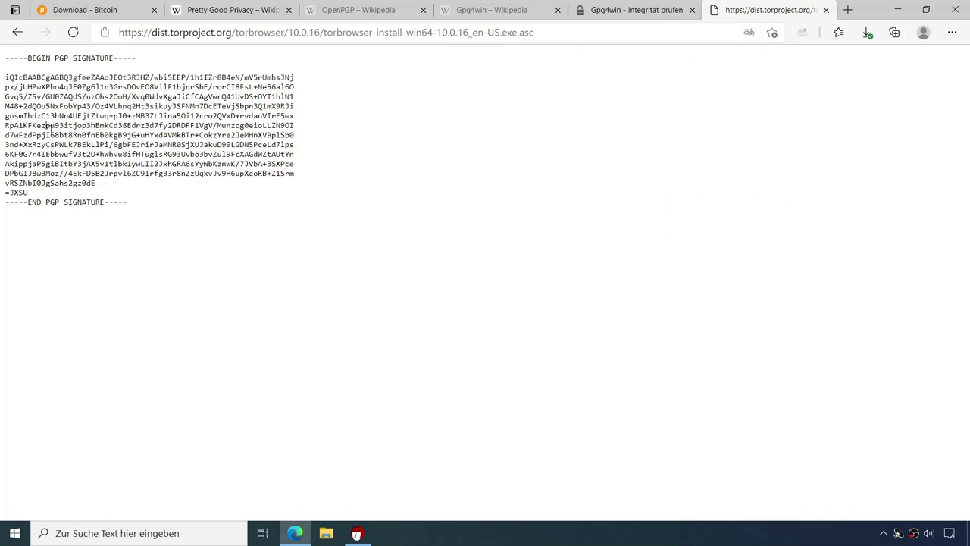
pyautogui.click(18, 32)
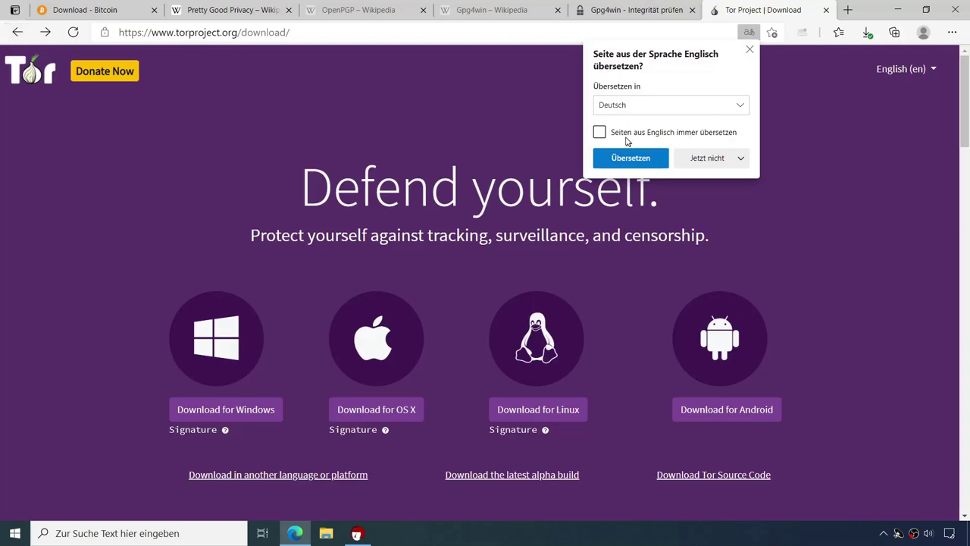
pyautogui.click(728, 160)
pyautogui.click(715, 190)
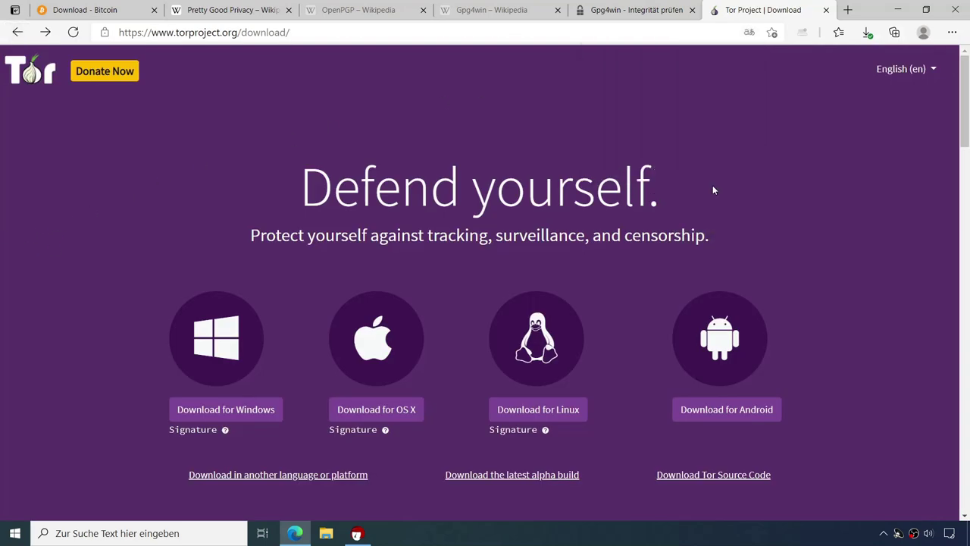
# Step: Save the Windows signature torbrowser-install-win64-10.0.16_en-US.exe.asc to the Desktop via 'Link speichern unter'
pyautogui.rightClick(203, 434)
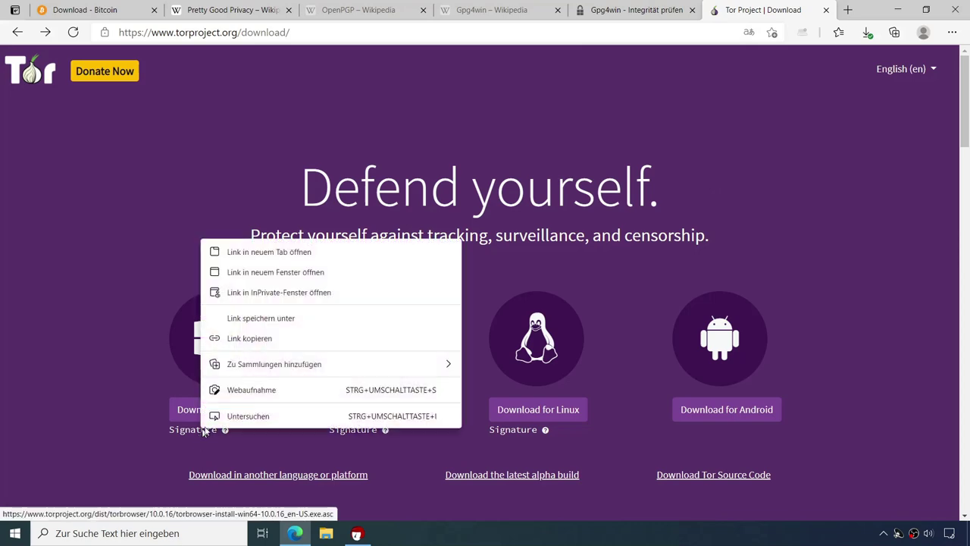
pyautogui.click(268, 319)
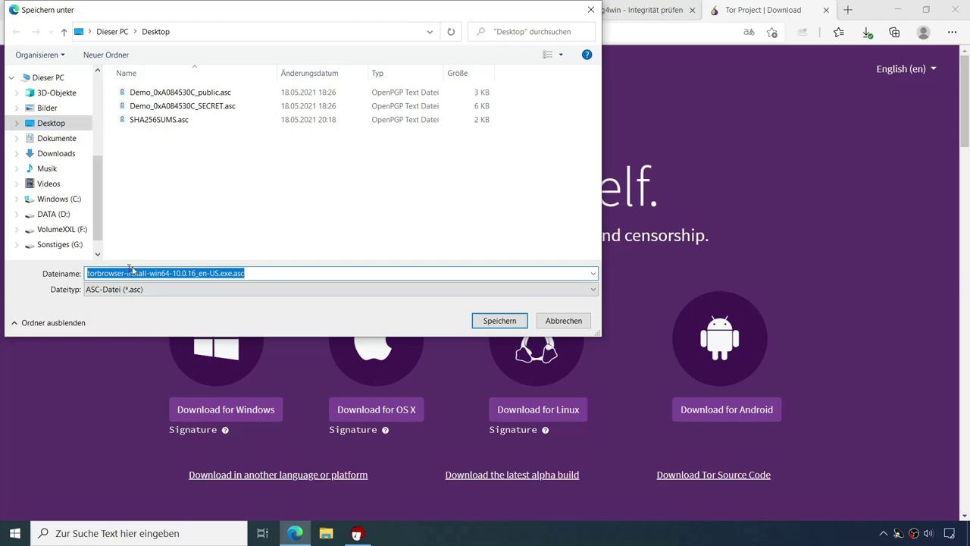
pyautogui.click(500, 321)
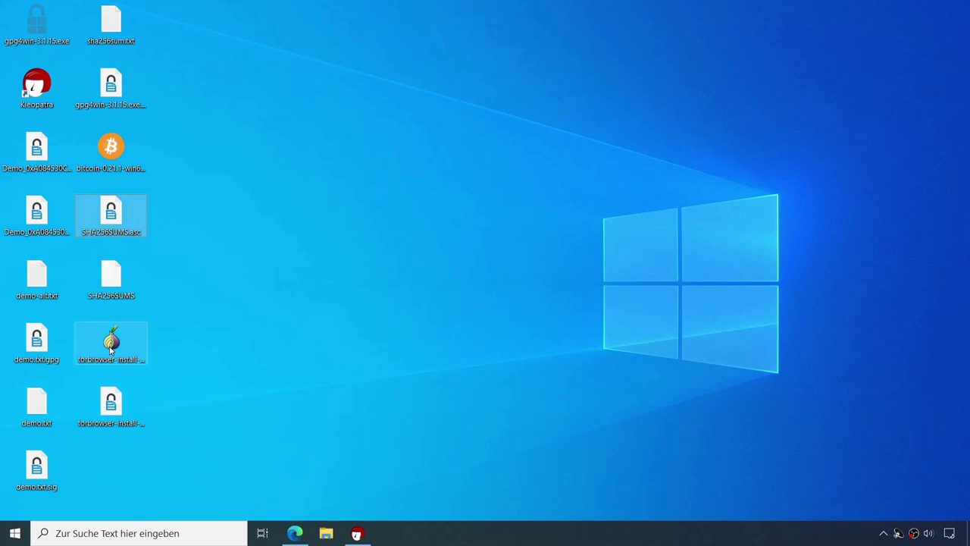
pyautogui.rightClick(116, 411)
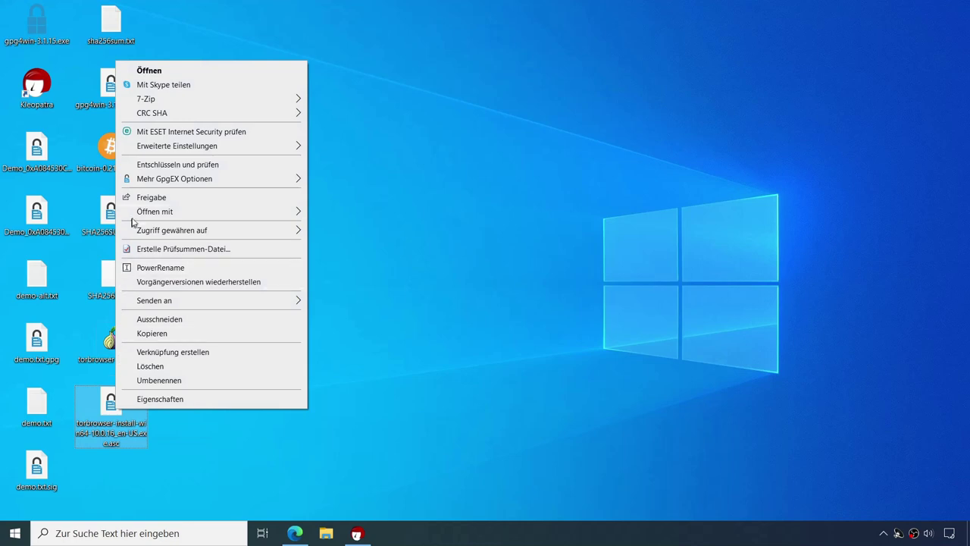
# Step: View the Tor .asc signature in Notepad, then verify the Tor installer against it in Kleopatra
pyautogui.moveTo(212, 216)
pyautogui.click(337, 214)
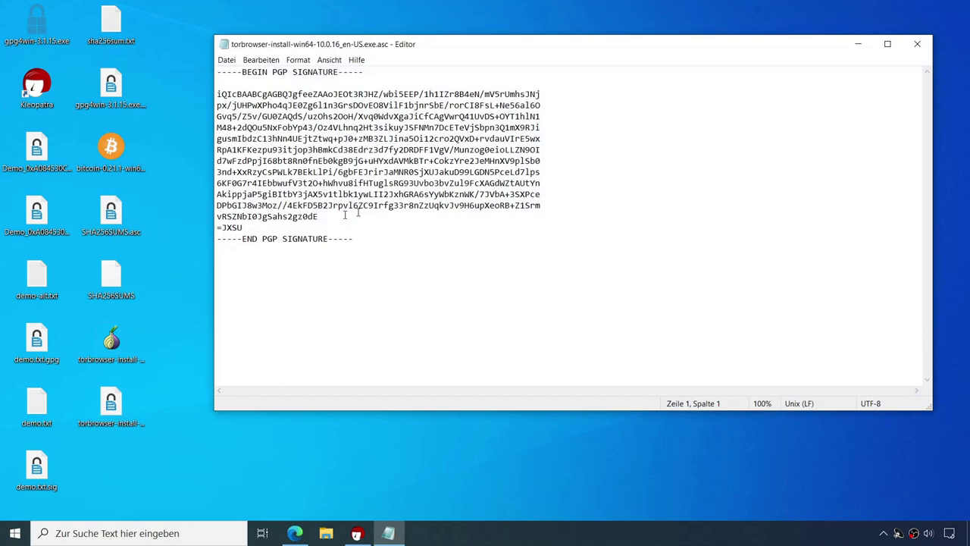
pyautogui.click(917, 44)
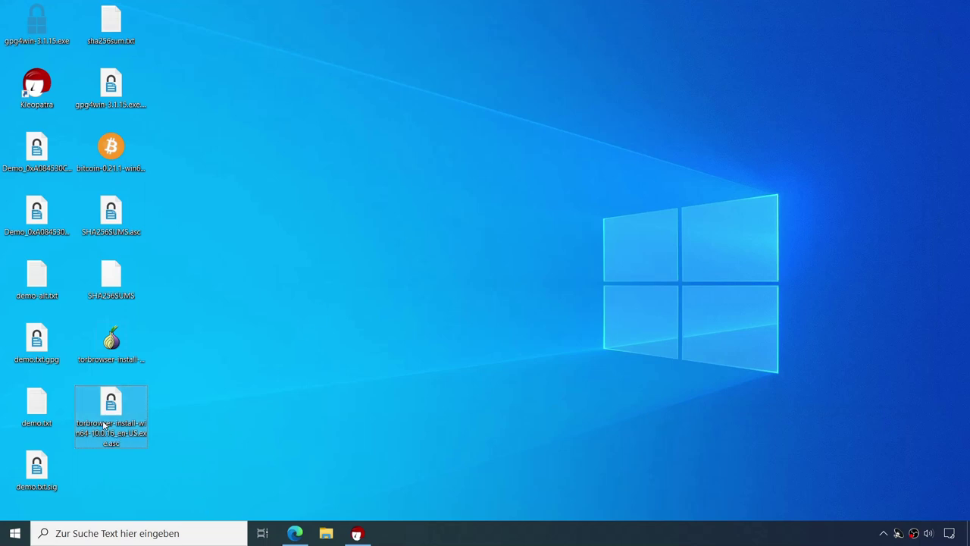
pyautogui.doubleClick(111, 407)
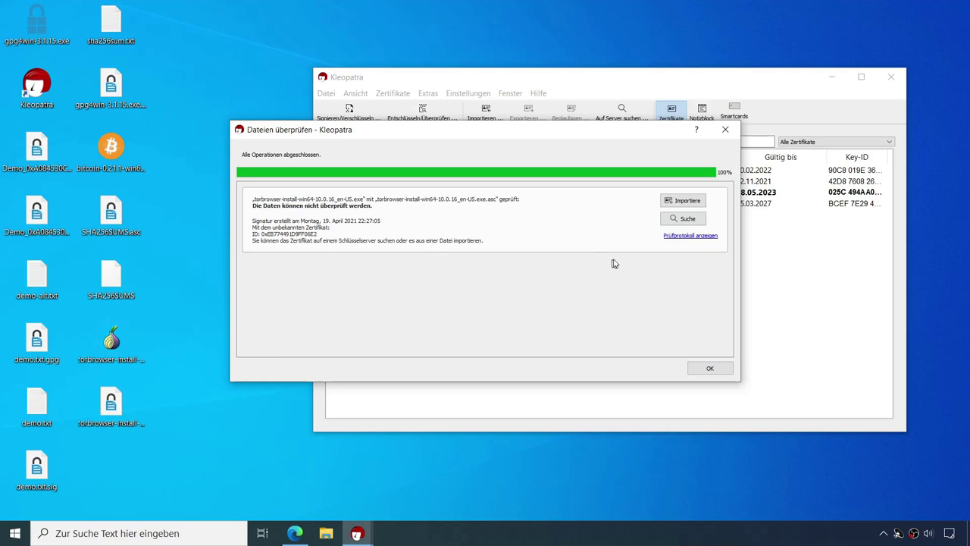
# Step: Import the Tor Browser Developers key from the key server and certify it with the Demo key
pyautogui.click(685, 220)
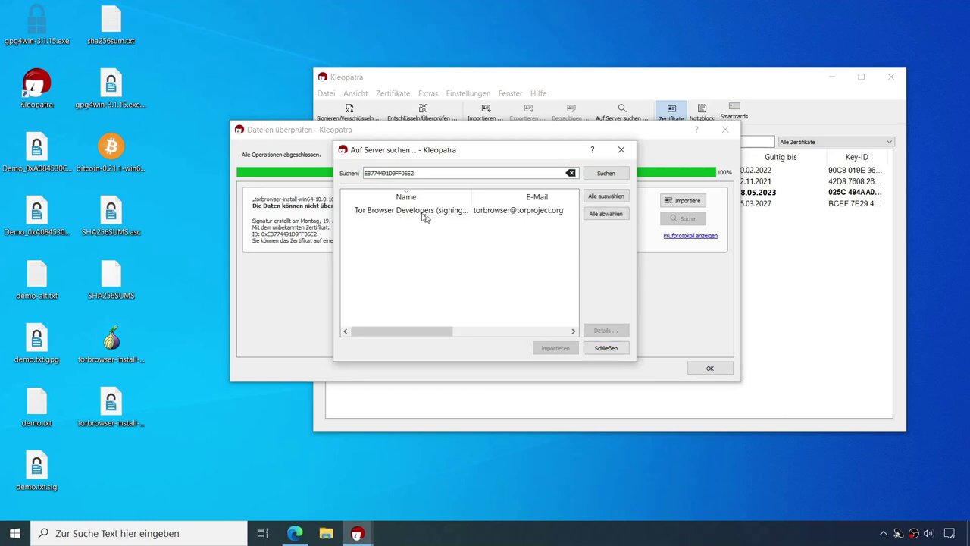
pyautogui.click(401, 214)
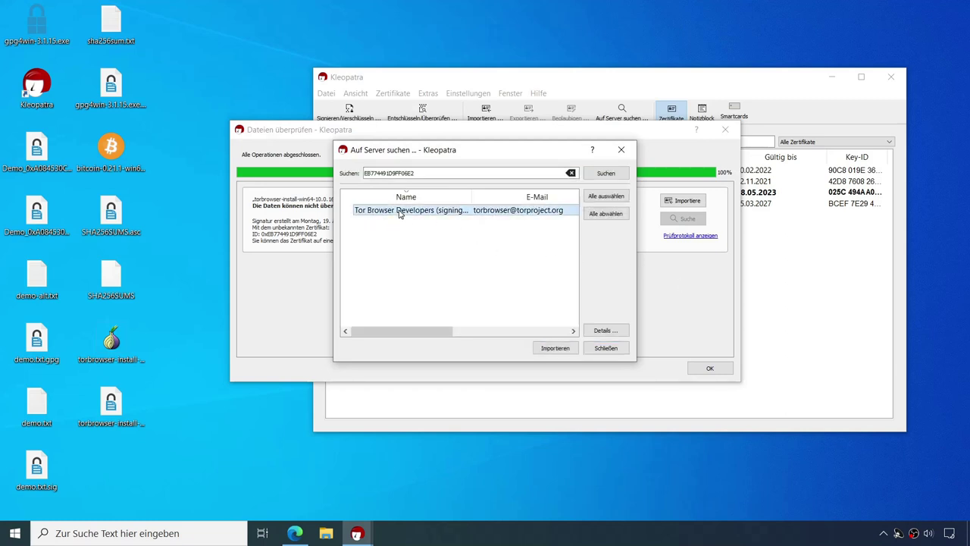
pyautogui.click(555, 348)
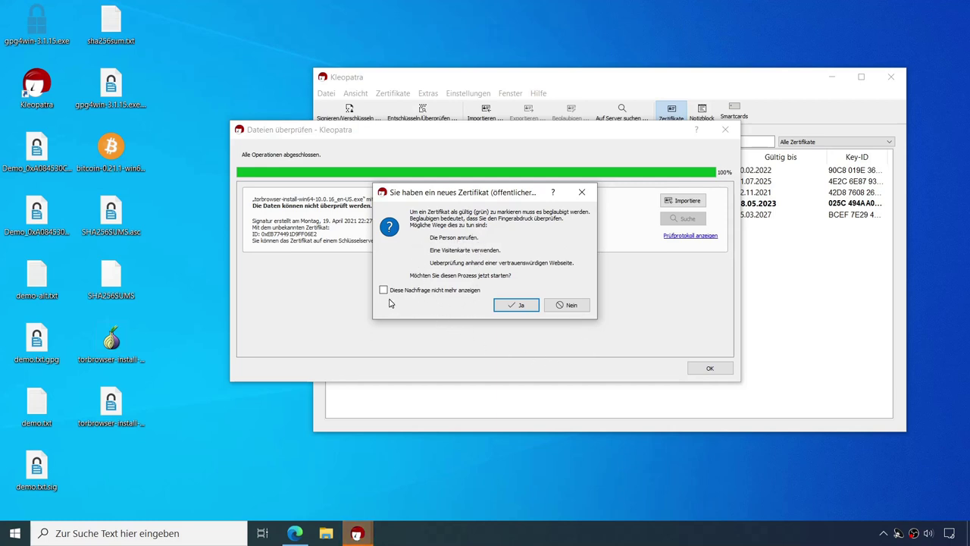
pyautogui.click(514, 306)
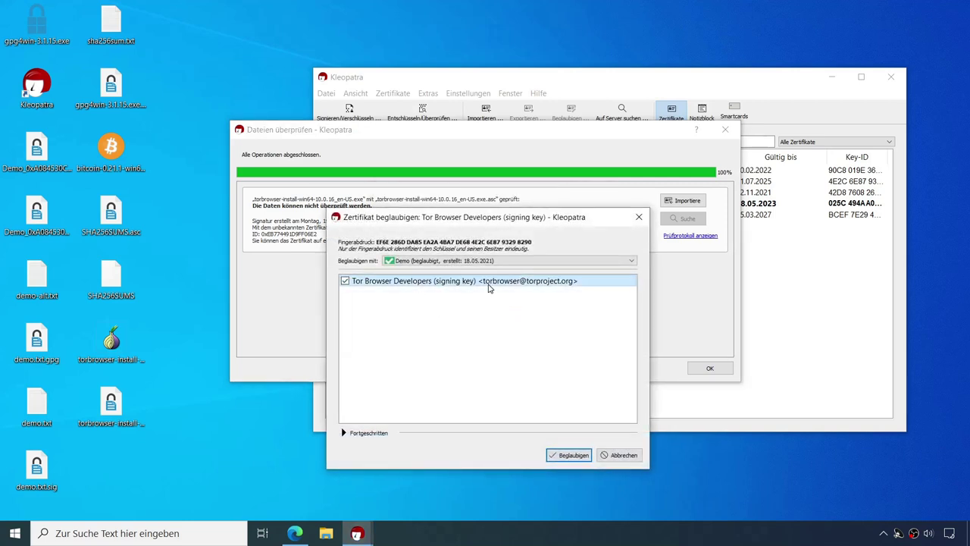
pyautogui.click(568, 455)
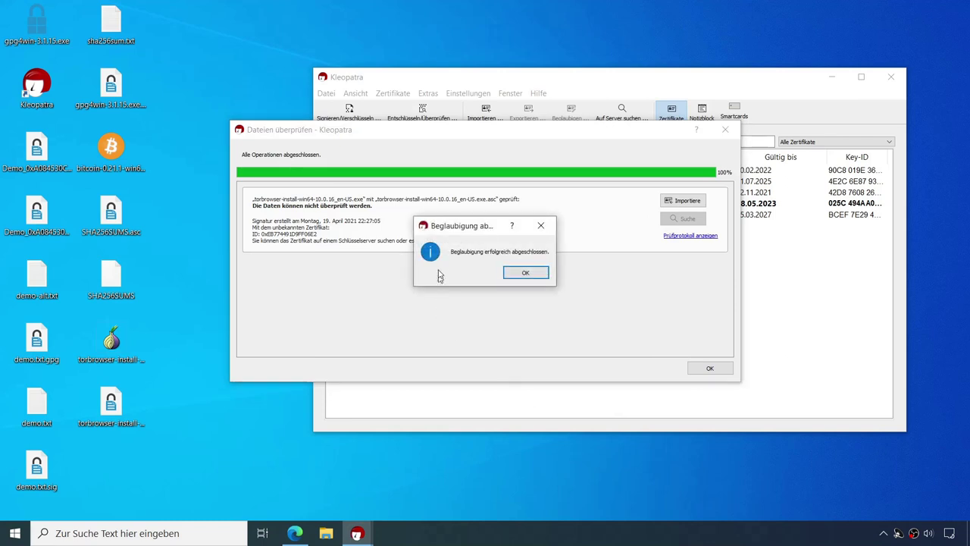
pyautogui.click(509, 279)
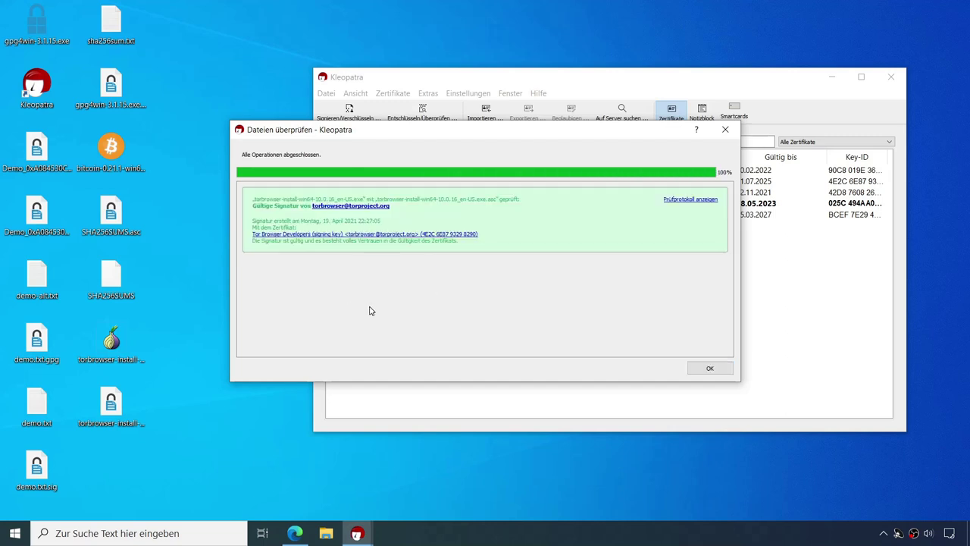
pyautogui.click(299, 530)
# Step: Return the Gpg4win tab to the gpg4win.de home page, then restore Kleopatra from the desktop
pyautogui.click(615, 10)
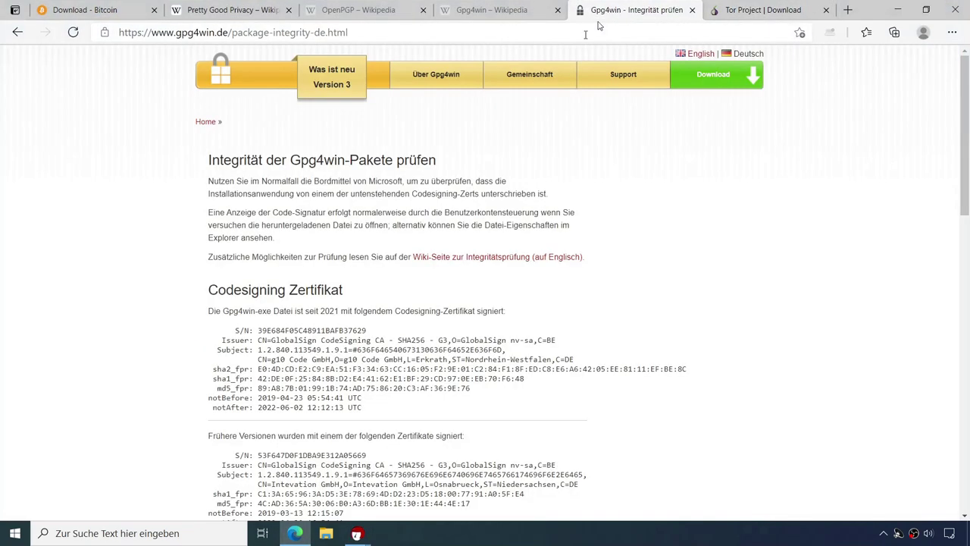
pyautogui.click(18, 33)
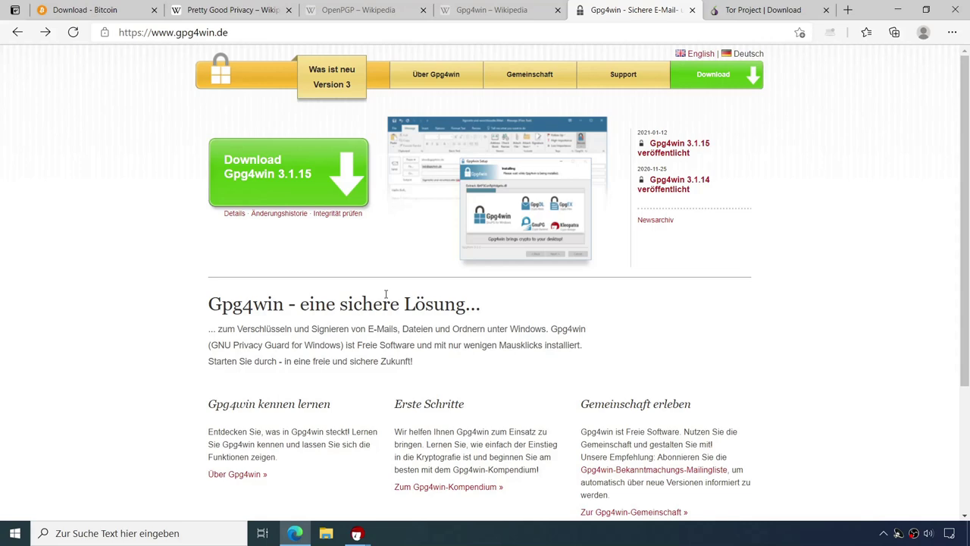
pyautogui.click(968, 533)
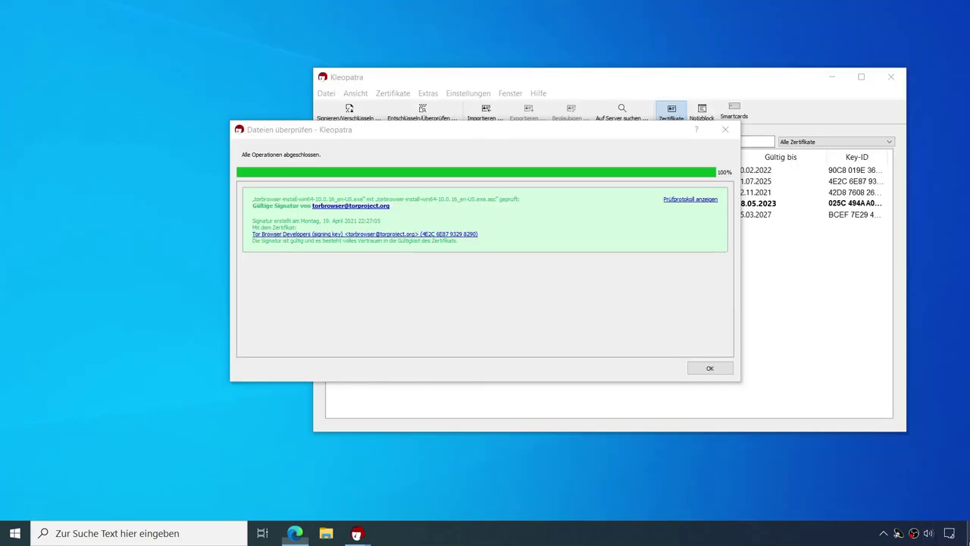
pyautogui.moveTo(356, 533)
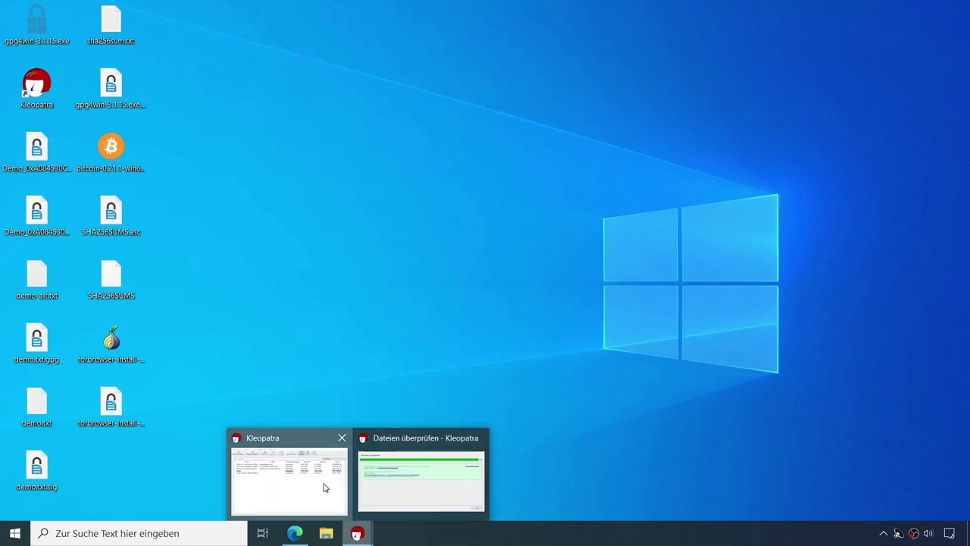
pyautogui.click(325, 488)
# Step: Dismiss the Dateien überprüfen verification result to show the certificate list
pyautogui.click(710, 368)
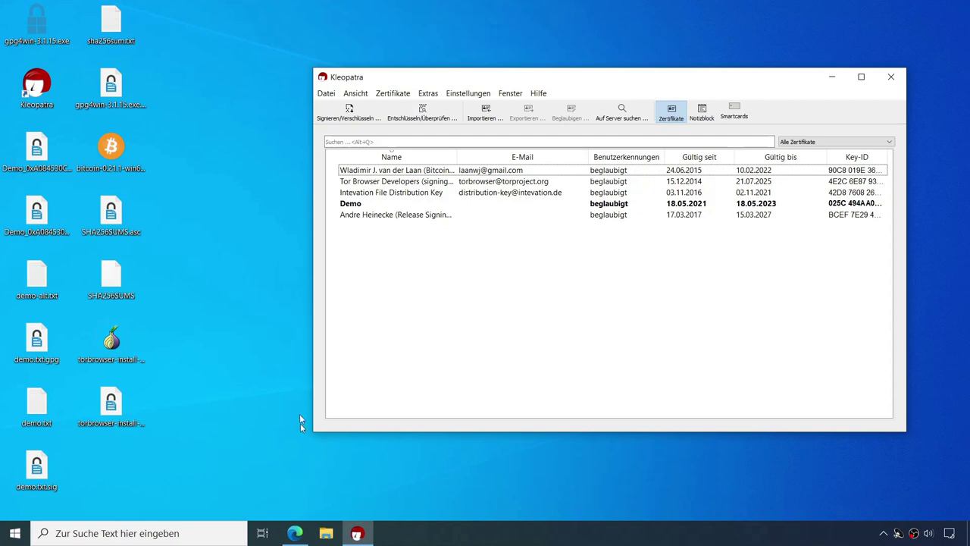
# Step: Bring Edge back and look over the Tor Project and Bitcoin Core download tabs
pyautogui.click(302, 534)
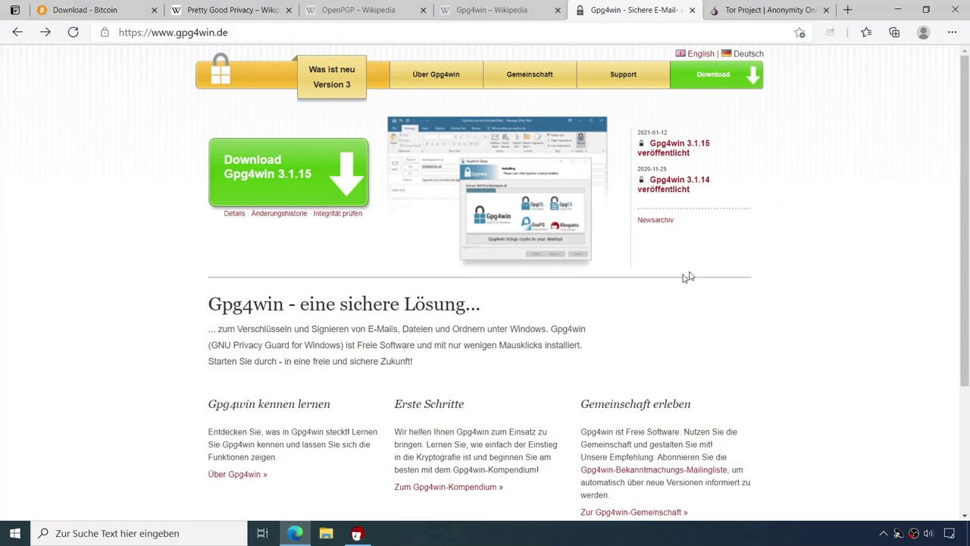
pyautogui.click(758, 10)
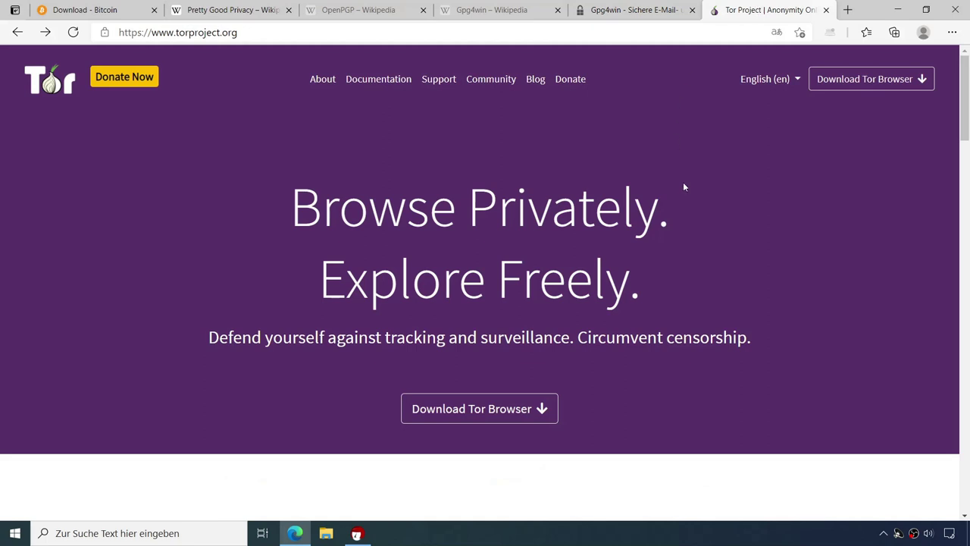
pyautogui.click(91, 12)
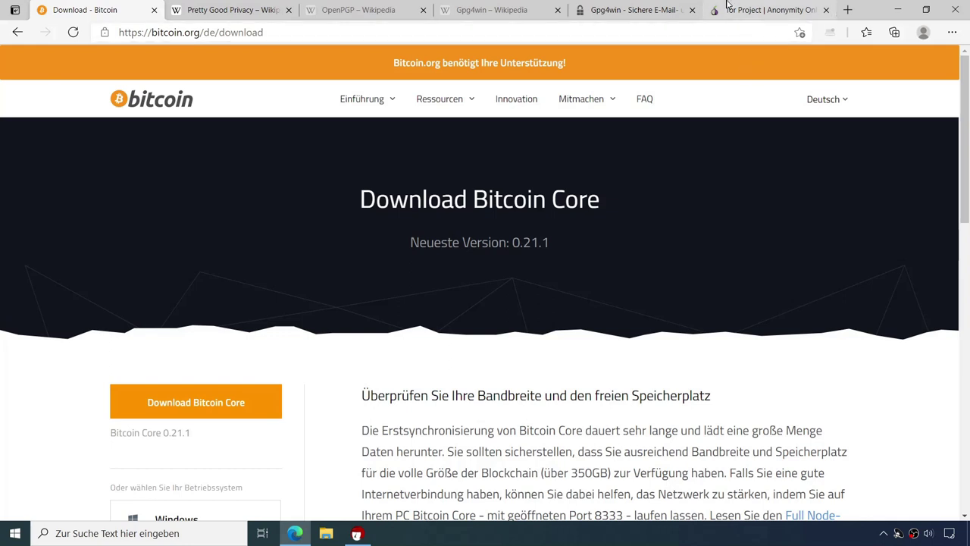
# Step: Search Google for 'einundzwanzig' in a new tab and open einundzwanzig.space
pyautogui.click(848, 10)
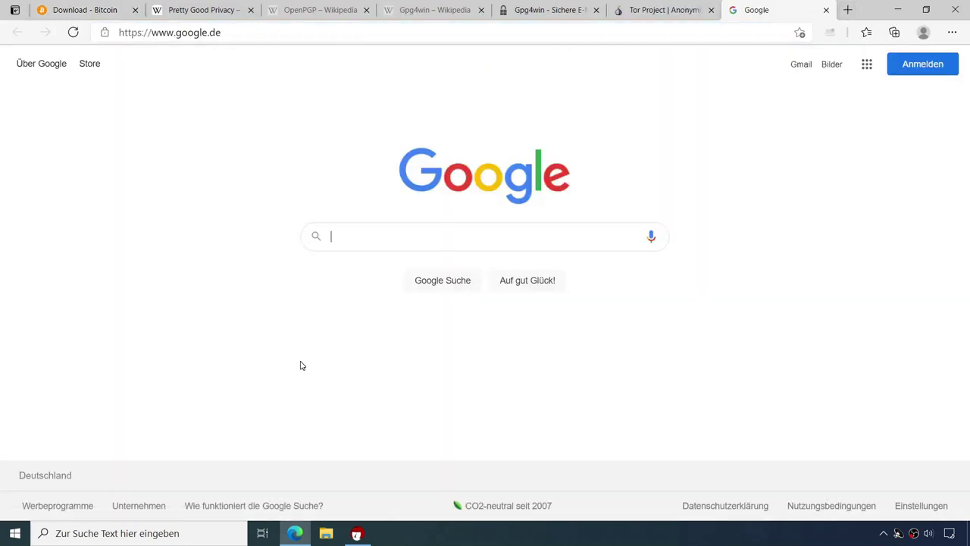
pyautogui.write('einundz')
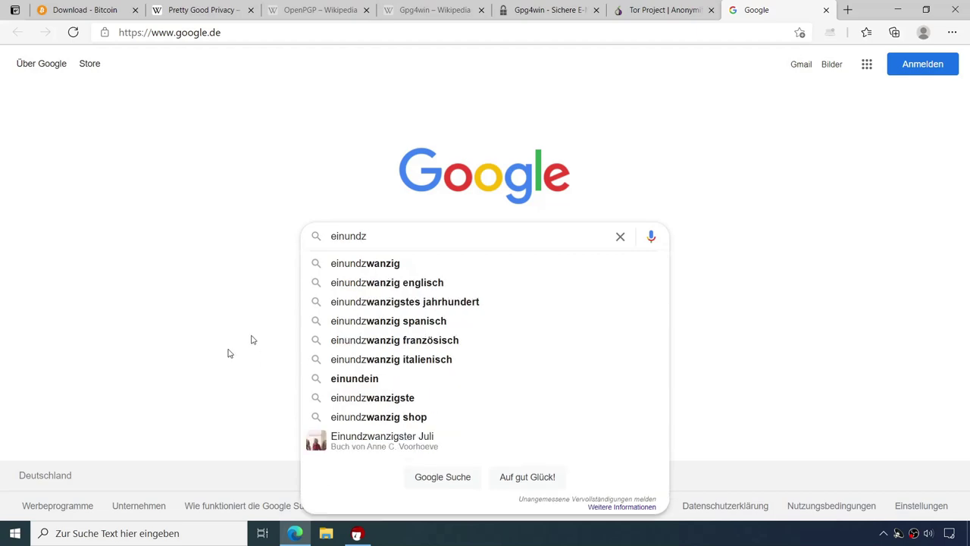
pyautogui.click(418, 267)
pyautogui.click(215, 183)
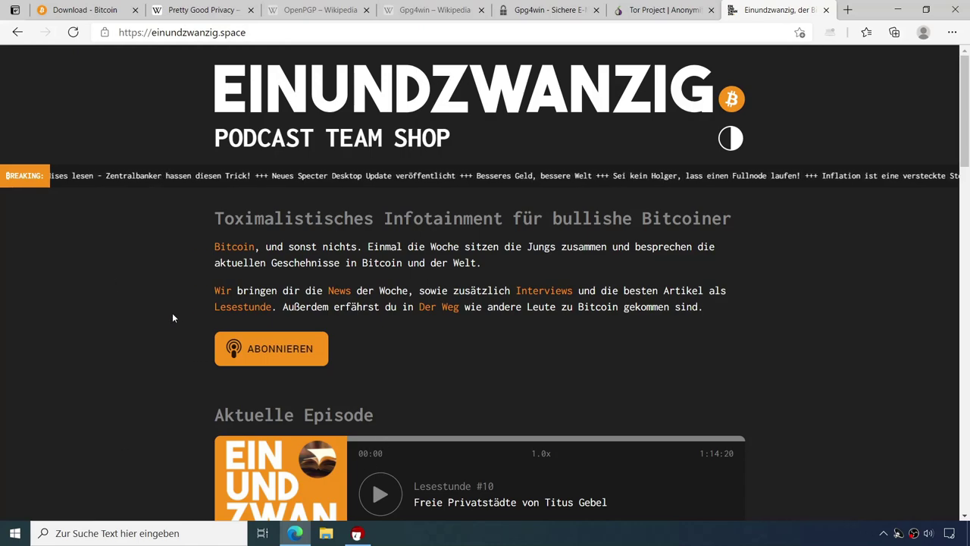
pyautogui.scroll(-8, 173, 317)
pyautogui.scroll(-4, 201, 311)
pyautogui.scroll(10, 186, 324)
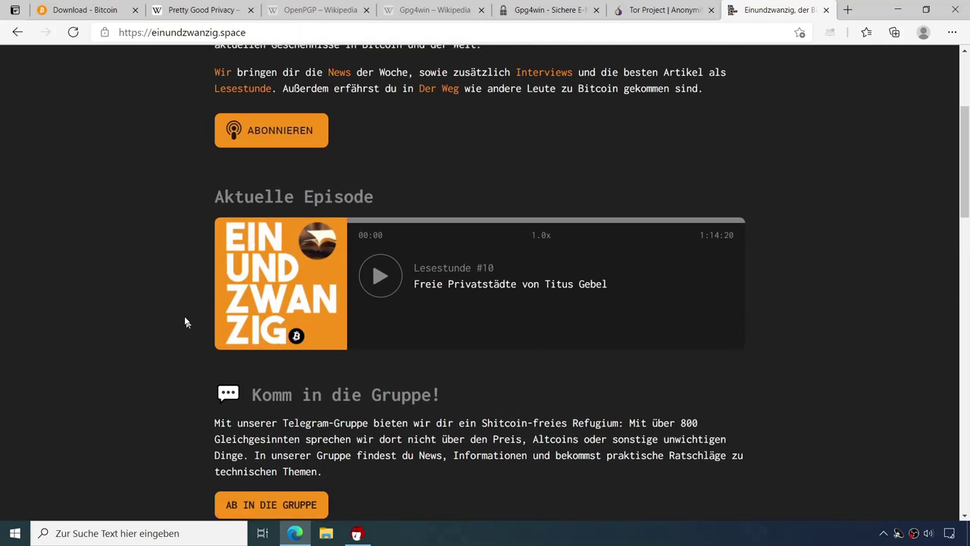